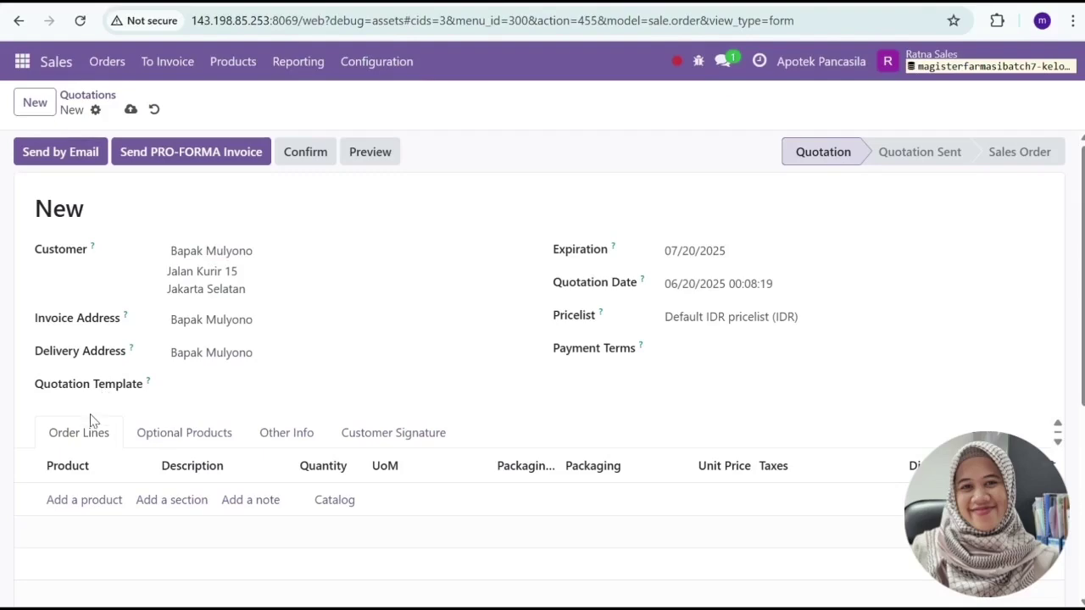
# - Look through the new quotation's sections and set the salesperson in its other information to the signed-in sales user
pyautogui.click(147, 440)
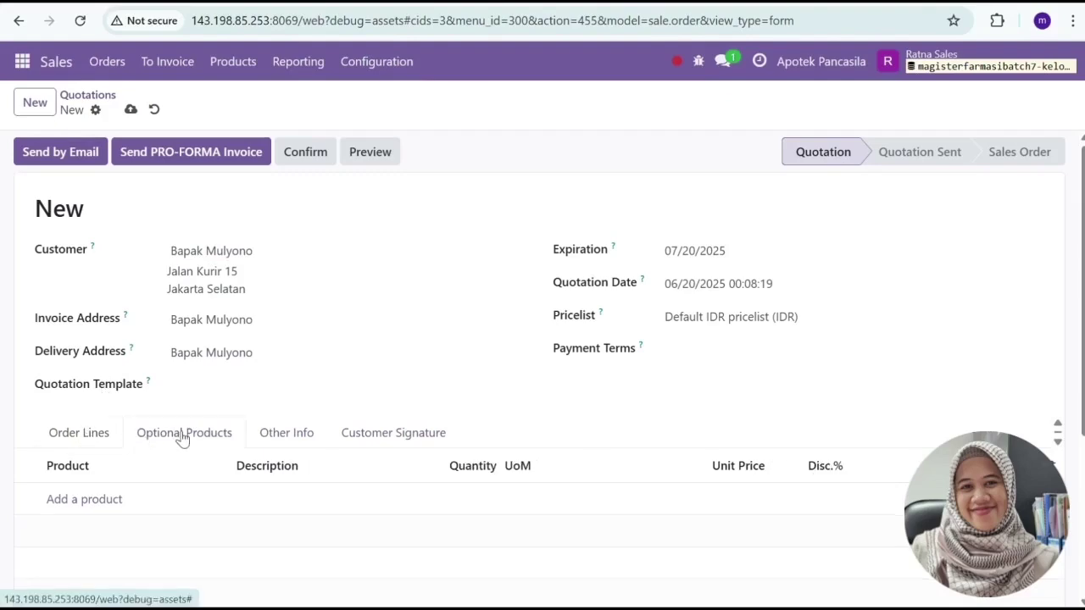
pyautogui.click(292, 436)
pyautogui.click(370, 437)
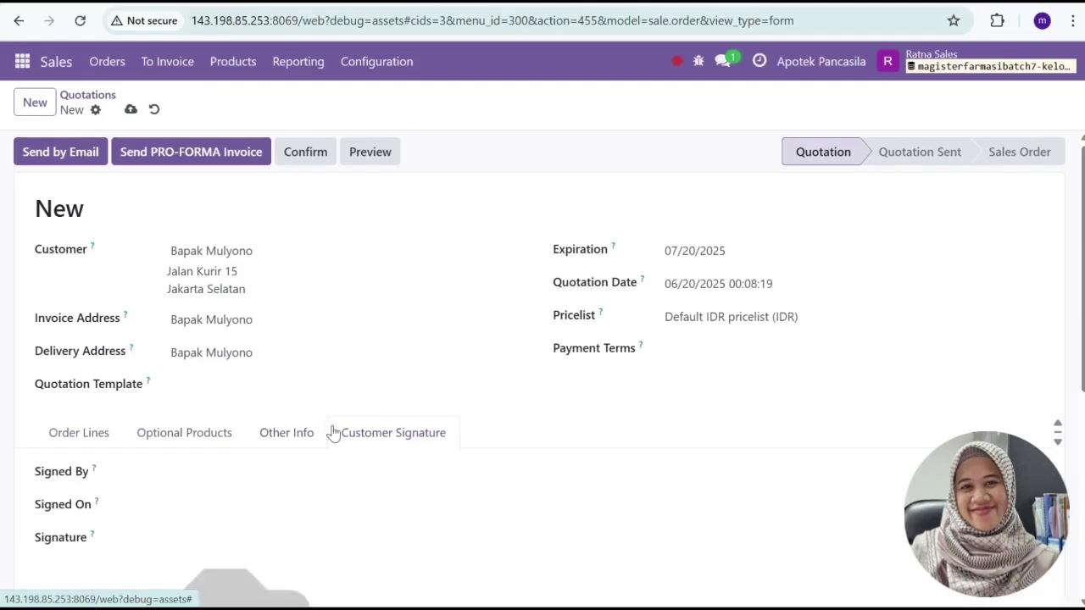
pyautogui.click(287, 432)
pyautogui.click(321, 532)
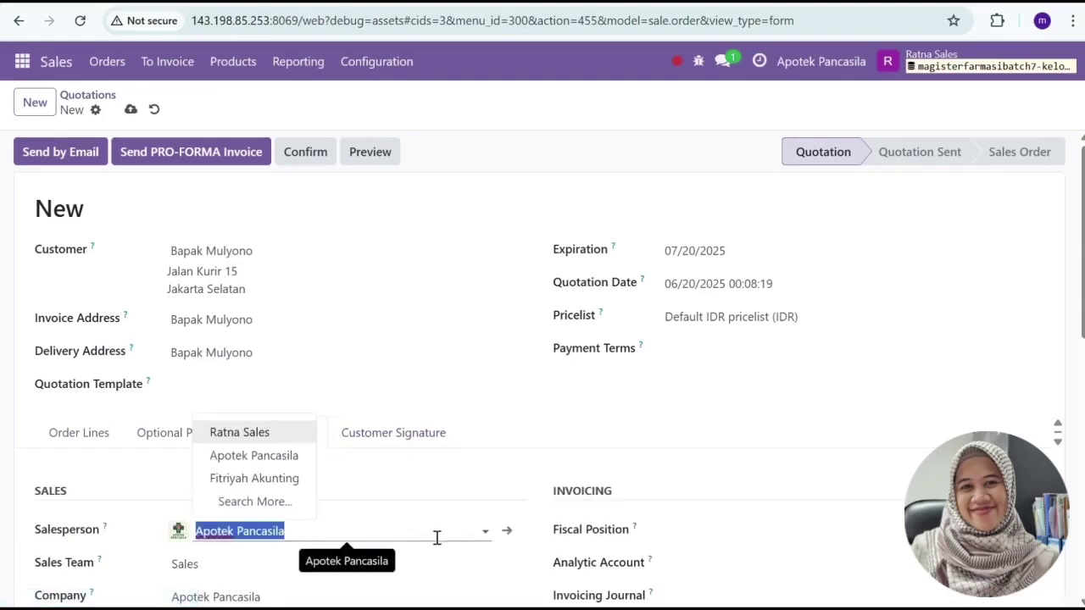
pyautogui.click(273, 440)
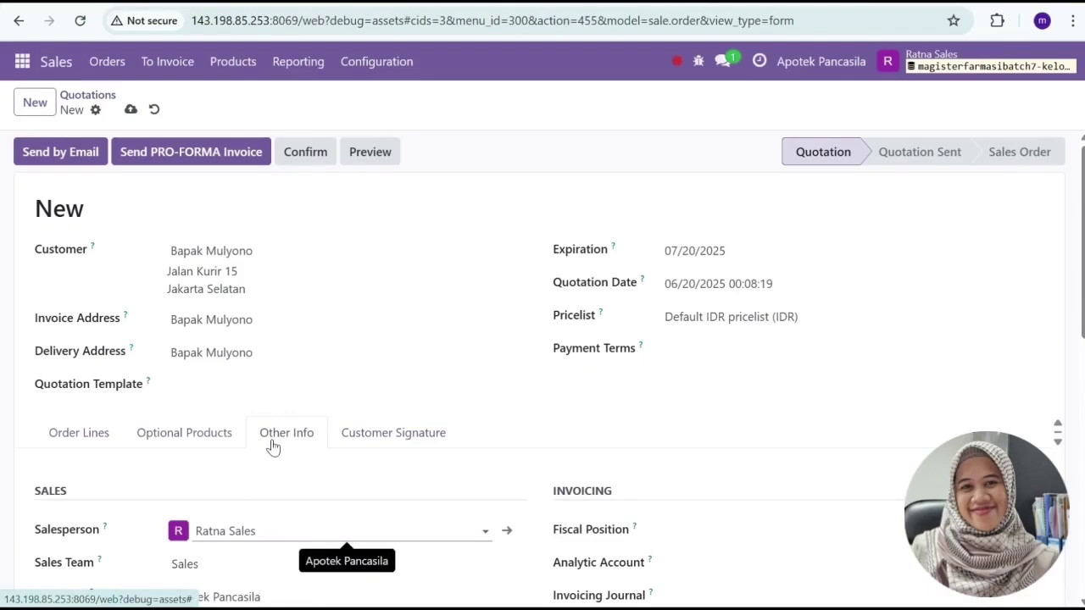
# - Add the product Azithromycin 500mg as an order line of the quotation
pyautogui.click(67, 450)
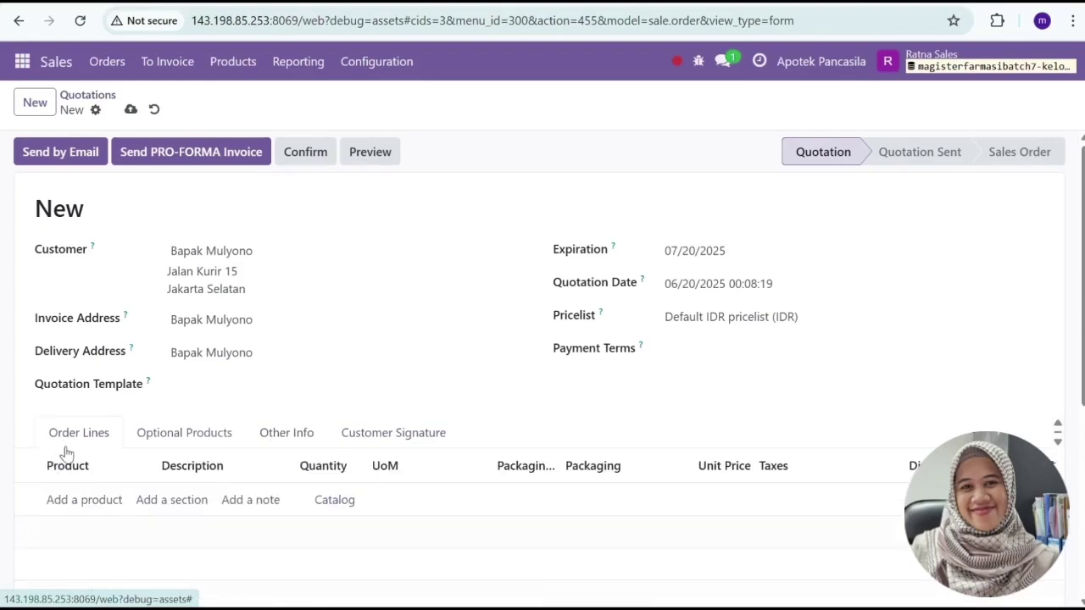
pyautogui.click(77, 499)
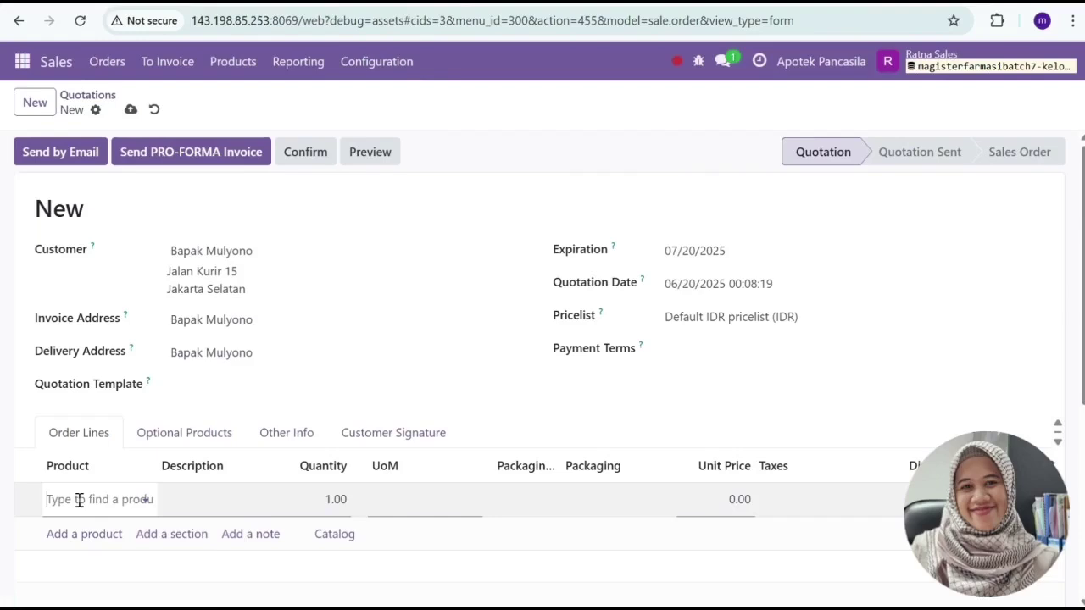
pyautogui.write('azith')
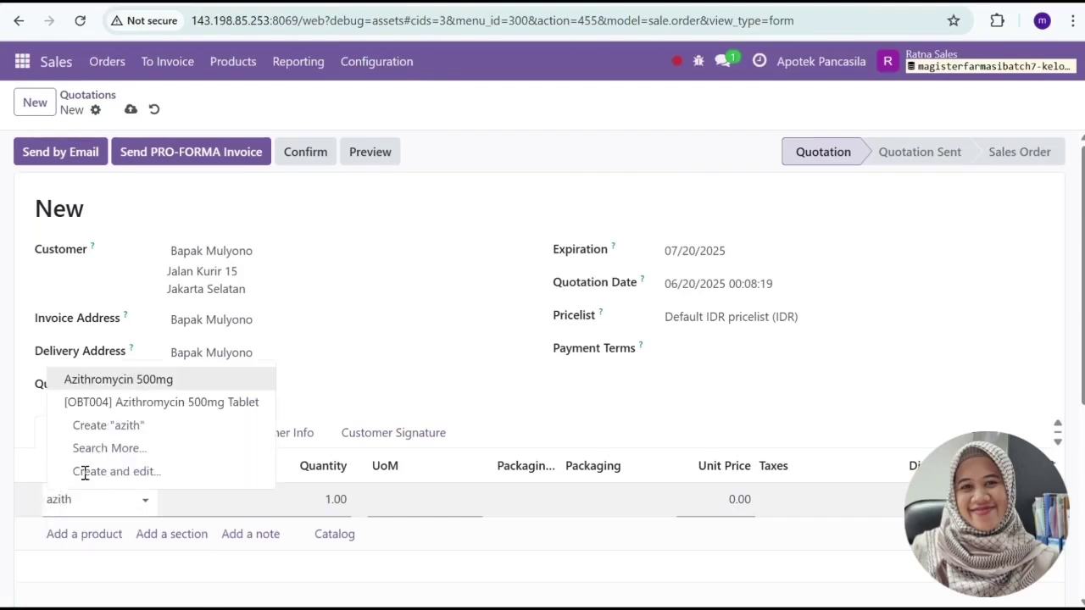
pyautogui.click(118, 380)
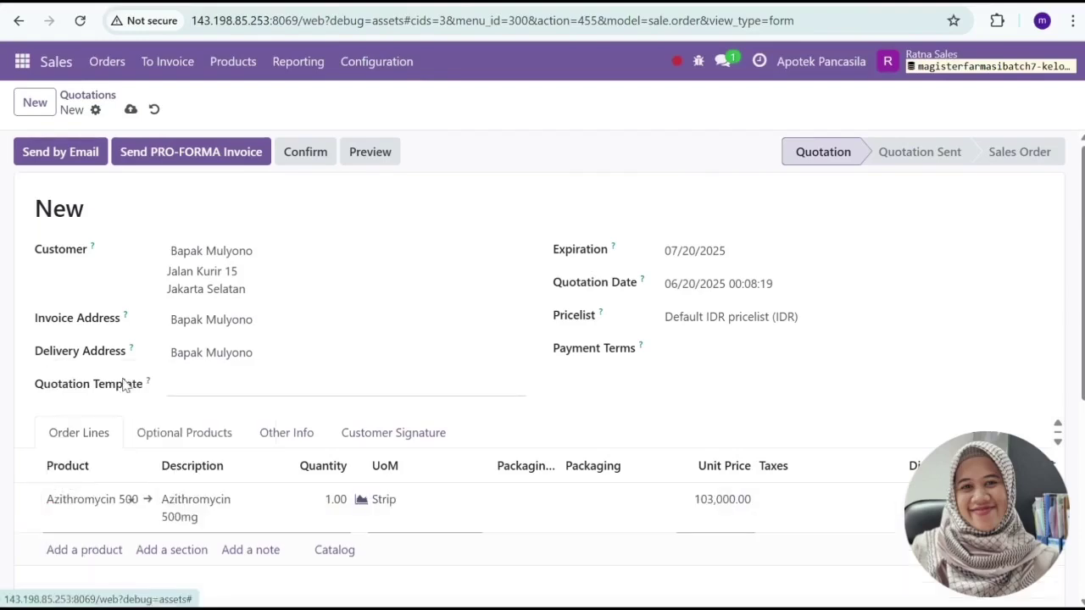
# - Set the Azithromycin line's unit of measure to Tablet and its quantity to 10
pyautogui.click(365, 498)
pyautogui.click(407, 337)
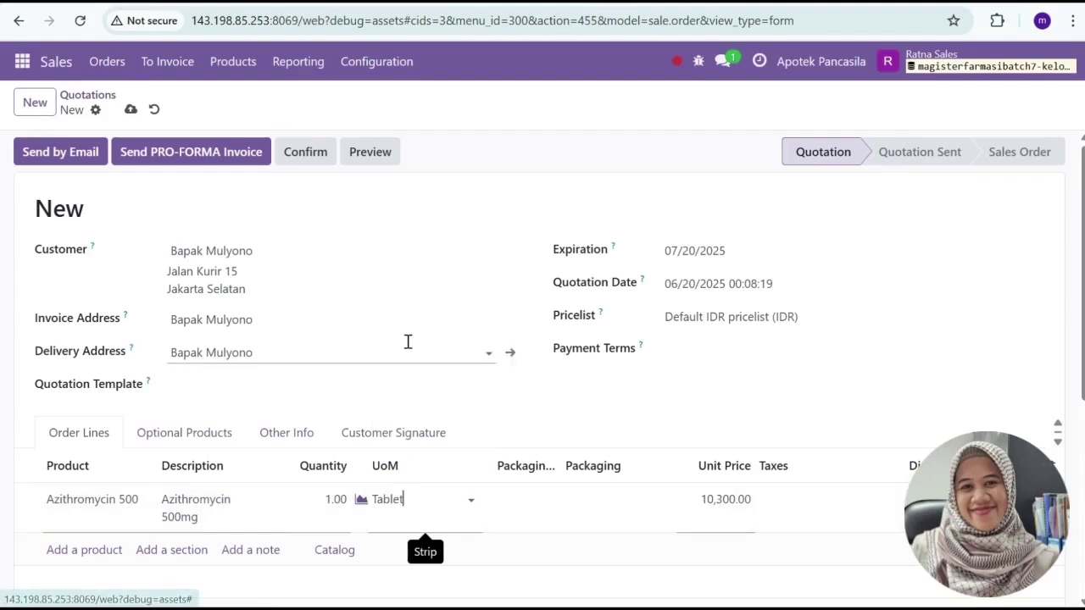
pyautogui.click(337, 498)
pyautogui.press('BackSpace')
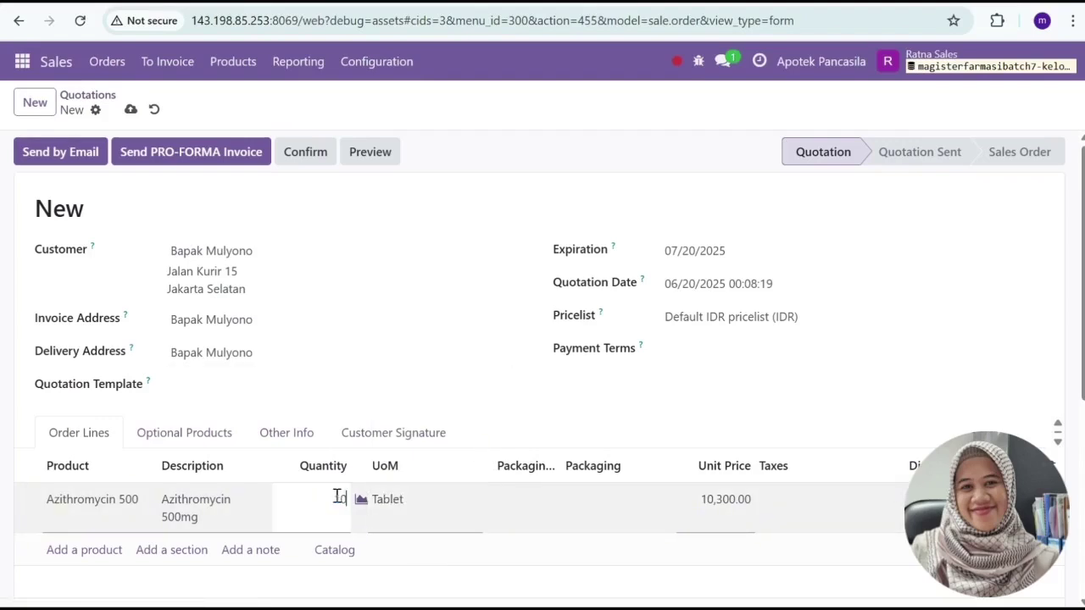
pyautogui.write('10')
pyautogui.click(496, 389)
pyautogui.click(602, 426)
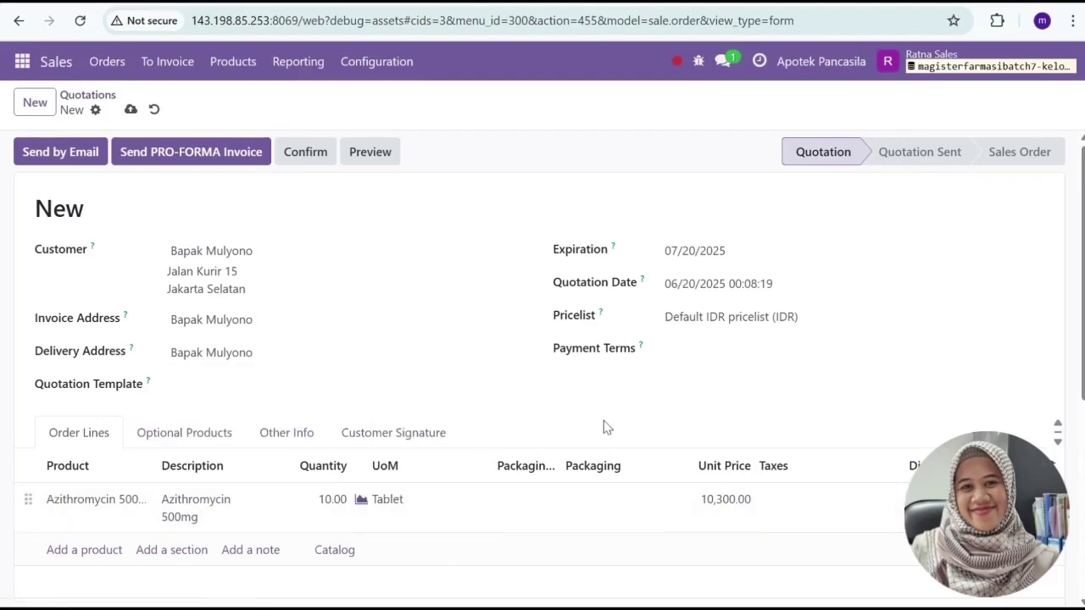
# - Review the order line, save the quotation and confirm it as a sales order
pyautogui.scroll(-1, 603, 426)
pyautogui.scroll(-2, 606, 426)
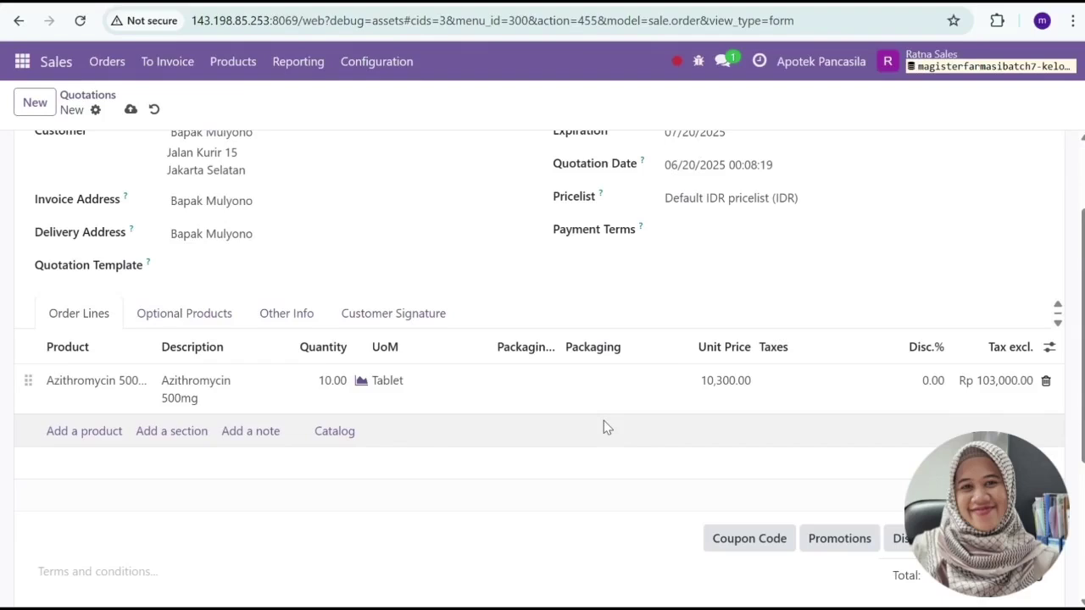
pyautogui.scroll(3, 603, 421)
pyautogui.click(129, 109)
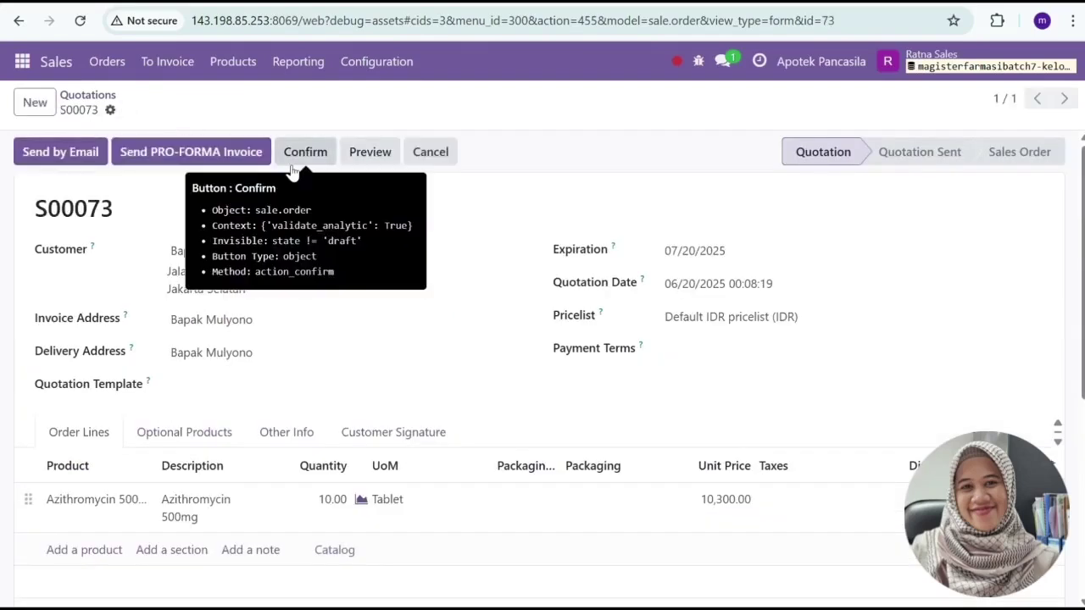
pyautogui.click(322, 156)
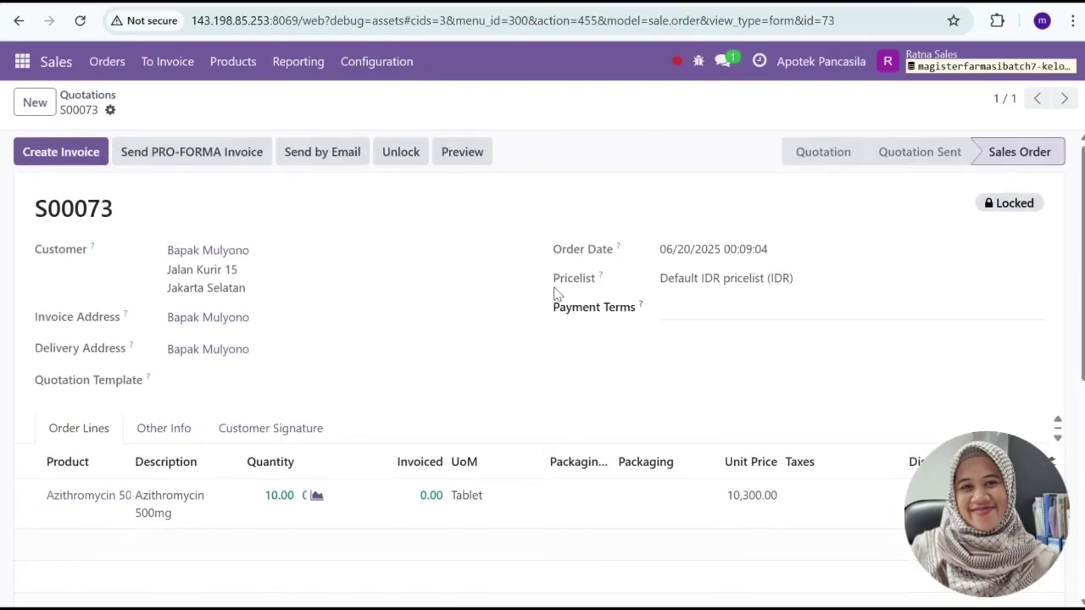
# - Preview the sales order in the customer portal and examine its delivery status, product line, total and communication history
pyautogui.click(467, 157)
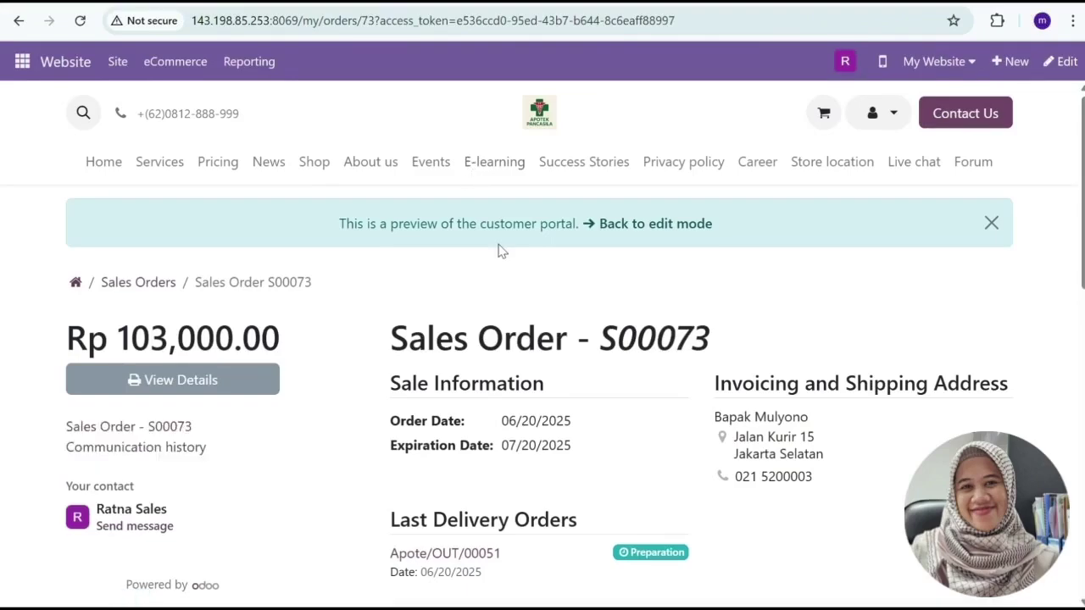
pyautogui.scroll(-2, 500, 247)
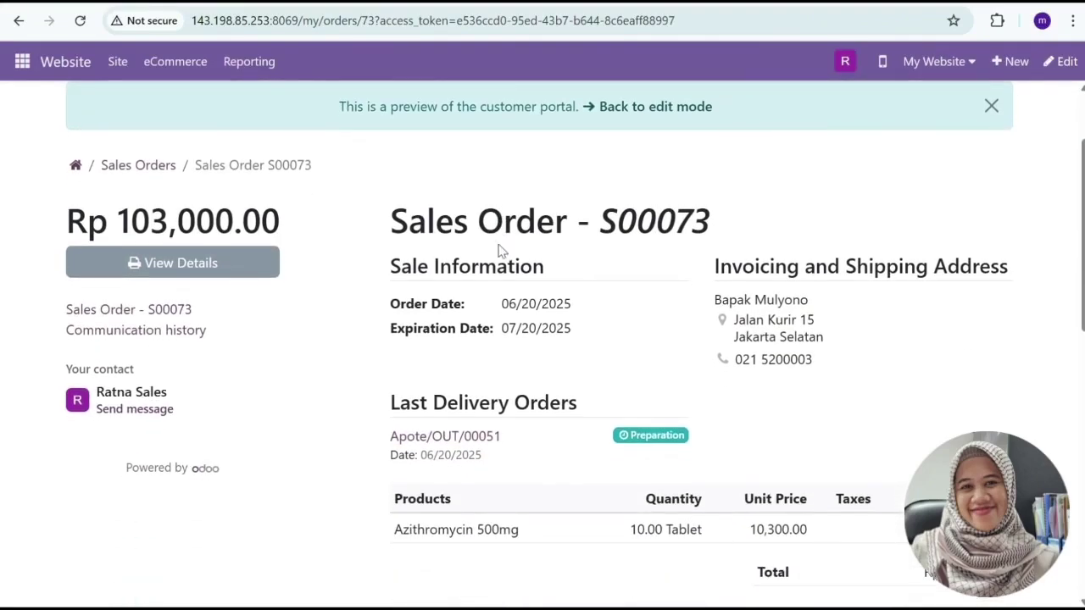
pyautogui.scroll(-1, 500, 247)
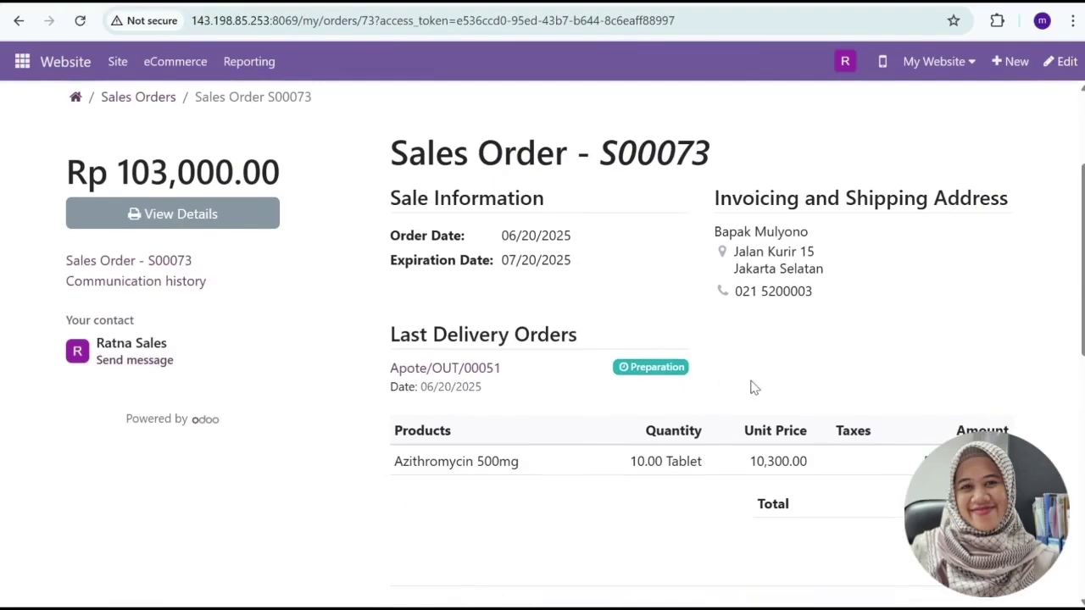
pyautogui.scroll(-1, 725, 339)
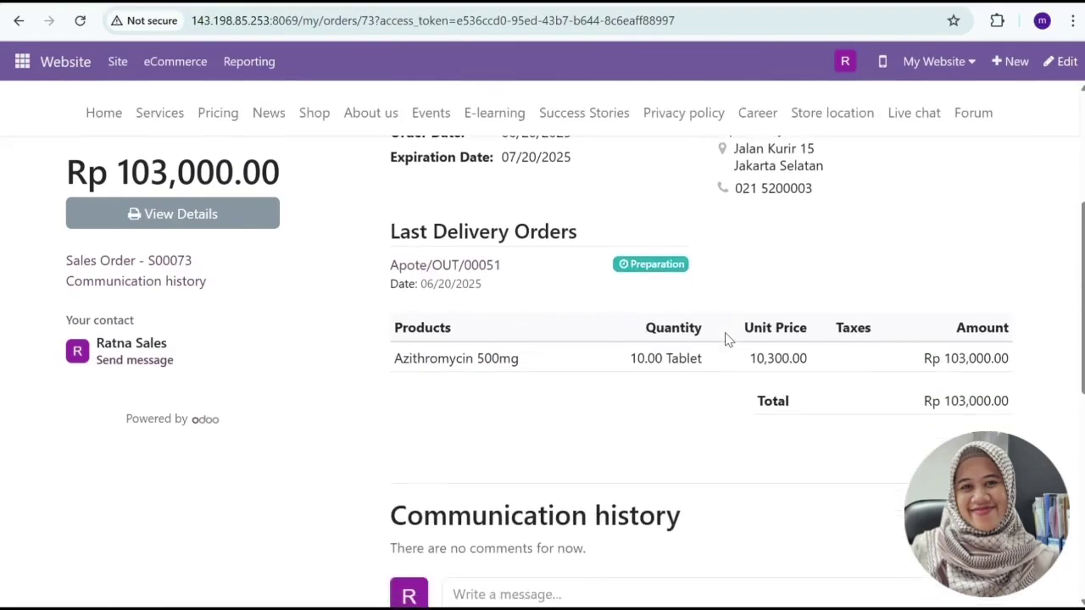
pyautogui.scroll(-1, 725, 339)
pyautogui.scroll(2, 726, 339)
pyautogui.scroll(3, 725, 339)
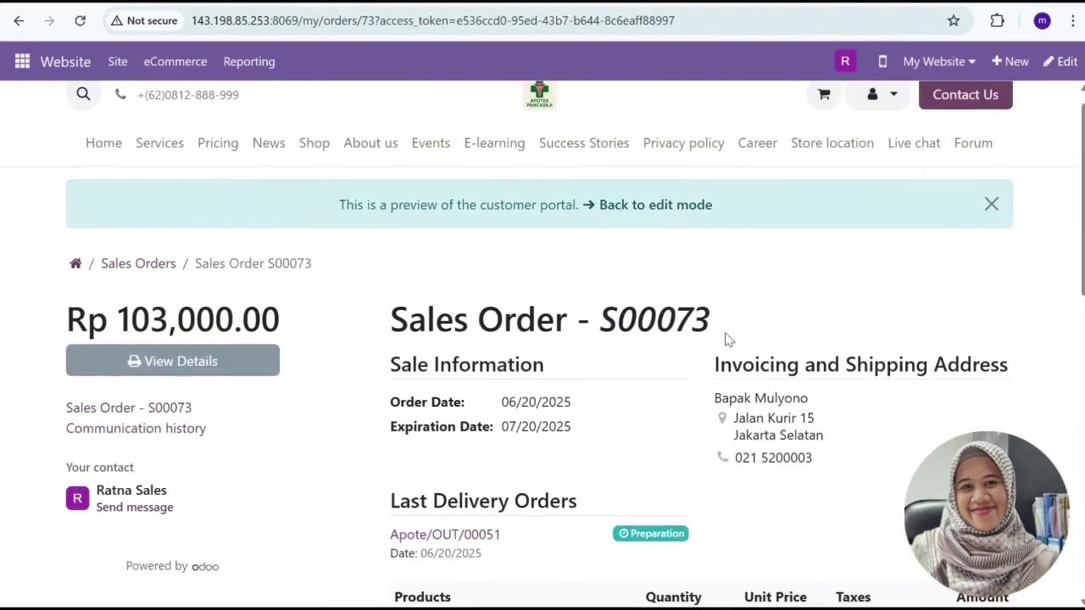
pyautogui.scroll(1, 703, 337)
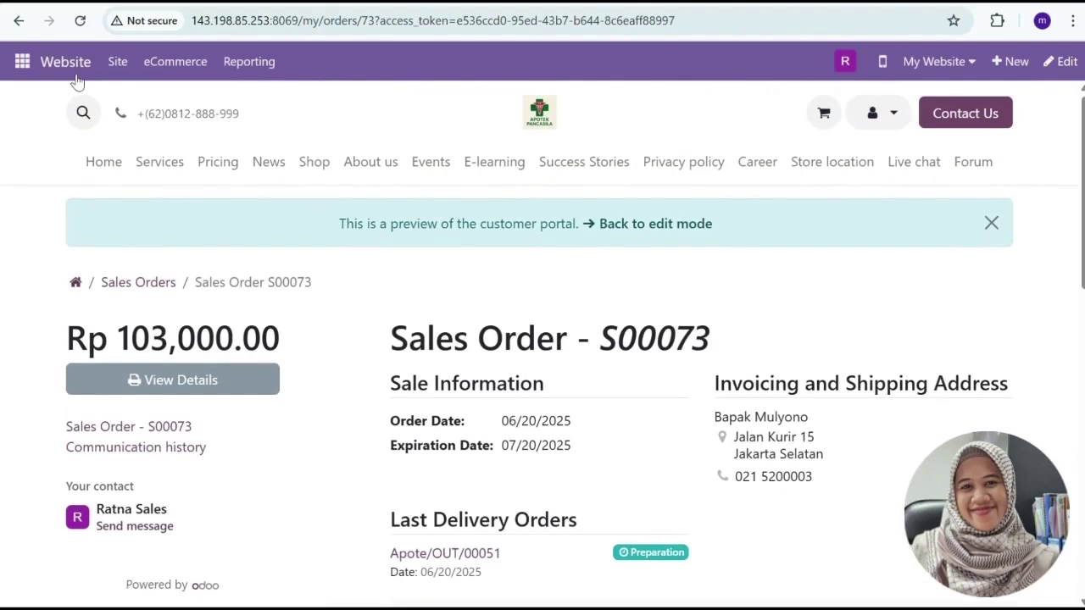
# - Reopen the newly confirmed sales order from the quotations list and create its draft customer invoice
pyautogui.click(23, 62)
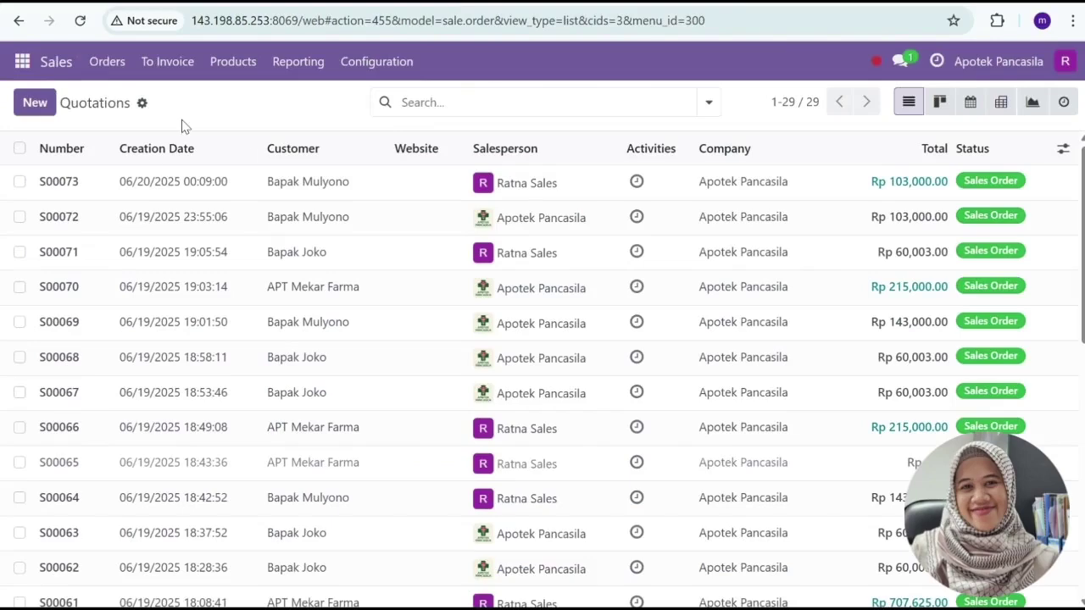
pyautogui.click(318, 188)
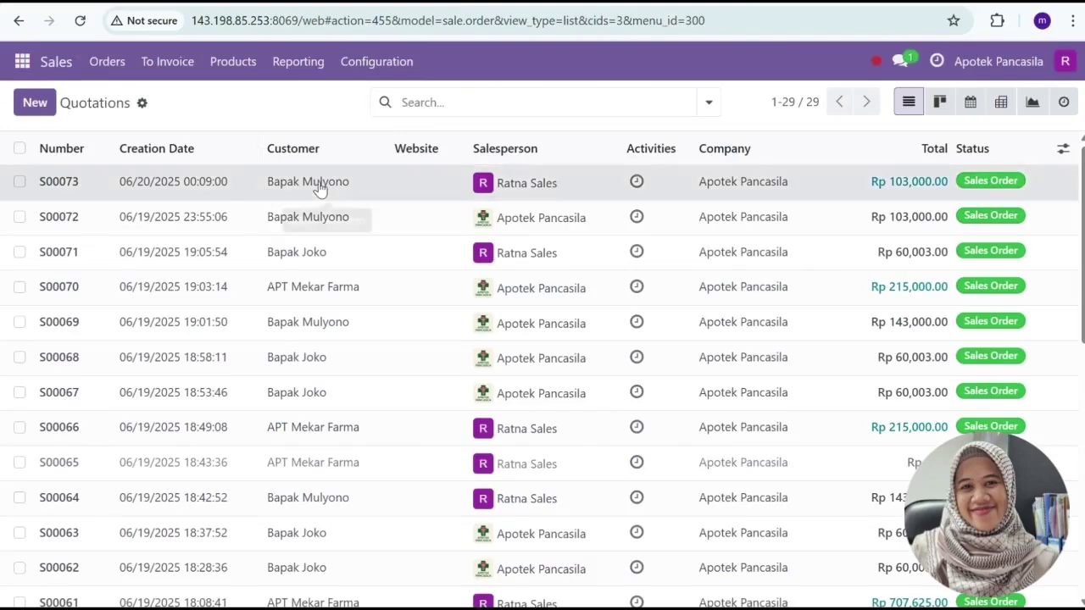
pyautogui.click(88, 154)
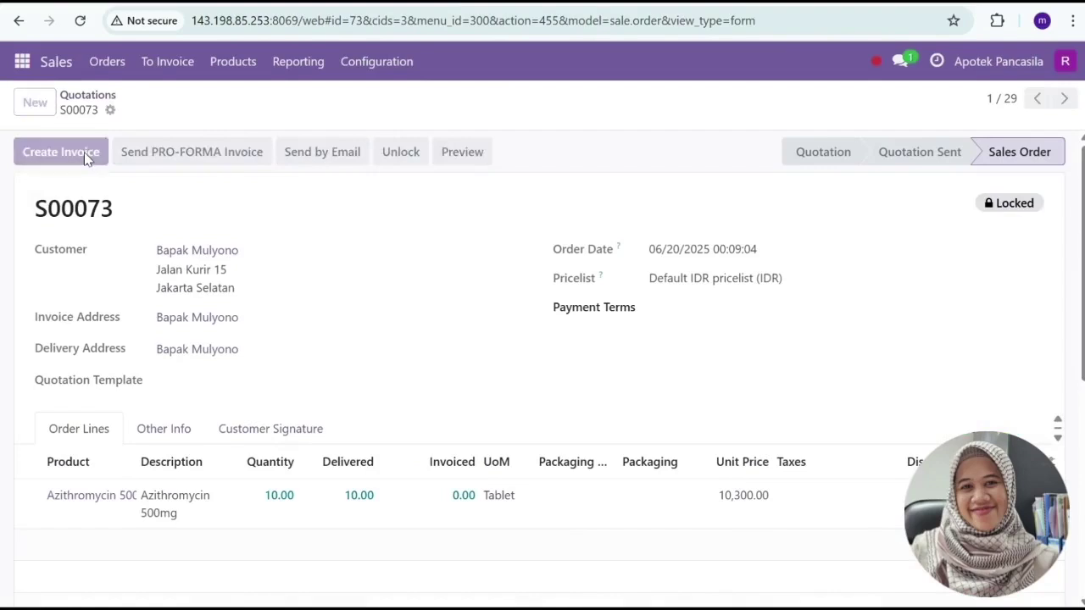
pyautogui.click(194, 409)
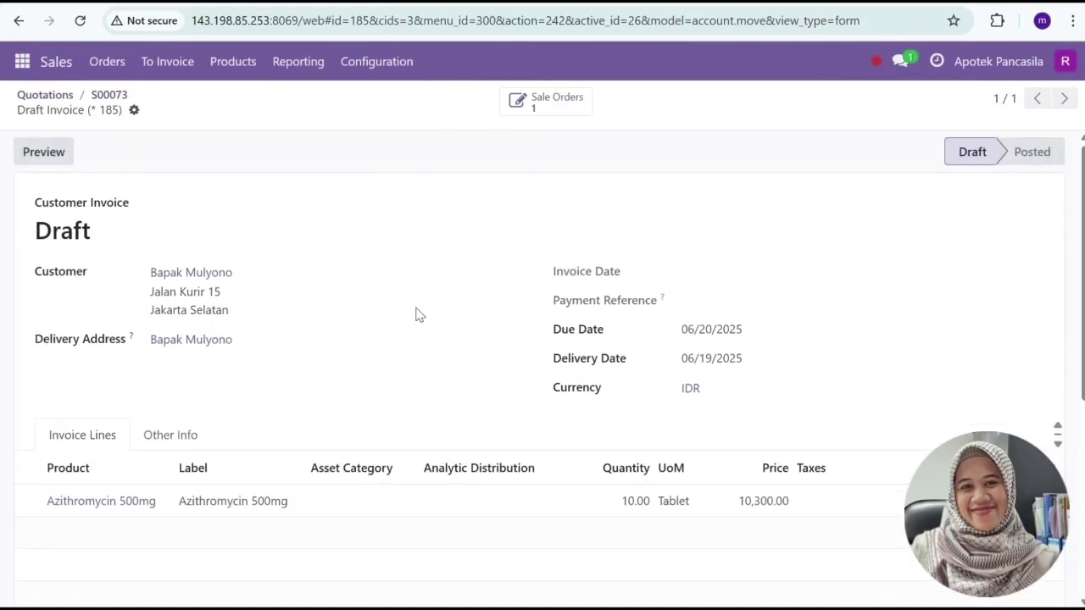
# - Open the sales order linked to the draft invoice, preview its delivery status in the customer portal, and return to the quotations list
pyautogui.click(555, 108)
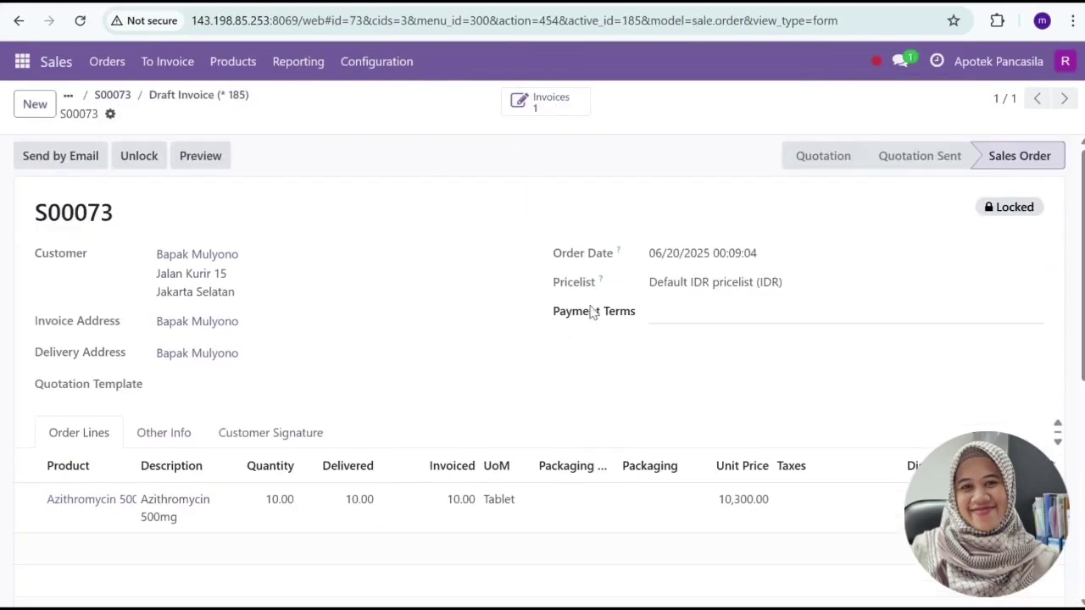
pyautogui.click(198, 167)
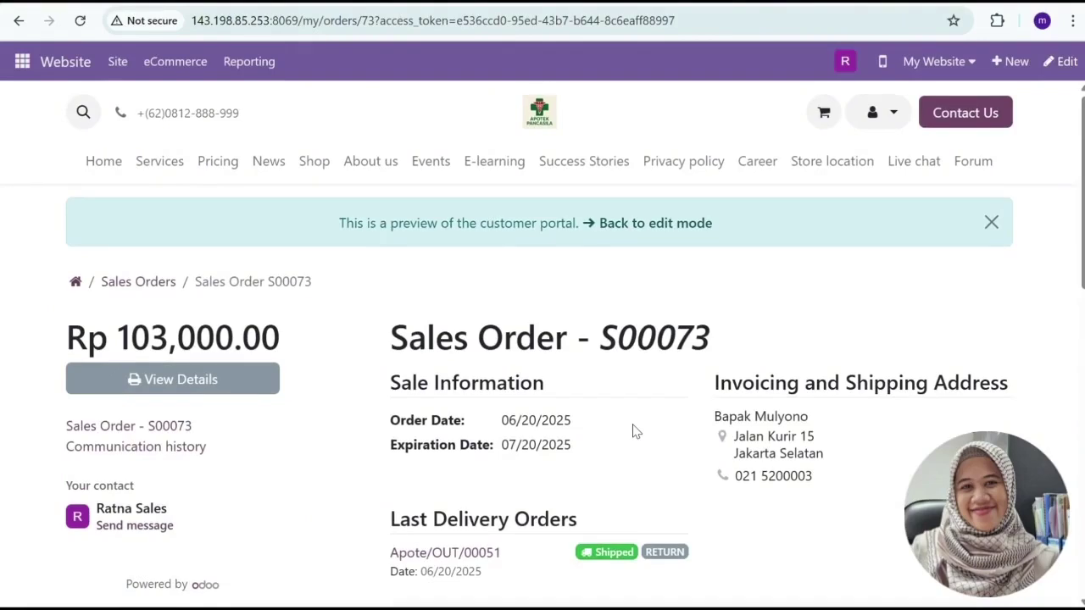
pyautogui.scroll(-2, 636, 432)
pyautogui.scroll(-1, 636, 431)
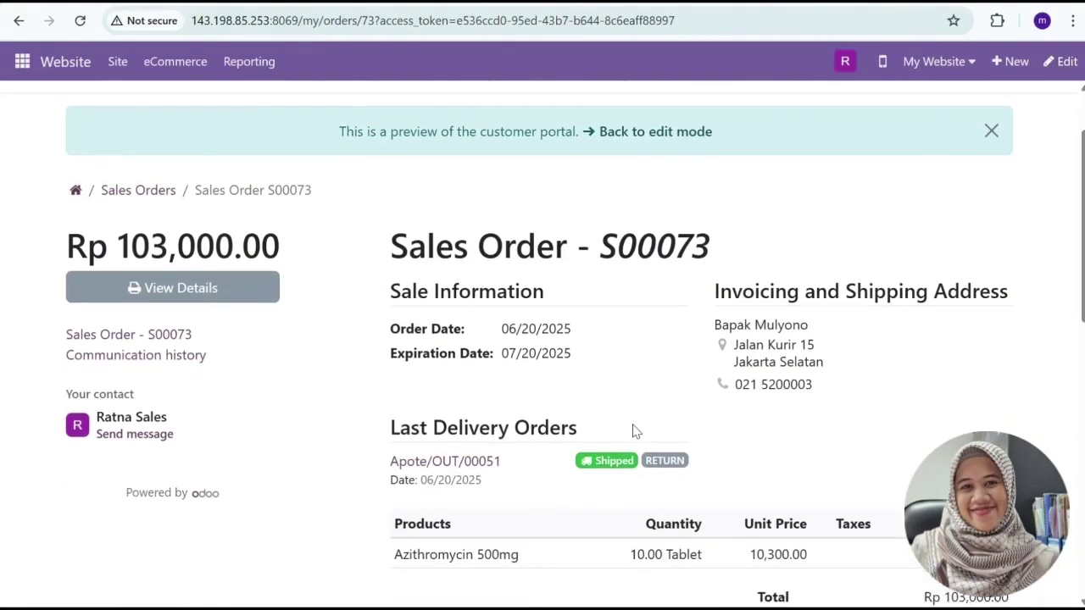
pyautogui.scroll(-1, 636, 431)
pyautogui.scroll(2, 635, 431)
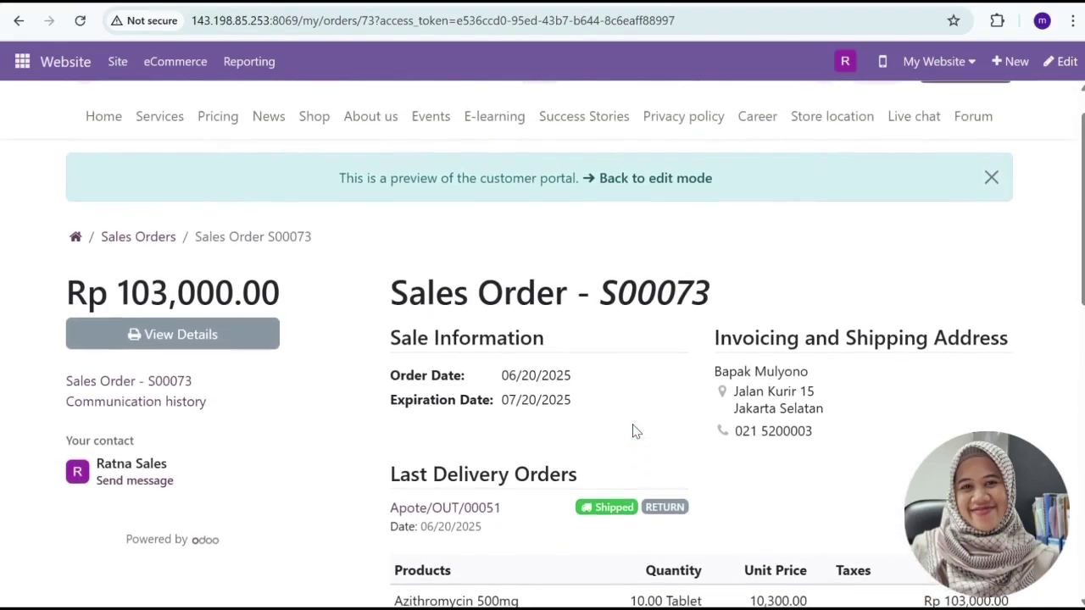
pyautogui.click(452, 3)
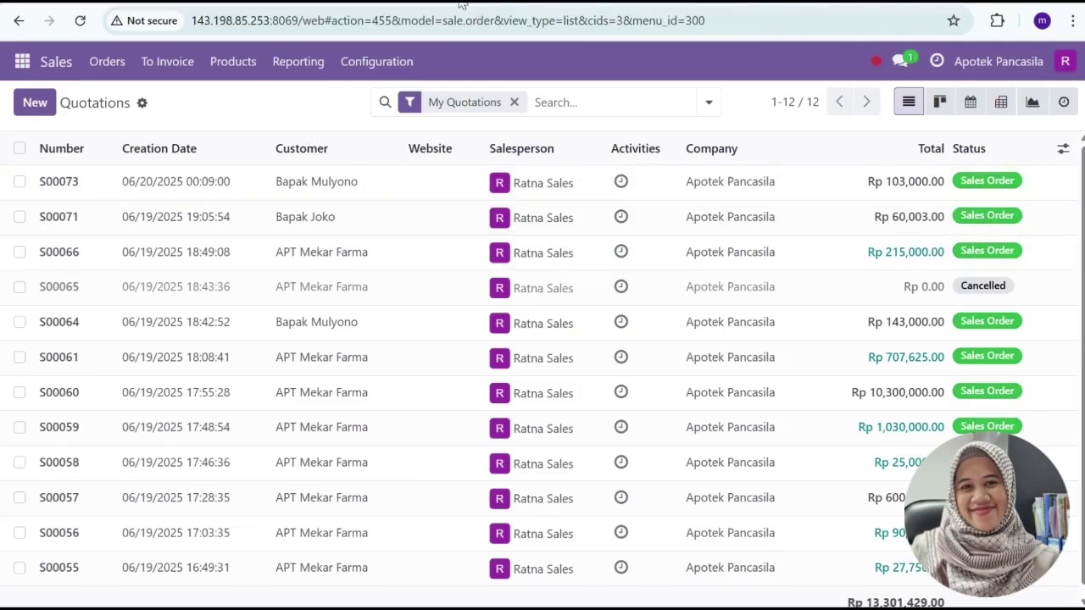
# - Leave the P2P slide show, switch to the Odoo Bills list in Chrome and open Medical Indah's draft vendor bill for P00048
pyautogui.press('BackSpace')
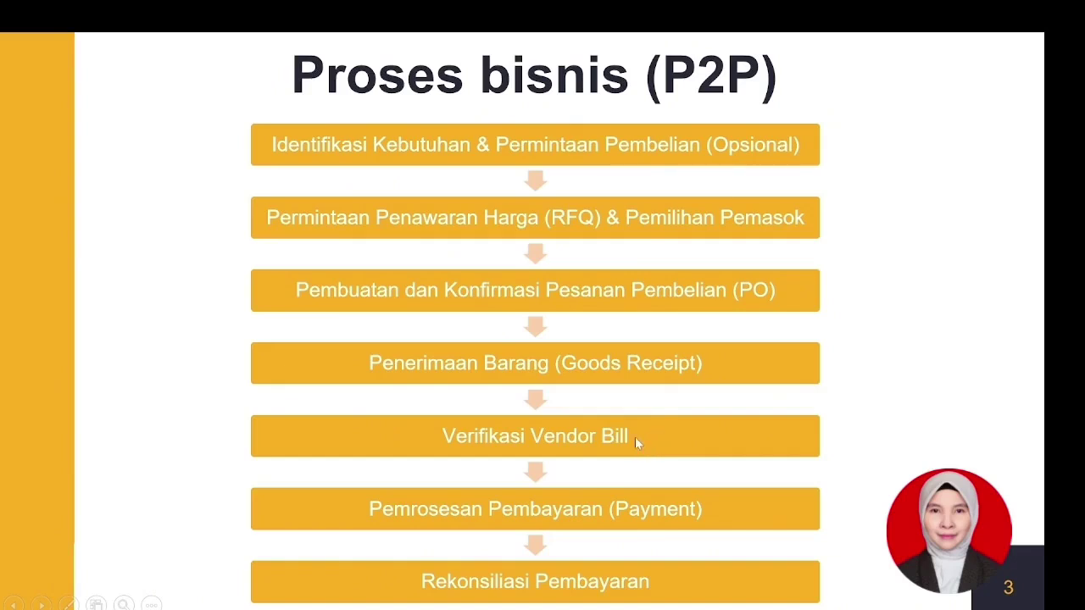
pyautogui.press('Escape')
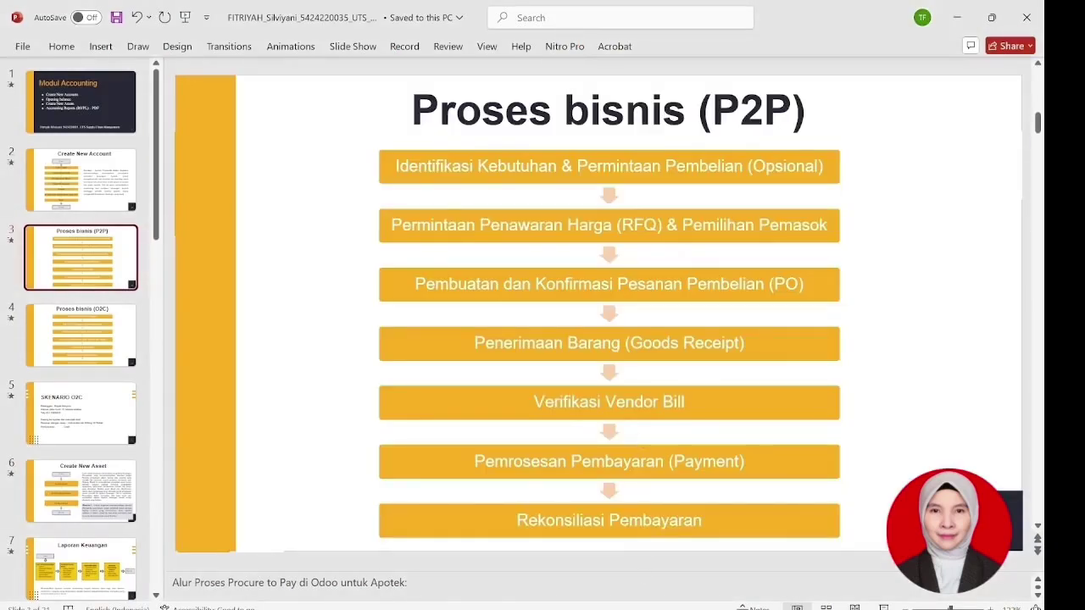
pyautogui.moveTo(666, 608)
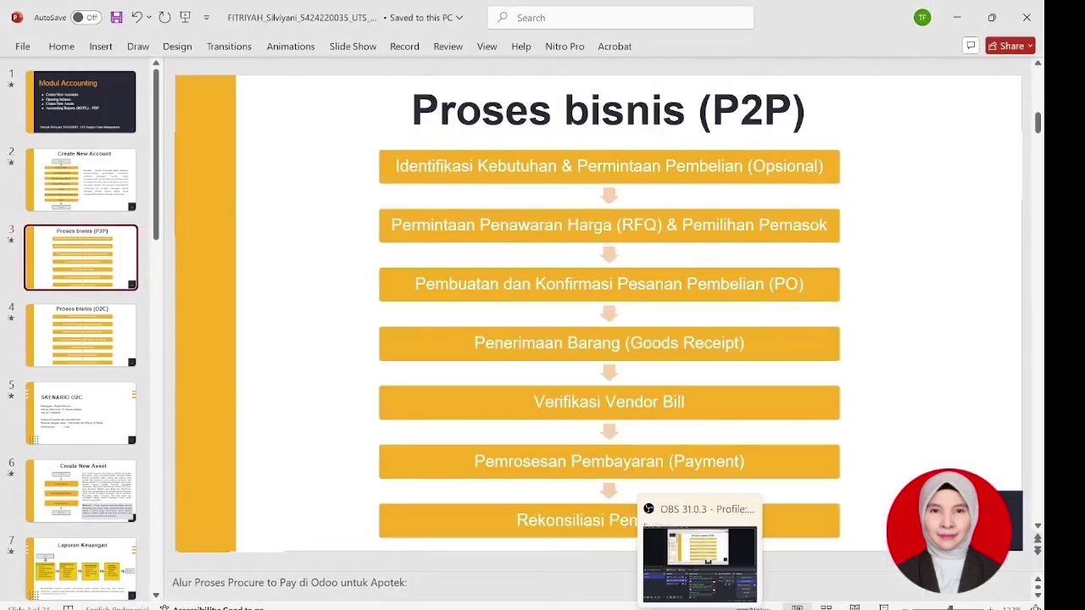
pyautogui.click(763, 607)
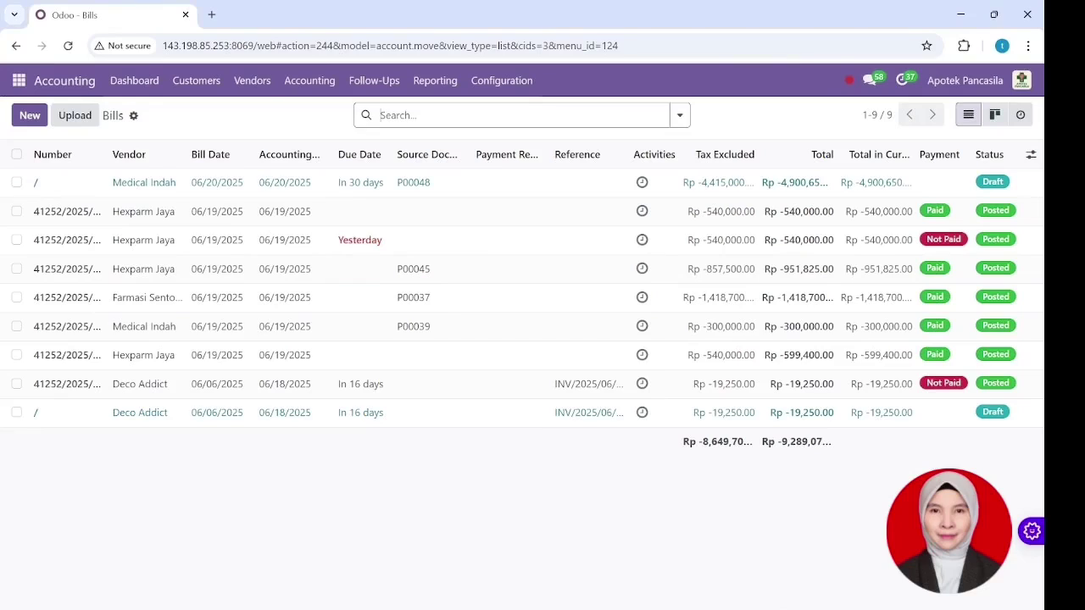
pyautogui.click(132, 185)
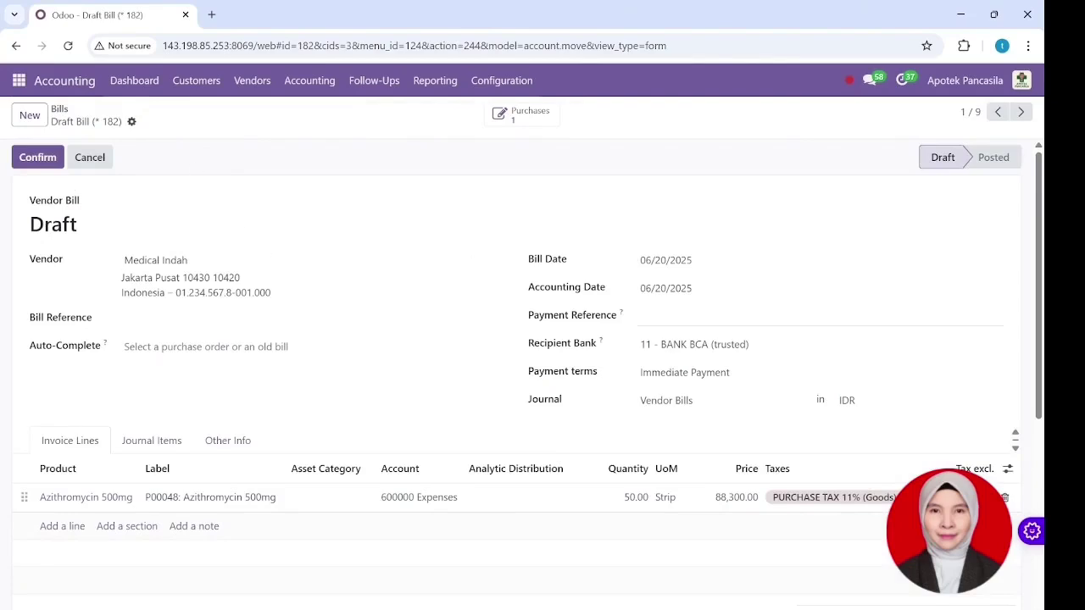
pyautogui.moveTo(1044, 330); pyautogui.dragTo(995, 331)
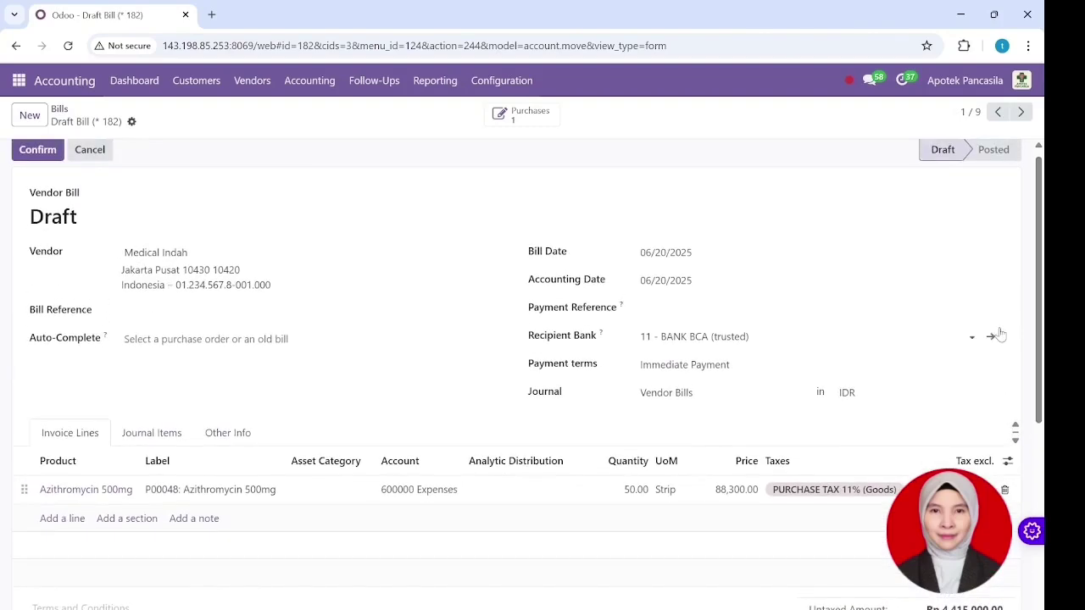
# - Examine the journal items and other information of Medical Indah's draft vendor bill, and return to its invoice lines
pyautogui.click(677, 308)
pyautogui.click(146, 442)
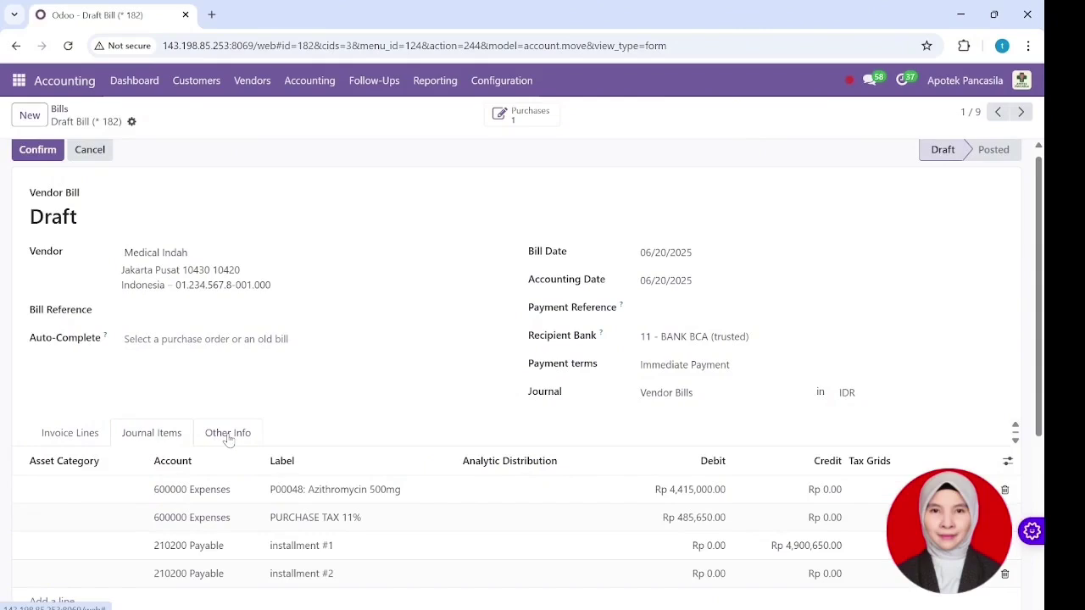
pyautogui.click(227, 435)
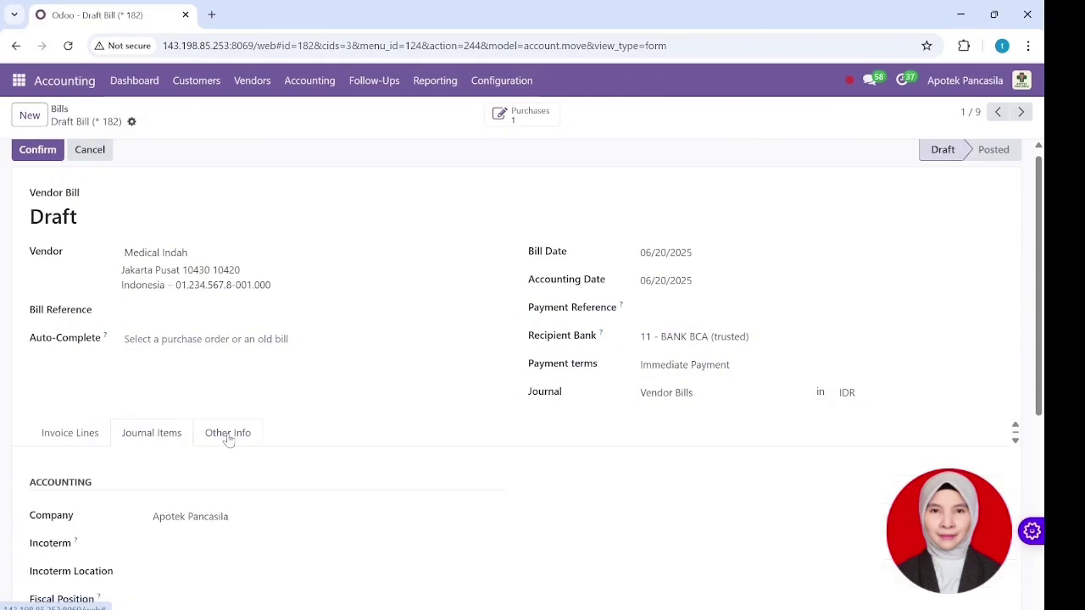
pyautogui.click(74, 434)
# - Confirm Medical Indah's vendor bill and start registering its payment
pyautogui.click(49, 156)
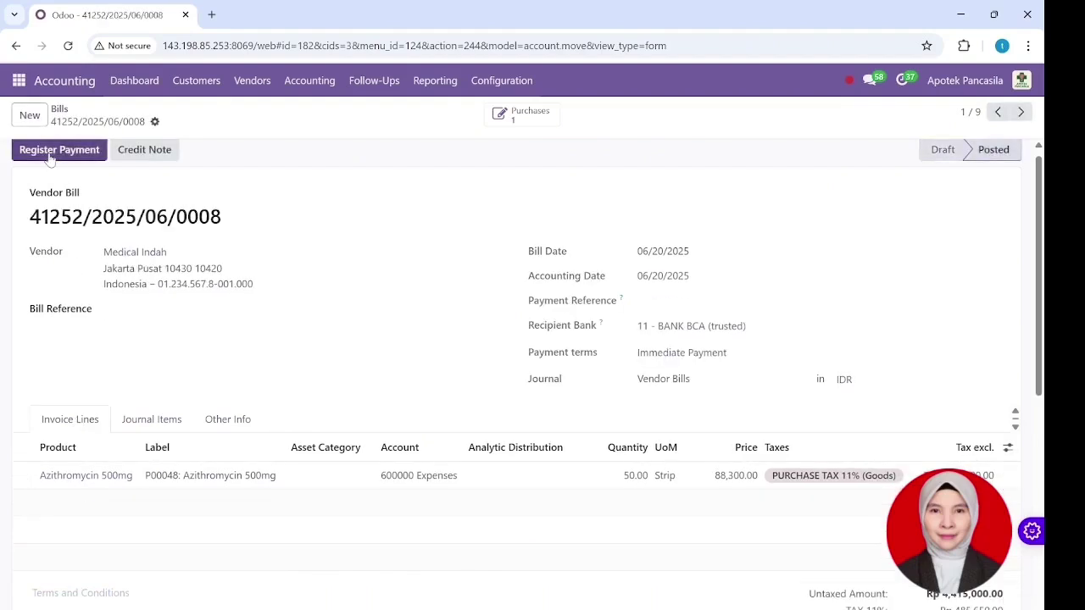
pyautogui.scroll(1, 1041, 212)
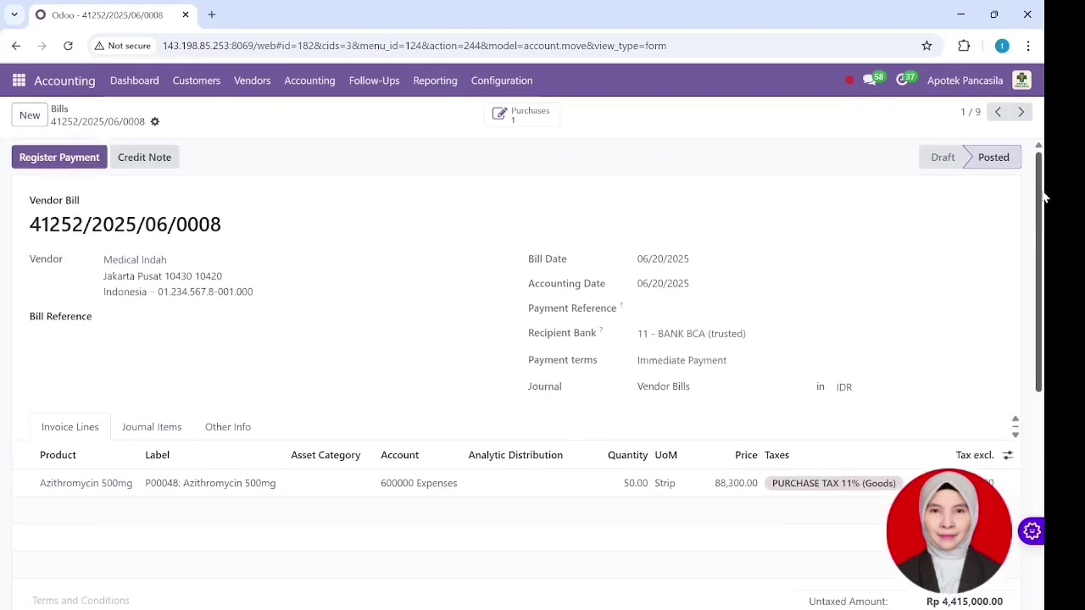
pyautogui.click(76, 161)
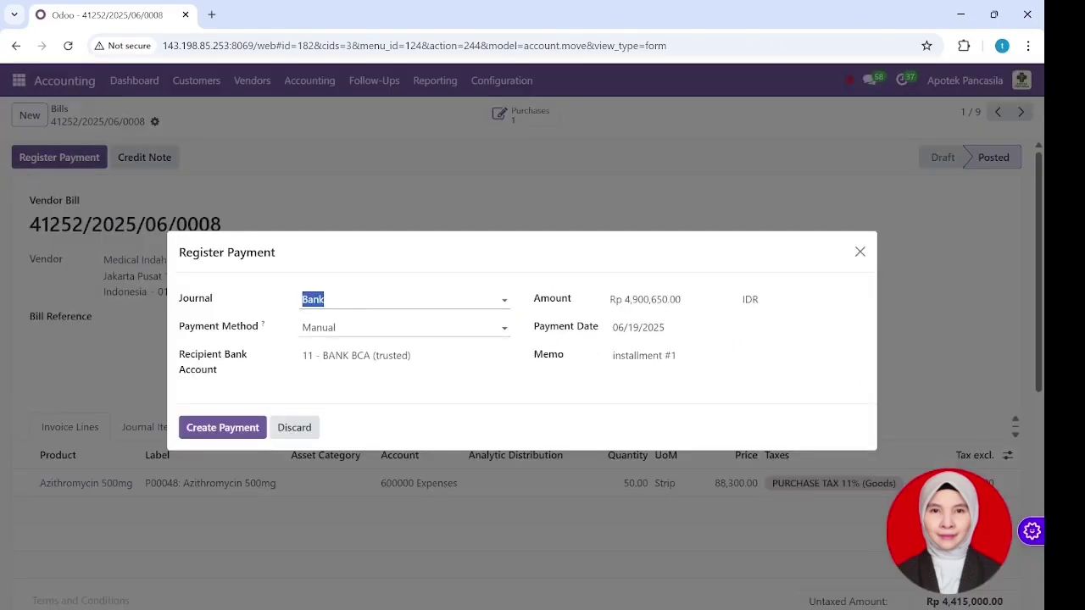
# - Try to create the vendor bill's payment through the Bank journal
pyautogui.click(322, 299)
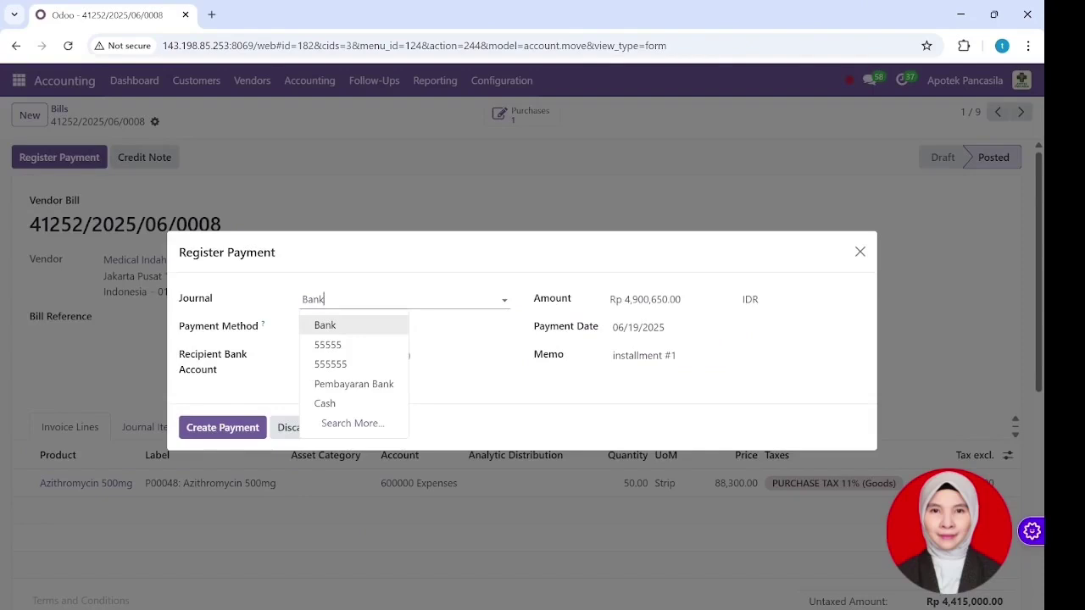
pyautogui.press('BackSpace')
pyautogui.press('BackSpace')
pyautogui.press('BackSpace')
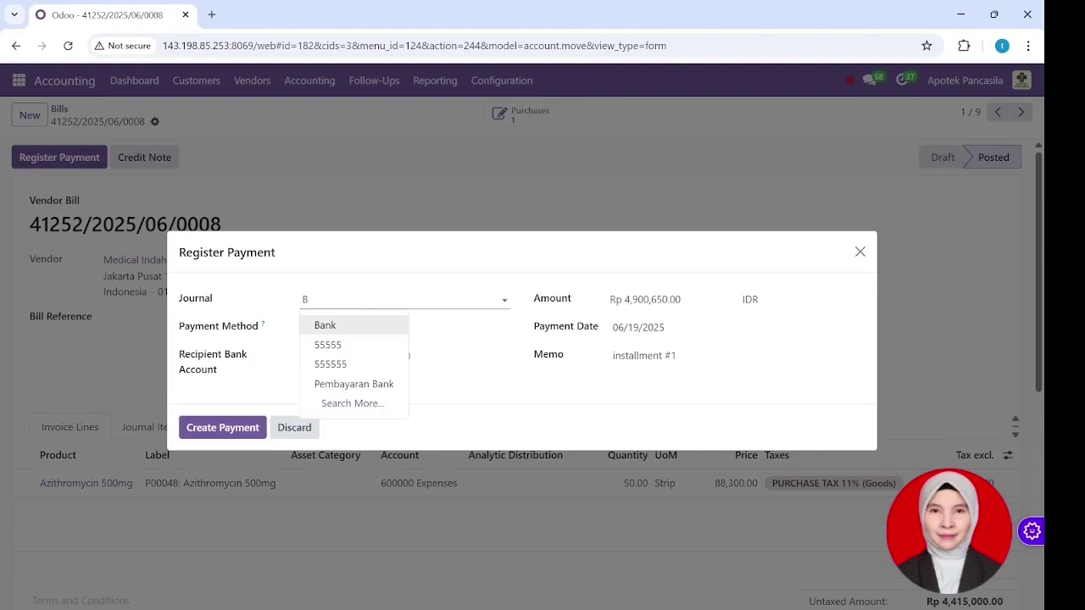
pyautogui.write('a')
pyautogui.press('BackSpace')
pyautogui.write('ank')
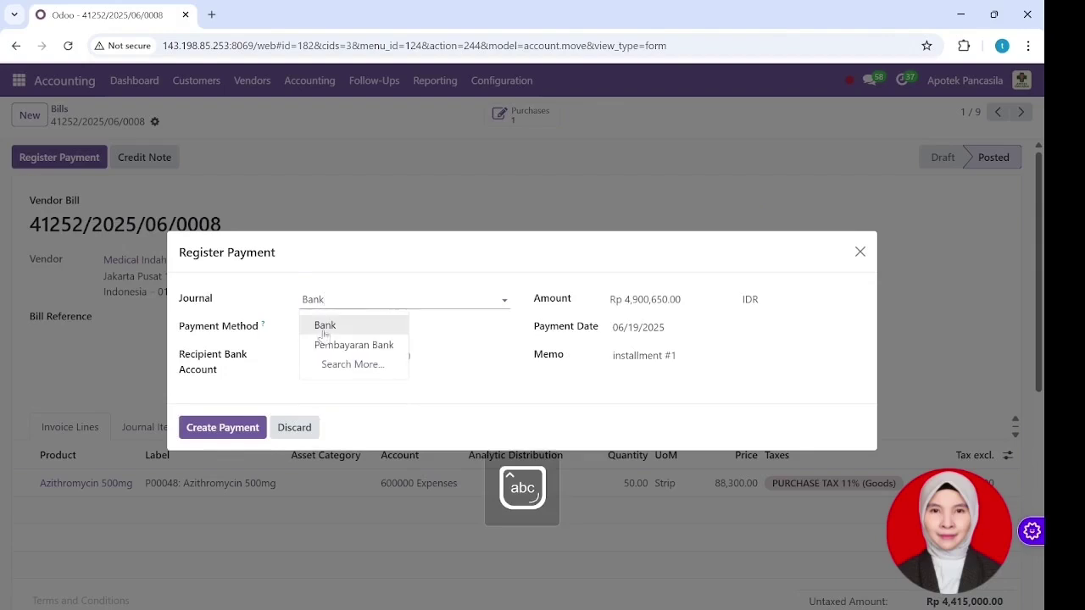
pyautogui.press('Return')
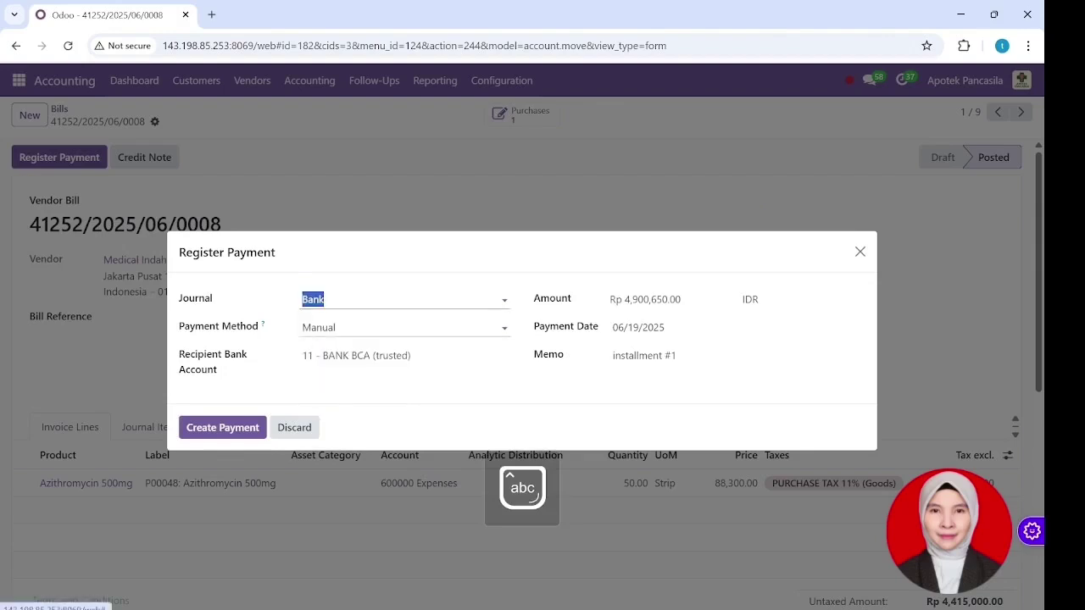
pyautogui.click(225, 427)
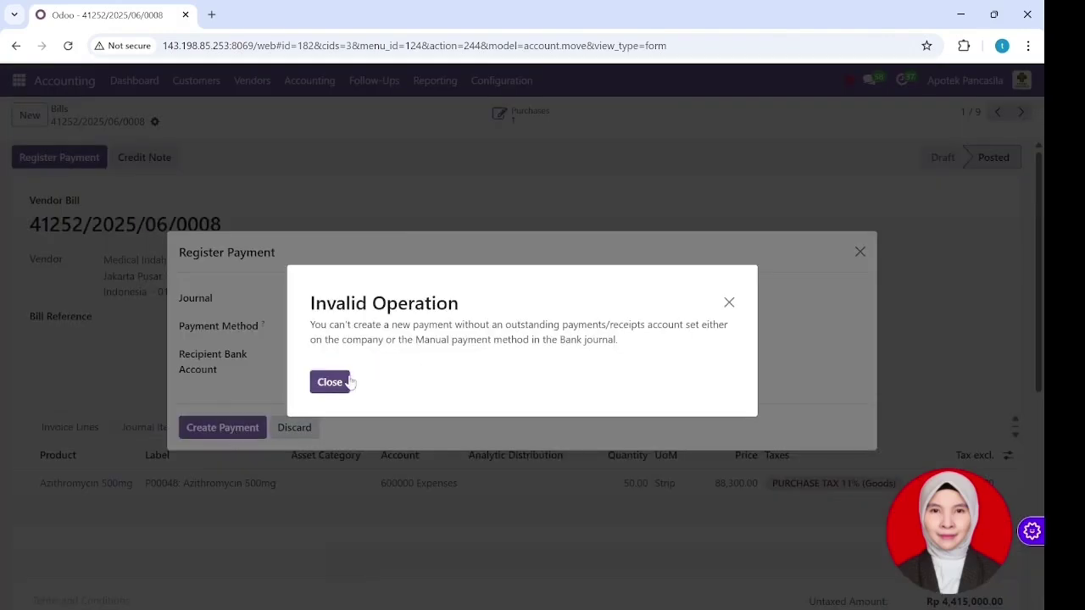
pyautogui.click(346, 381)
# - Change the payment journal to Cash and create the vendor bill's payment
pyautogui.click(343, 300)
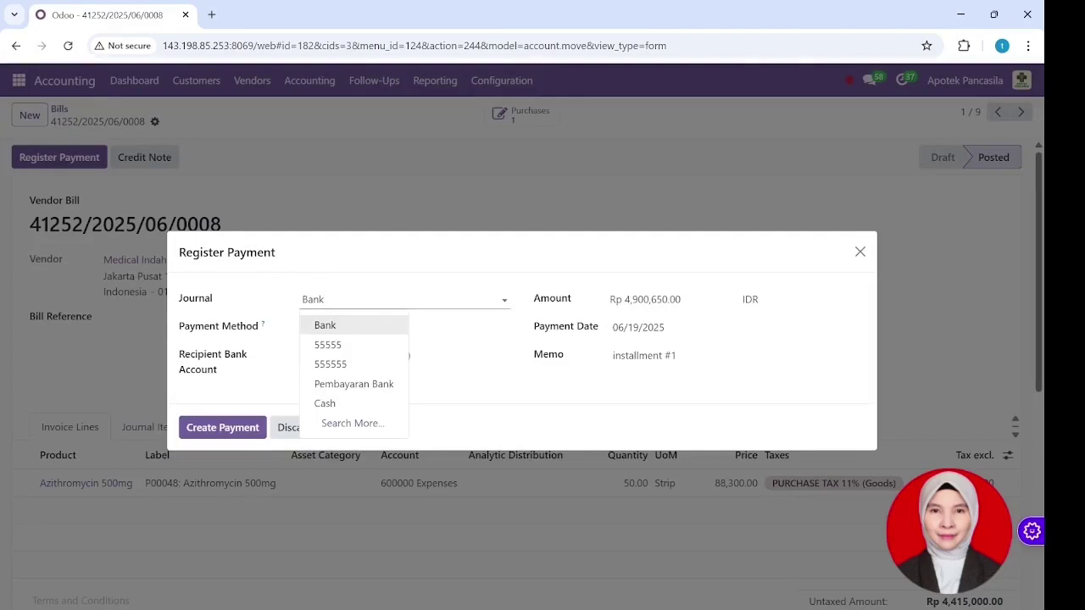
pyautogui.press('Escape')
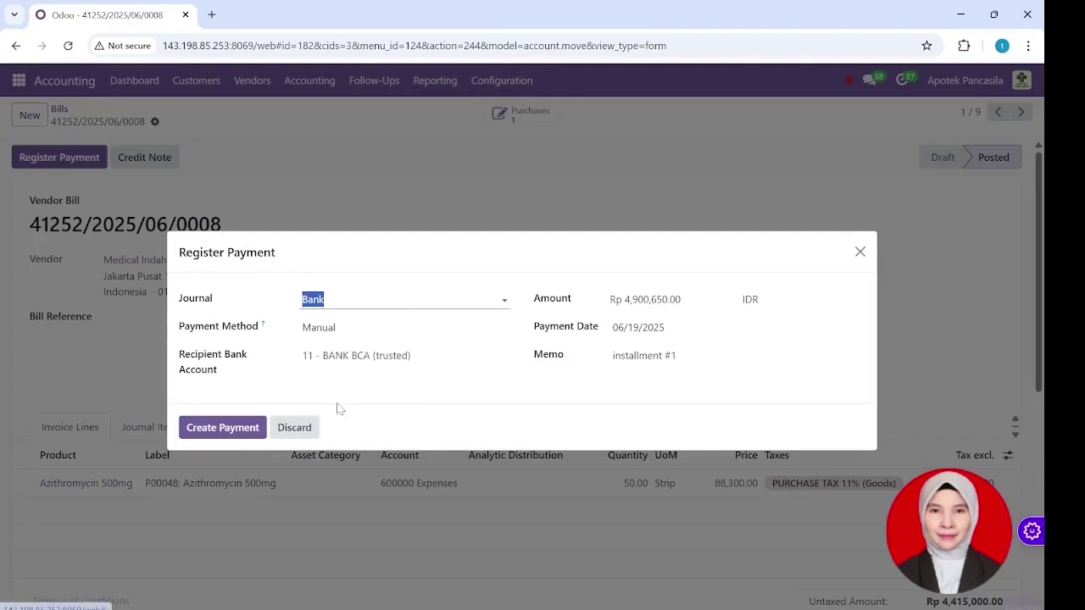
pyautogui.click(221, 426)
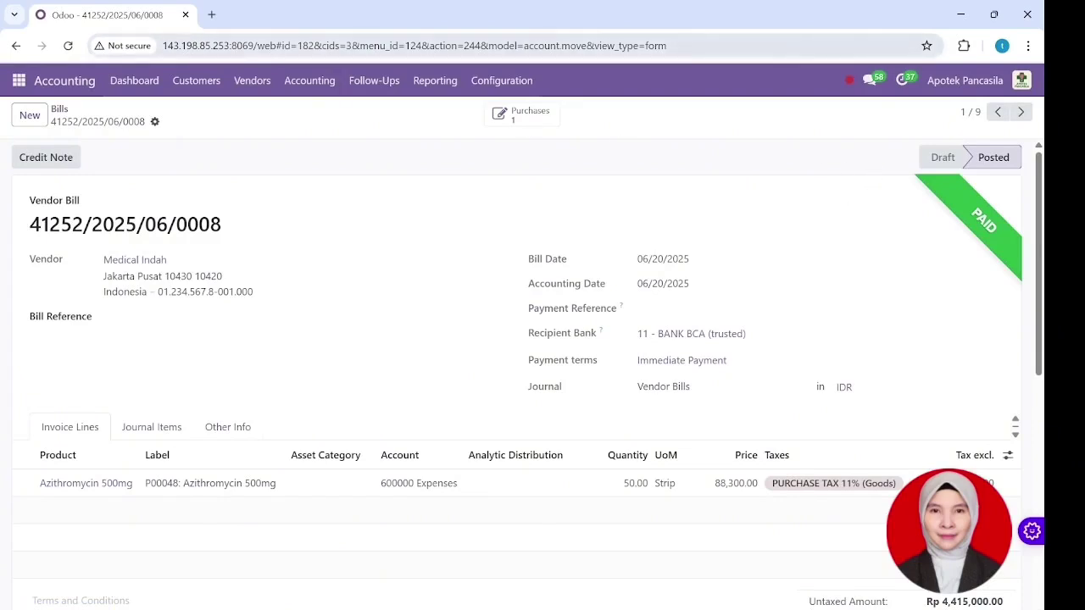
# - Open the vendor payments list to check the Medical Indah payment, and go back to the vendor bills
pyautogui.click(244, 88)
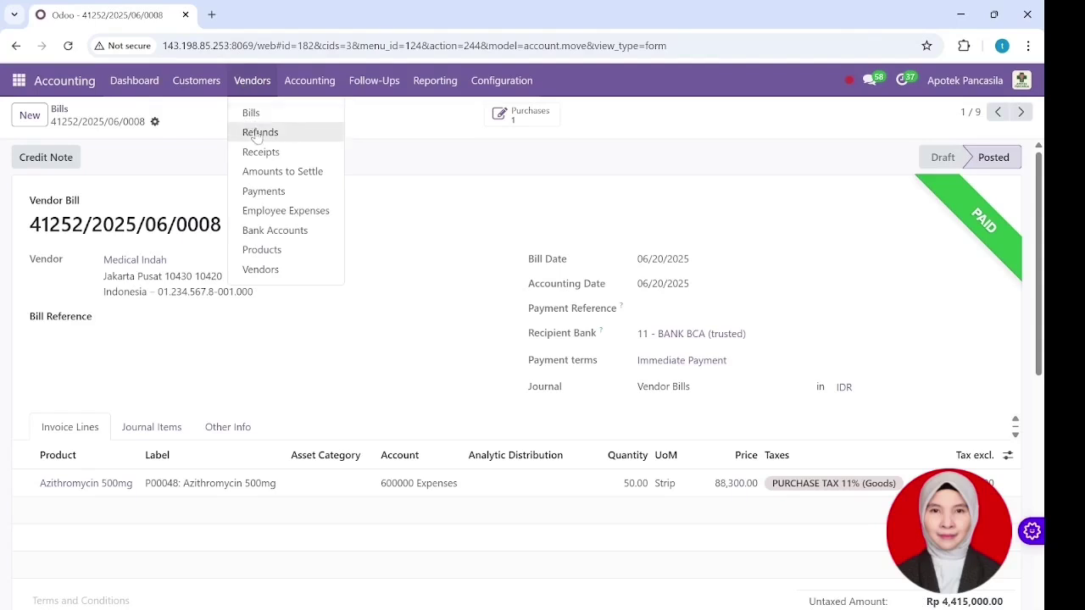
pyautogui.click(262, 192)
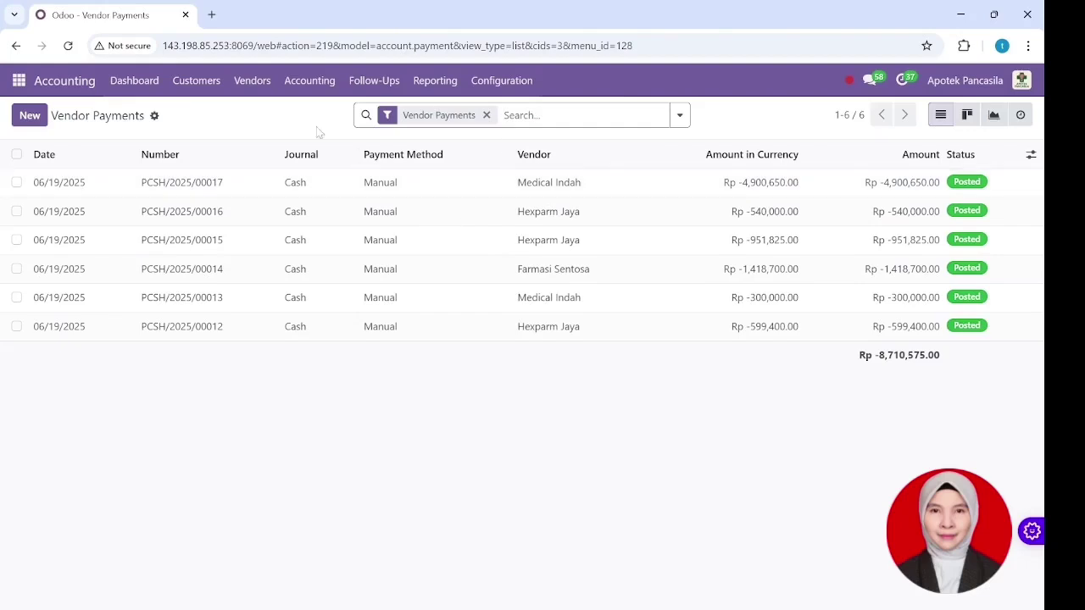
pyautogui.click(265, 91)
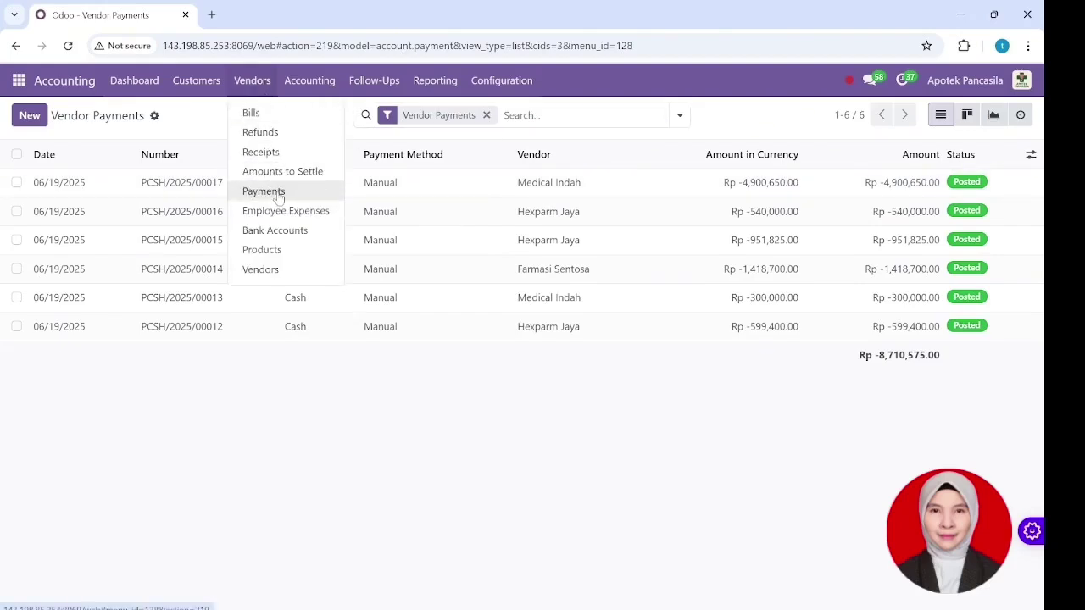
pyautogui.click(279, 115)
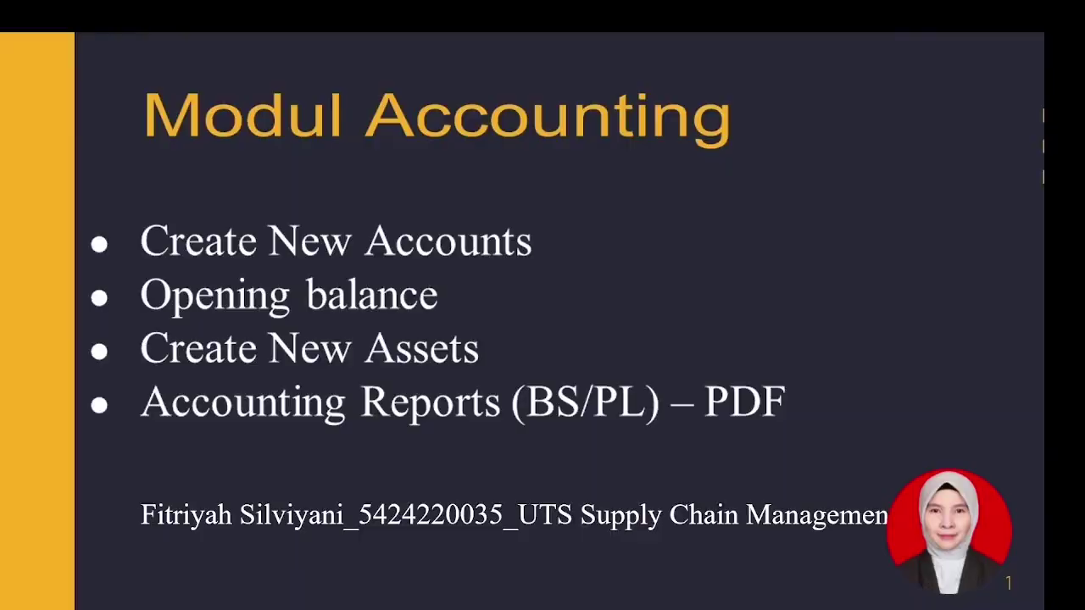
# - Show the O2C business process and scenario slides, and switch to the Odoo Accounting dashboard in Chrome
pyautogui.press('Right')
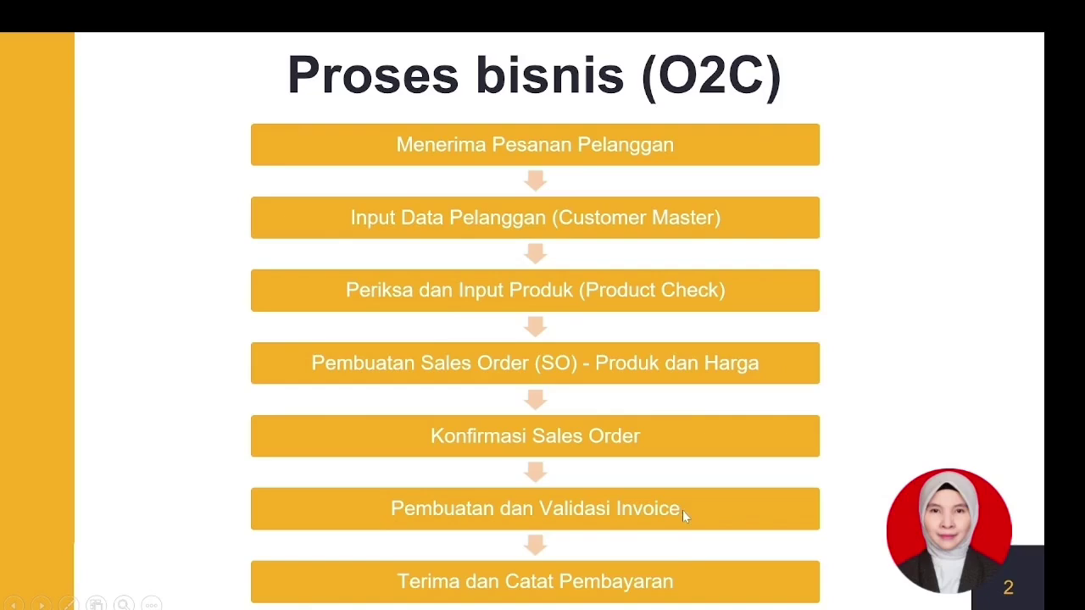
pyautogui.click(720, 561)
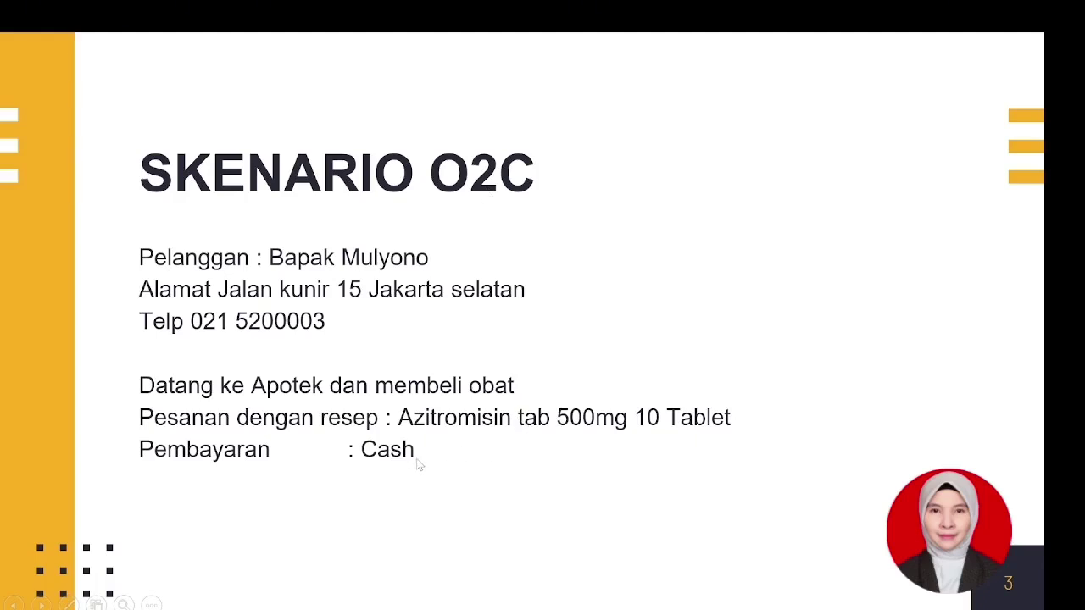
pyautogui.hotkey('alt', 'Tab')
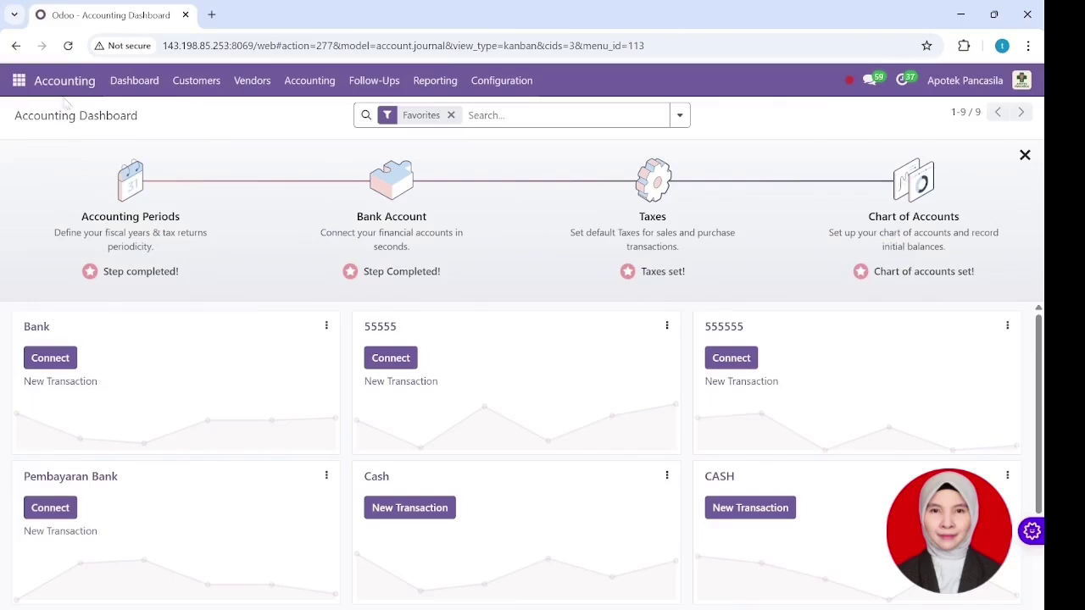
# - Open the topmost draft in the customer invoices list and set its invoice date to 06/20/2025
pyautogui.click(197, 81)
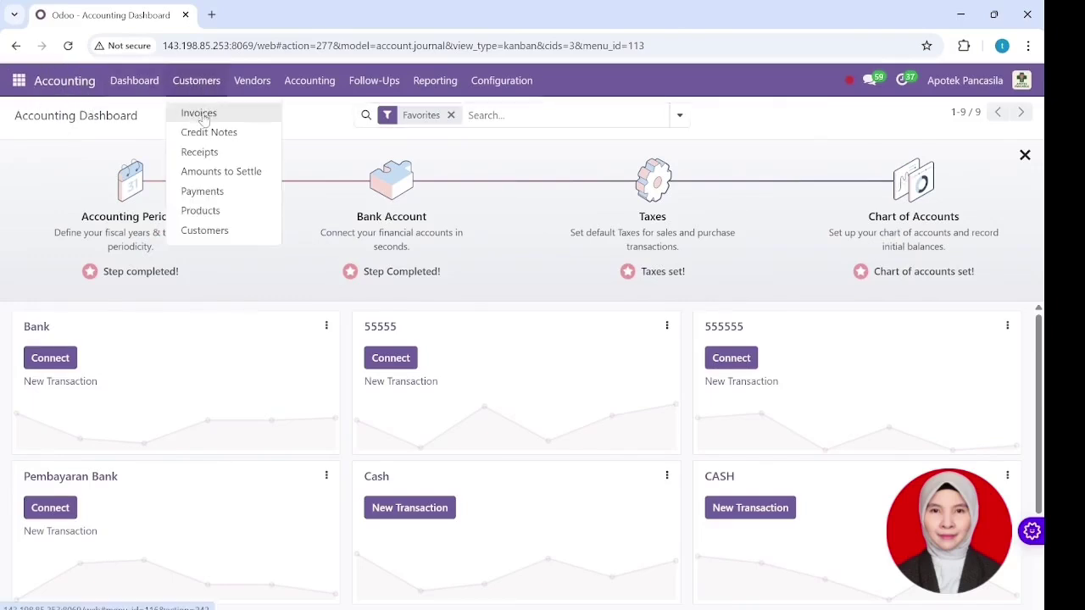
pyautogui.click(203, 119)
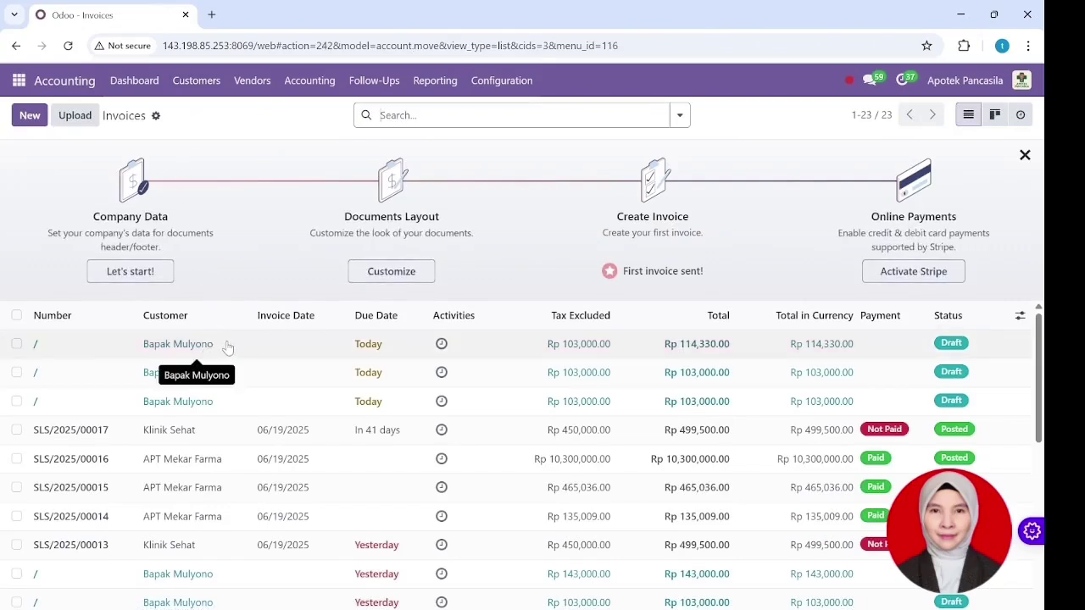
pyautogui.click(83, 345)
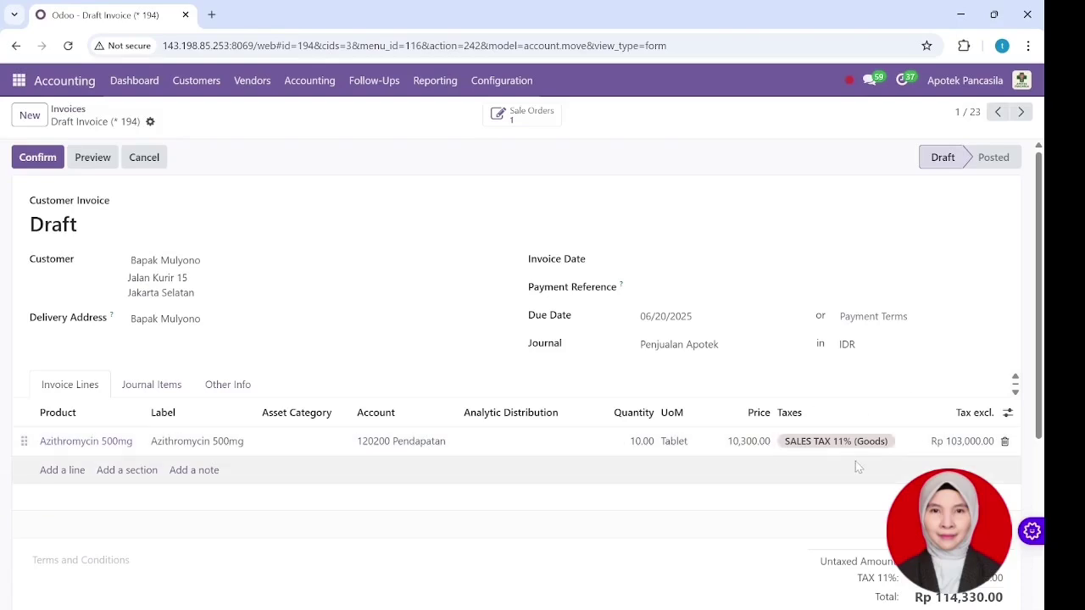
pyautogui.click(659, 263)
pyautogui.click(902, 436)
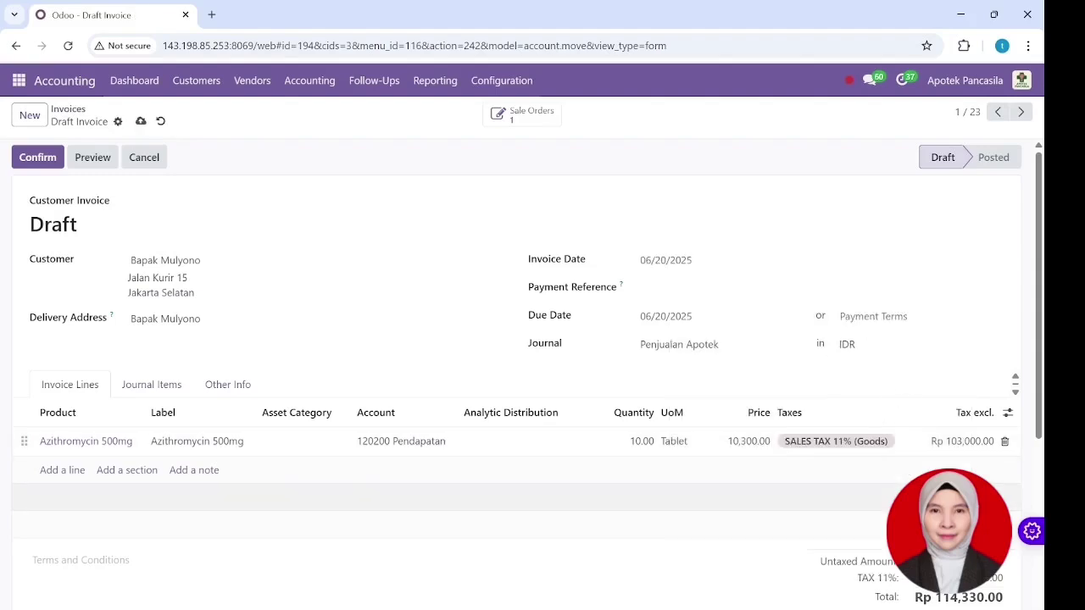
# - Review the Azithromycin invoice's tax, totals and message history, and confirm the invoice
pyautogui.moveTo(1038, 421); pyautogui.dragTo(1044, 566)
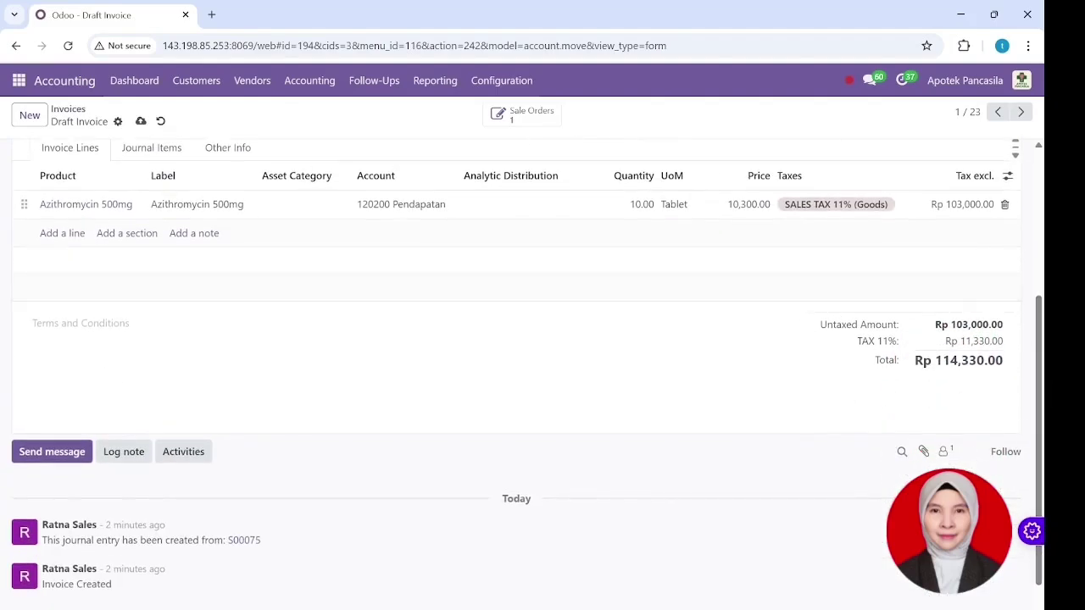
pyautogui.moveTo(1035, 348); pyautogui.dragTo(1013, 193)
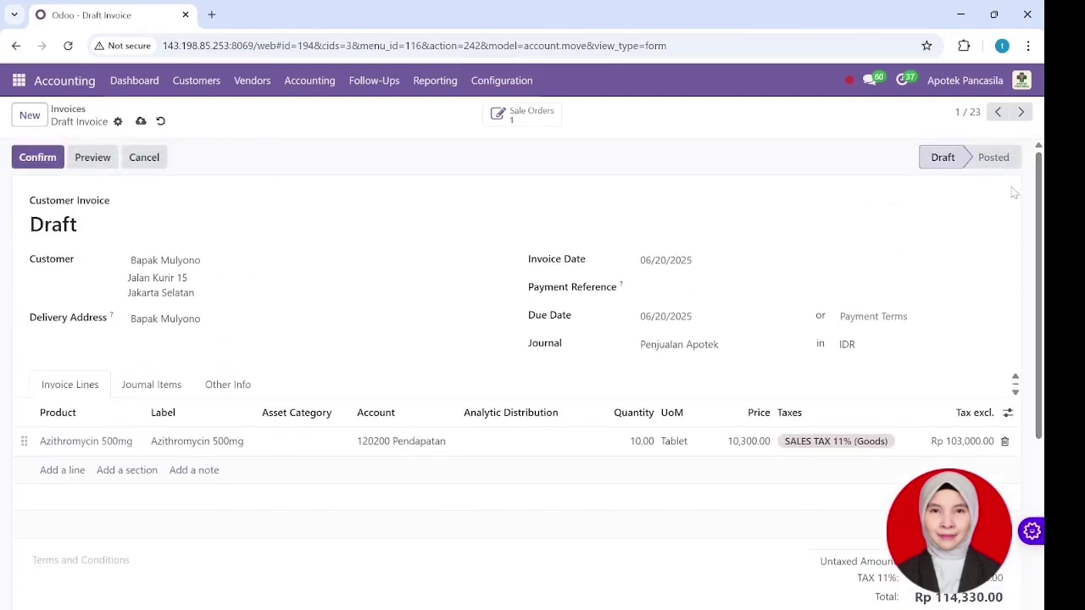
pyautogui.click(56, 161)
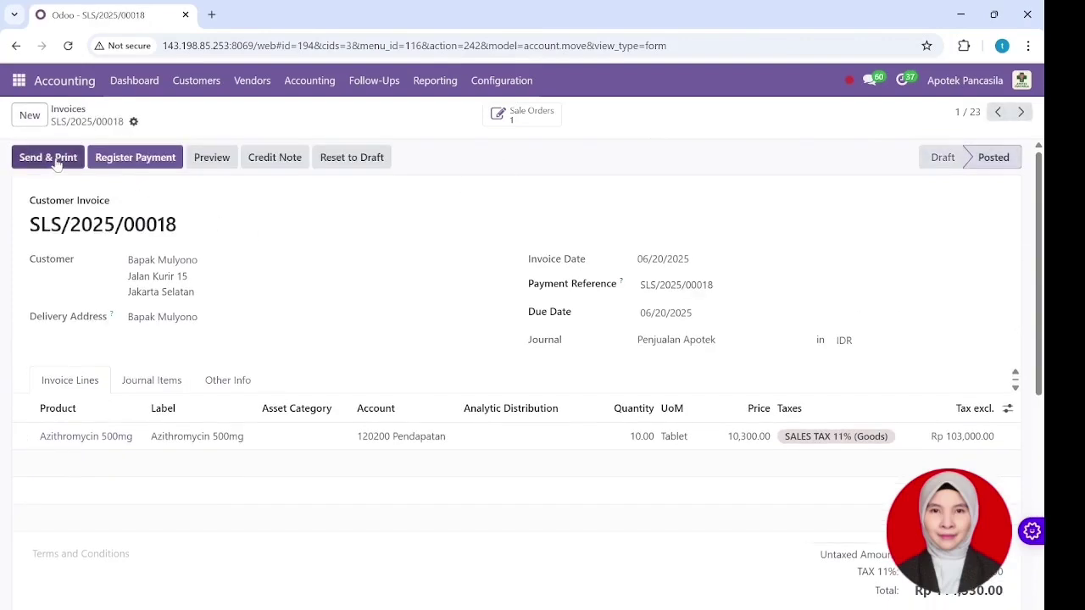
# - Register the invoice's full payment through the Cash journal with the Manual method, and open the customer payments list
pyautogui.click(133, 160)
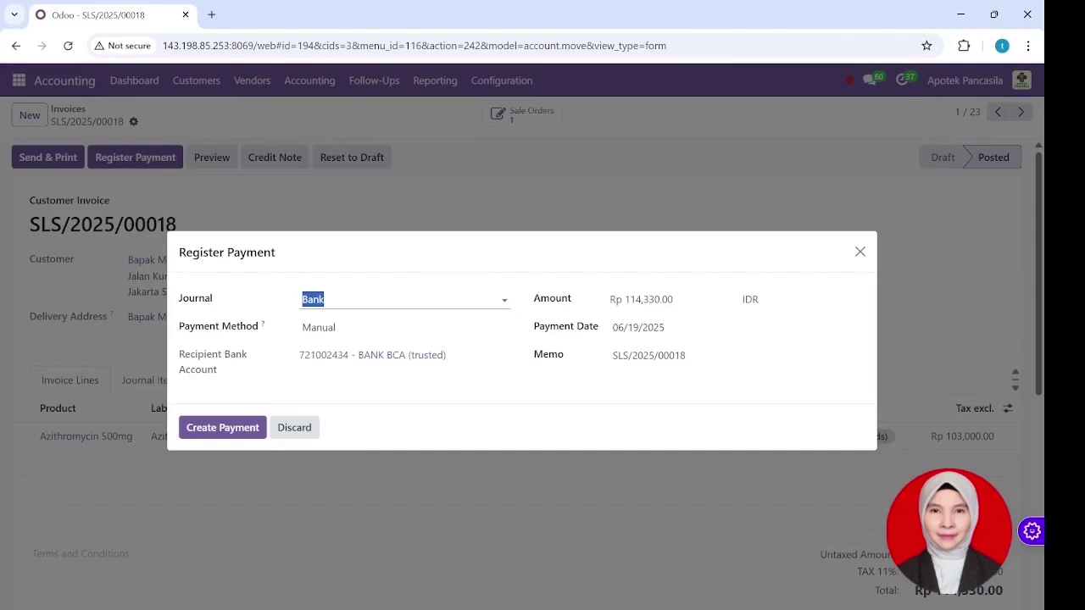
pyautogui.click(398, 299)
pyautogui.press('BackSpace')
pyautogui.press('BackSpace')
pyautogui.press('BackSpace')
pyautogui.press('BackSpace')
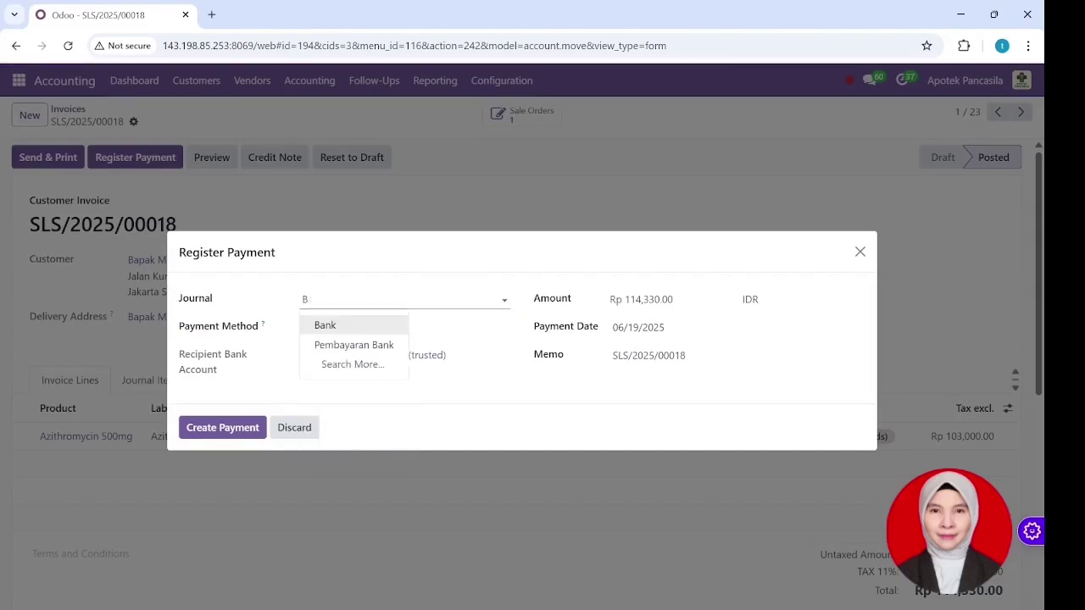
pyautogui.write('ca')
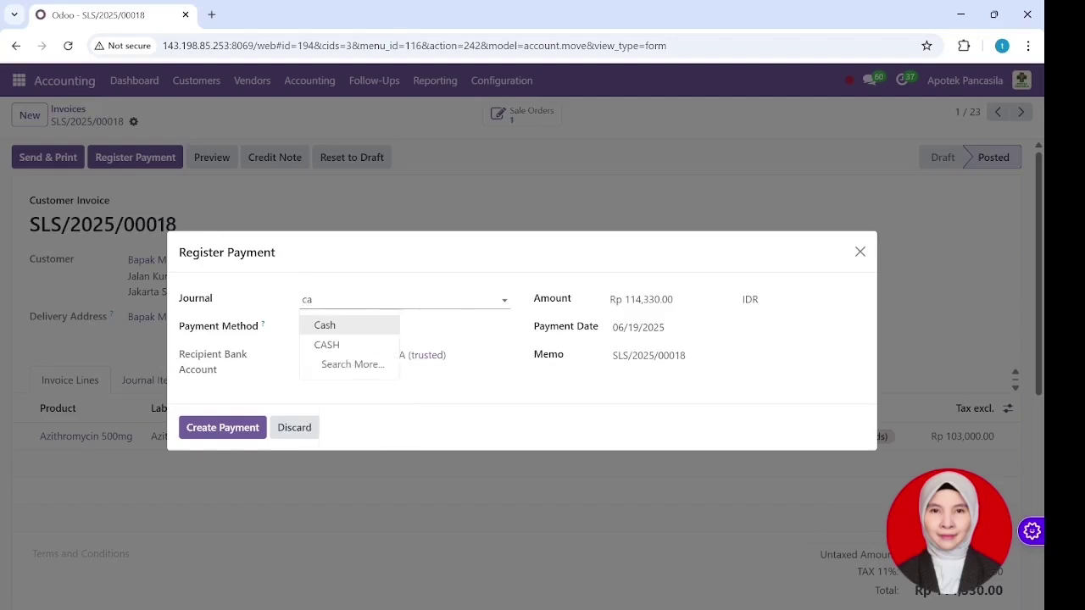
pyautogui.click(373, 329)
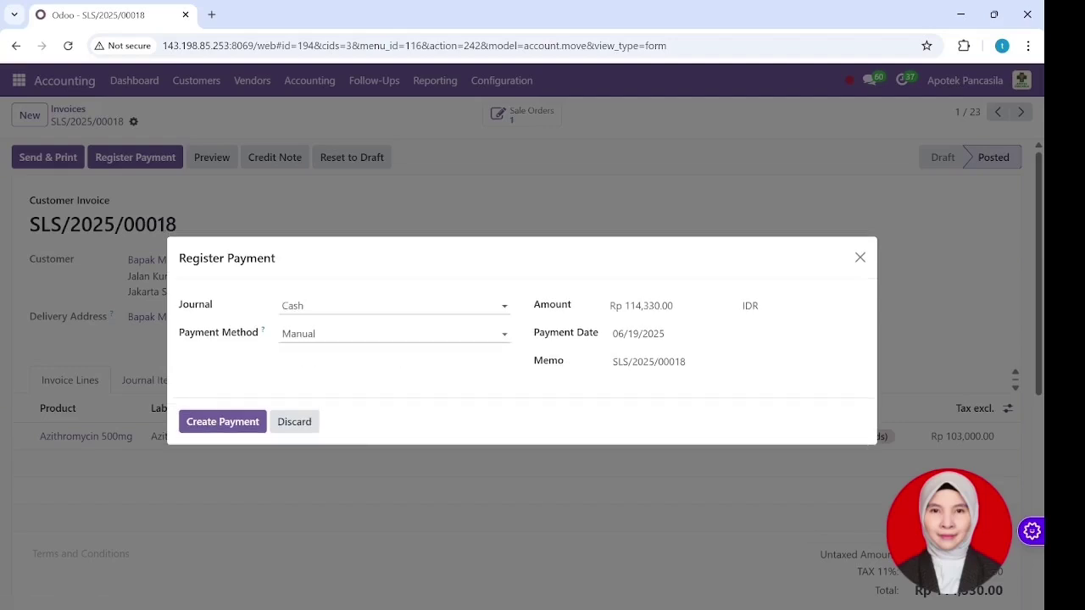
pyautogui.click(219, 422)
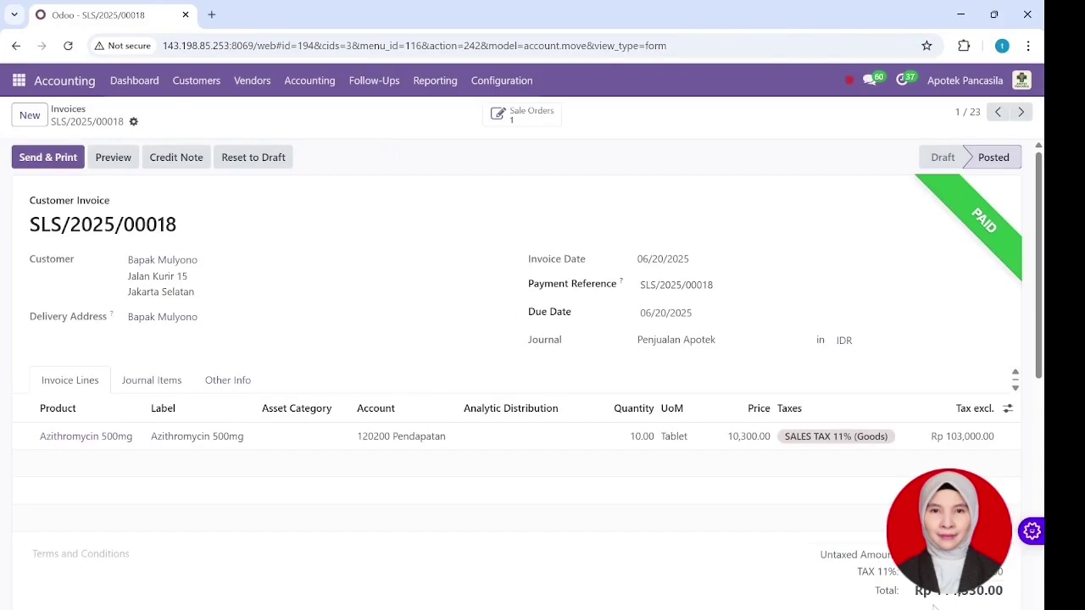
pyautogui.click(195, 92)
pyautogui.click(220, 195)
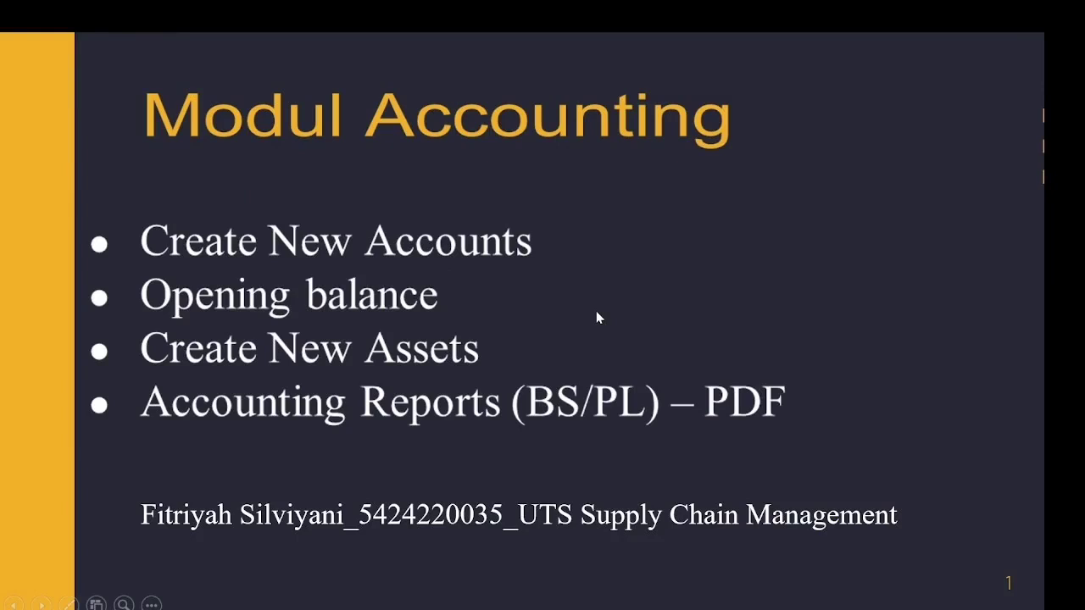
# - Show the Laporan Keuangan flow slide, end the slide show, and switch to Odoo in Chrome
pyautogui.click(645, 301)
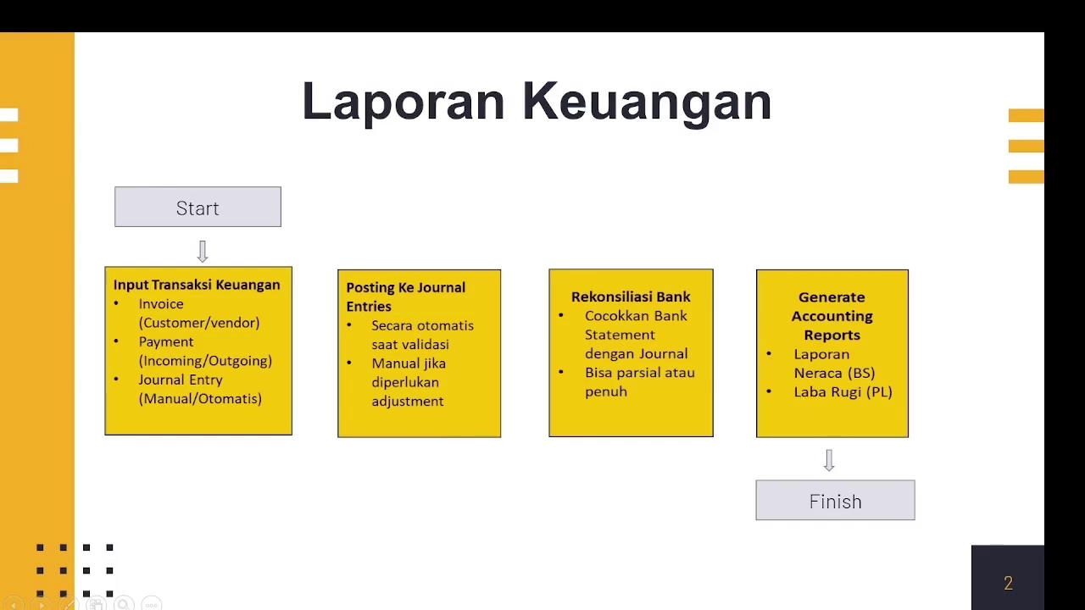
pyautogui.press('Escape')
pyautogui.moveTo(716, 609)
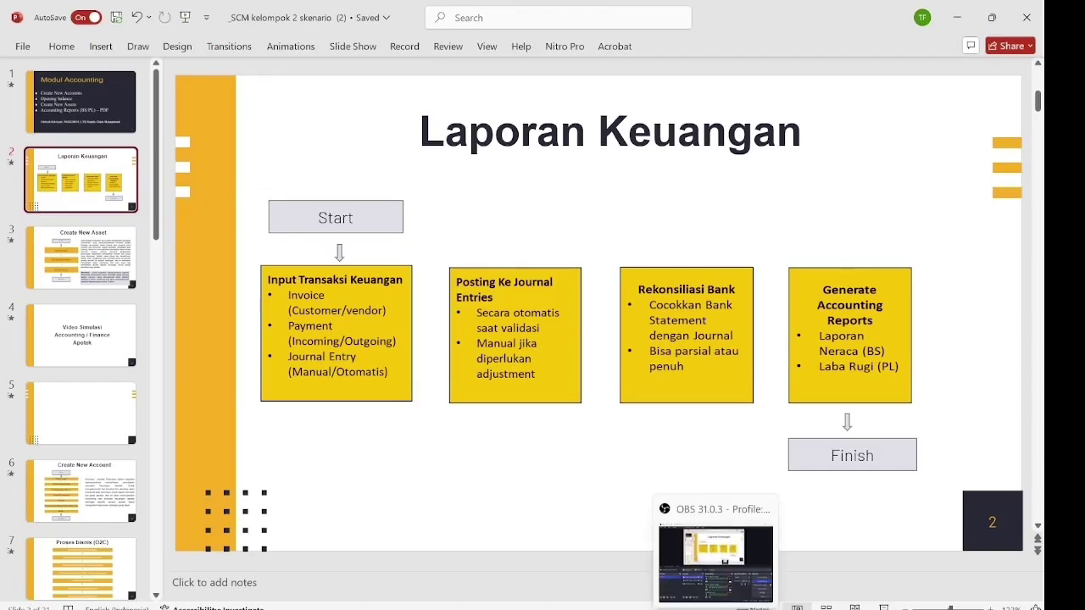
pyautogui.click(754, 559)
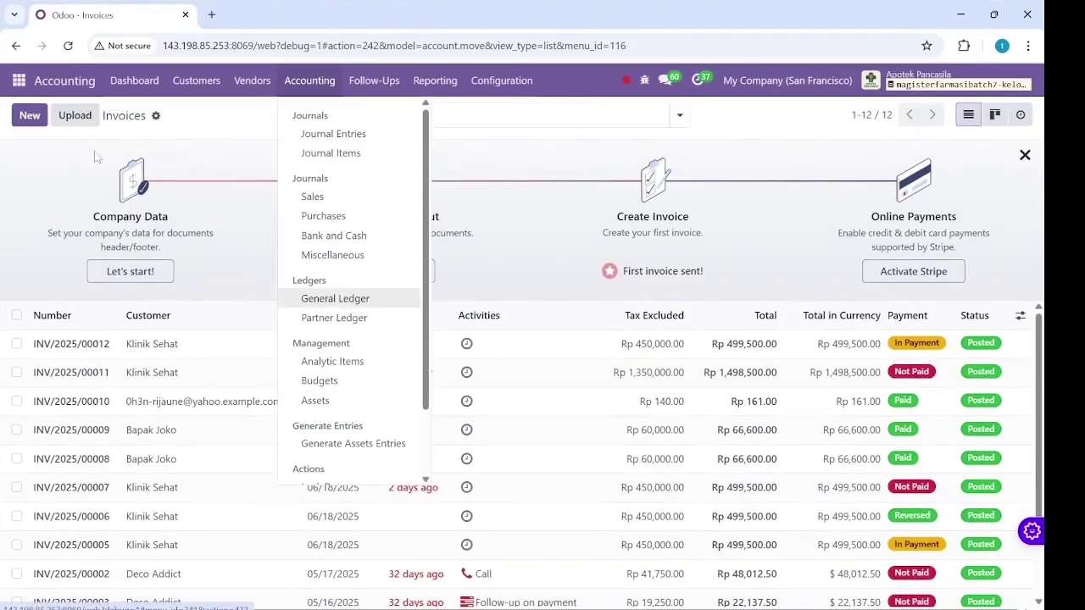
# - Open the Accounting dashboard, bring up the Balance Sheet report options, and enable the debit/credit columns
pyautogui.click(56, 85)
pyautogui.click(18, 80)
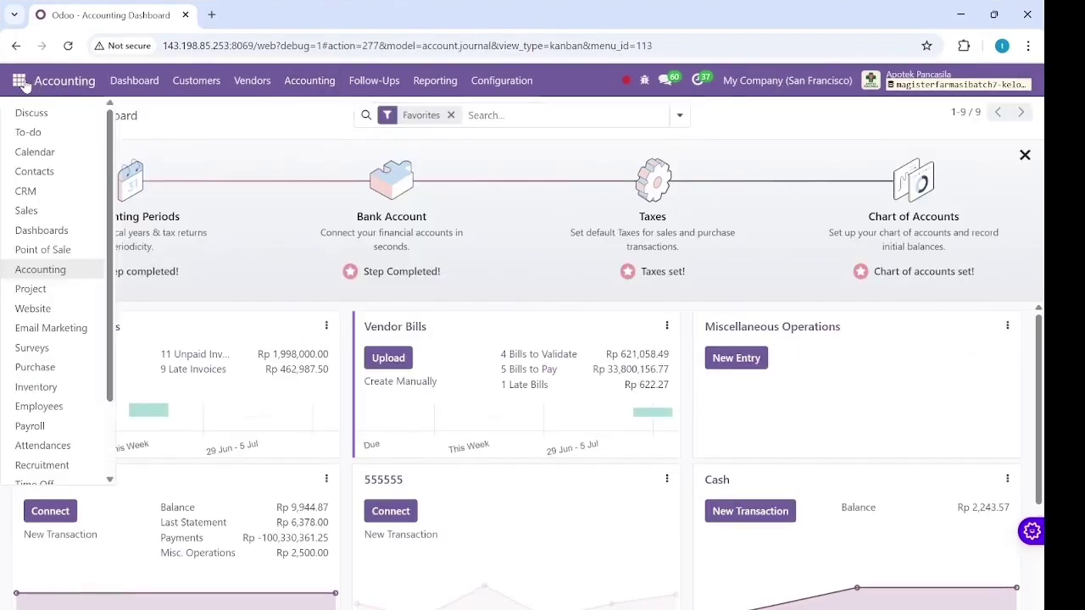
pyautogui.click(40, 269)
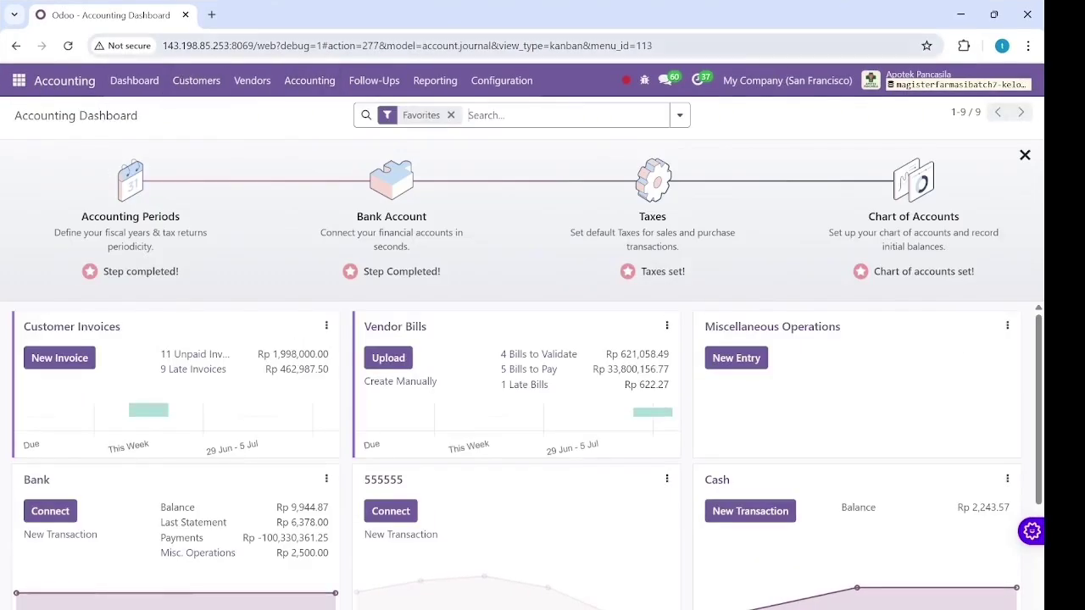
pyautogui.click(435, 85)
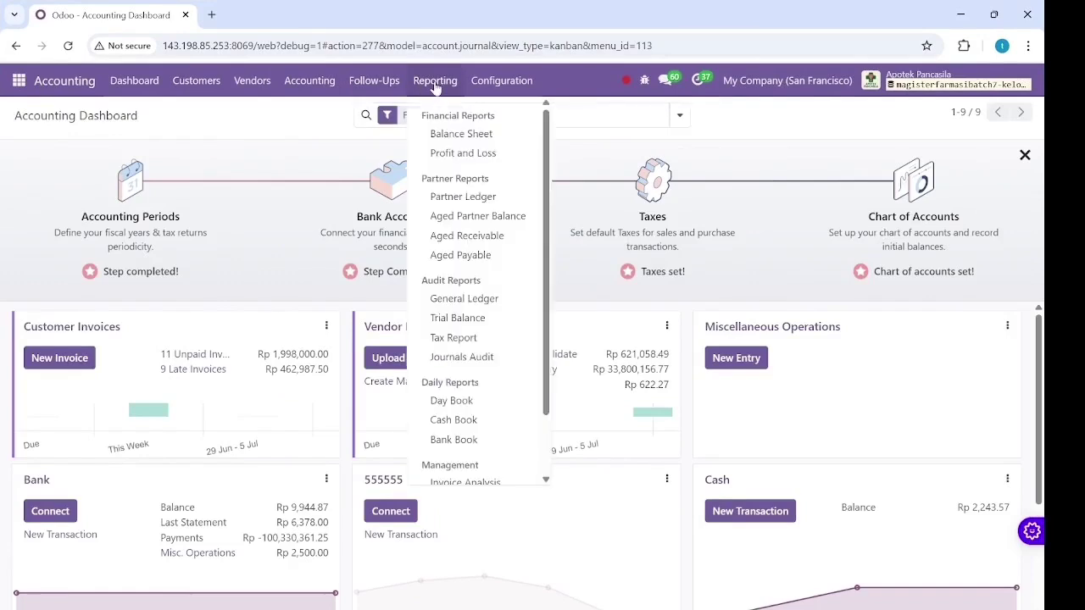
pyautogui.click(458, 134)
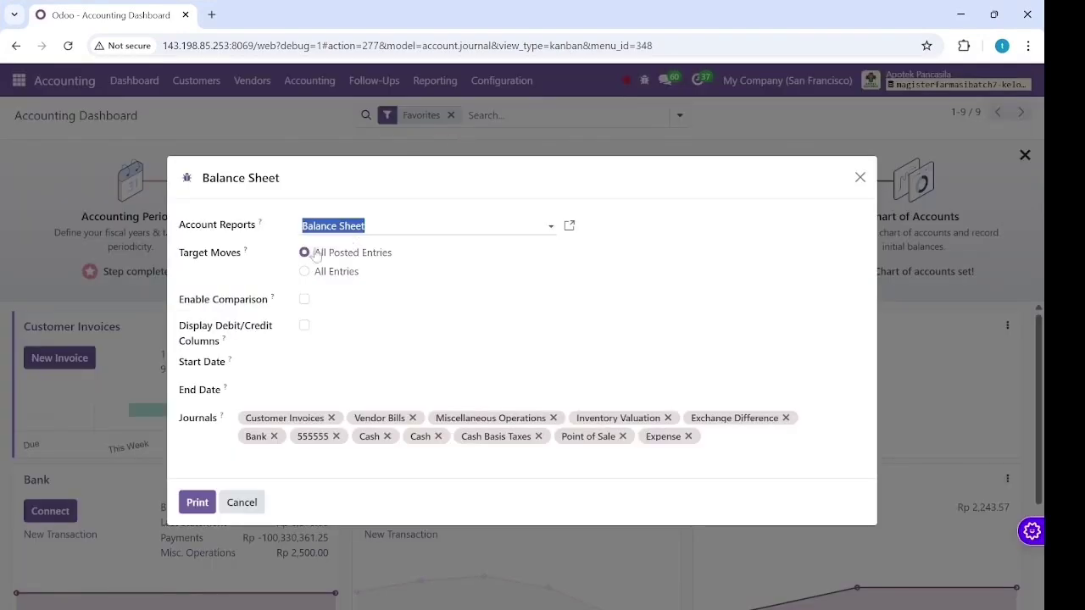
pyautogui.click(304, 327)
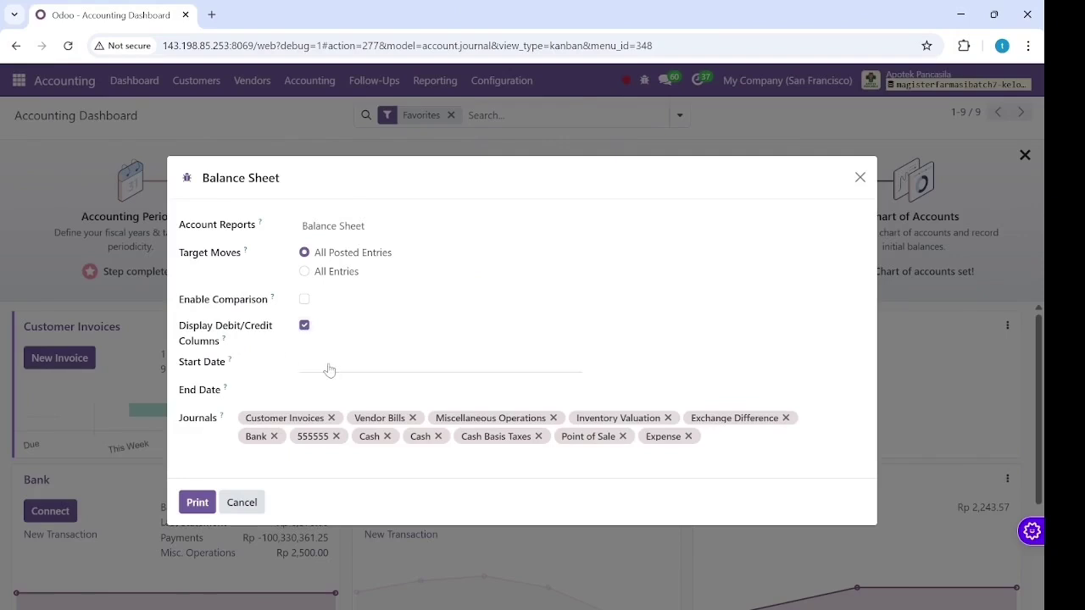
# - Set the Balance Sheet report's start date to 01/01/2025
pyautogui.click(329, 368)
pyautogui.click(613, 238)
pyautogui.click(613, 238)
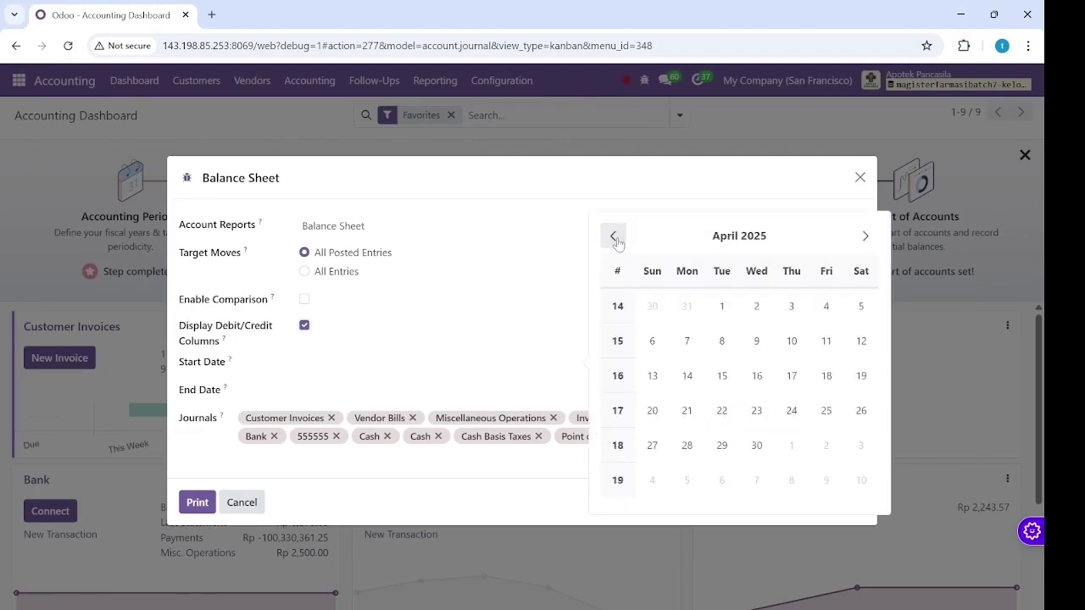
pyautogui.click(613, 237)
pyautogui.click(614, 237)
pyautogui.click(627, 238)
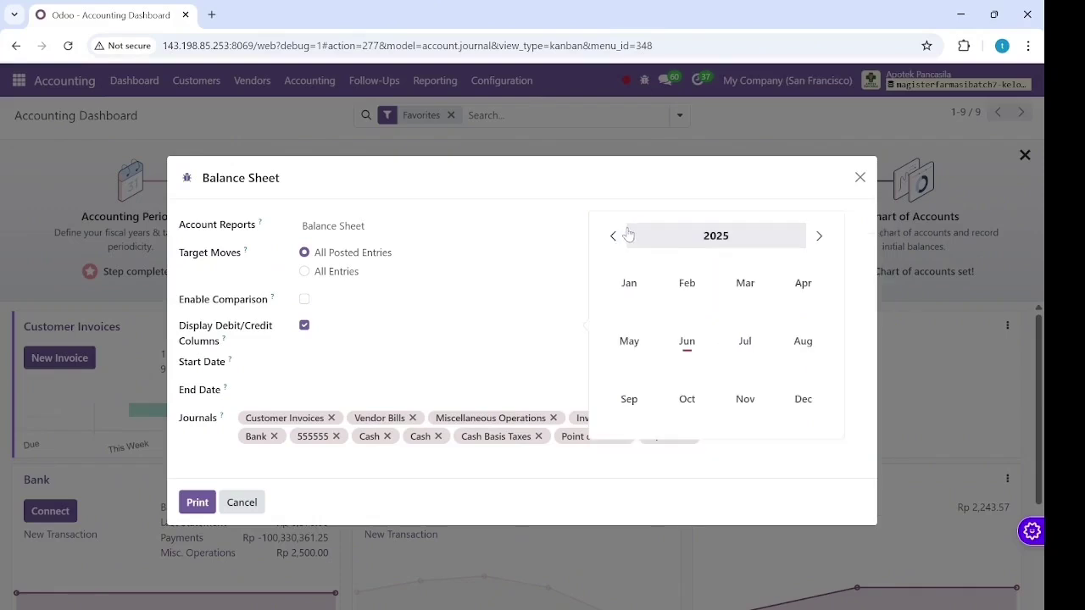
pyautogui.click(629, 290)
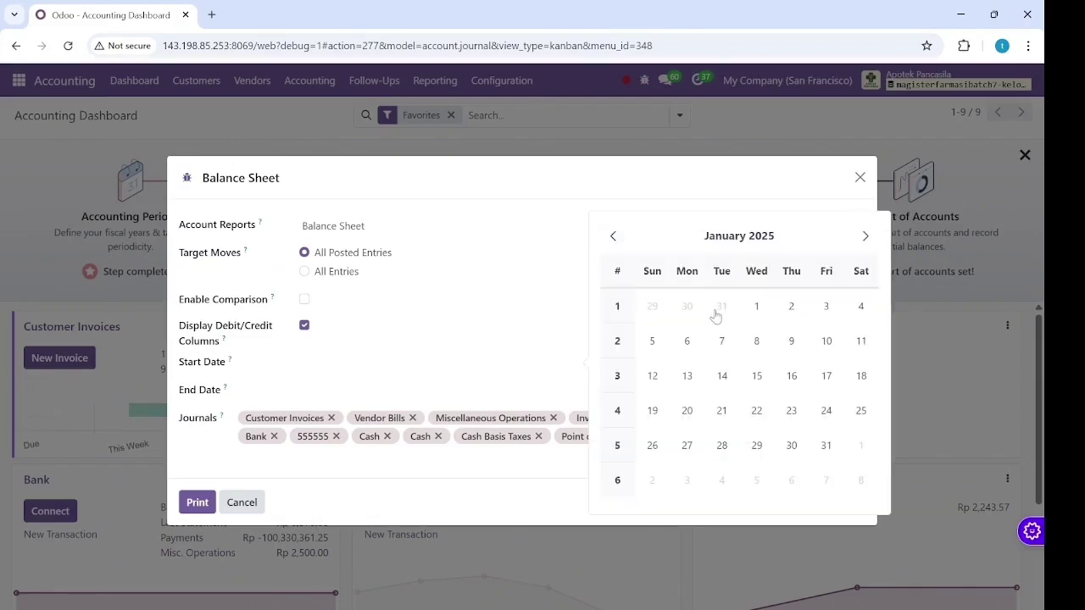
pyautogui.click(754, 312)
pyautogui.click(344, 389)
pyautogui.click(549, 102)
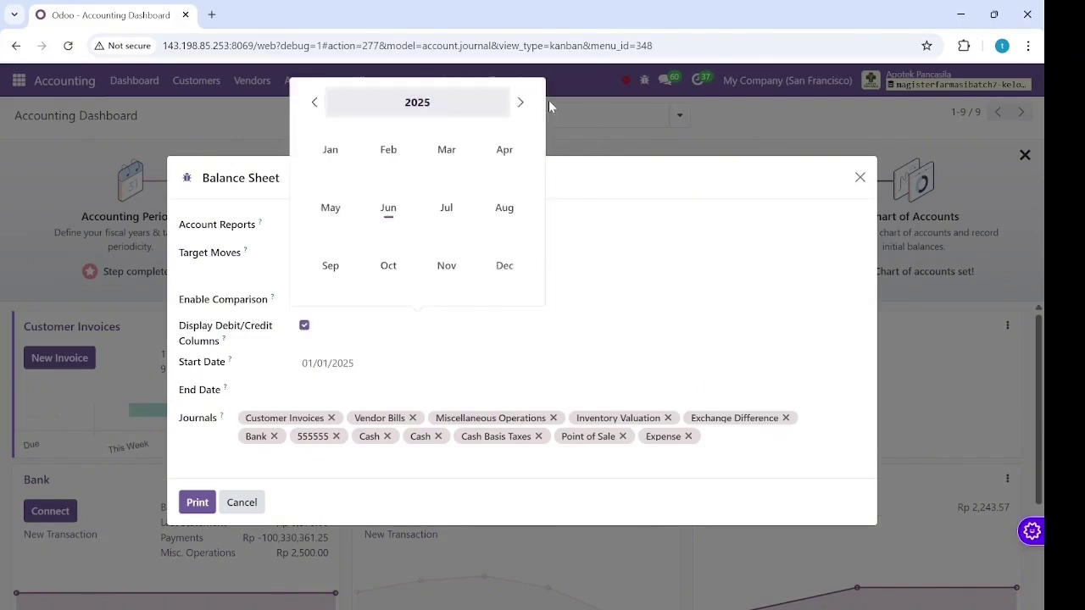
pyautogui.press('Escape')
# - Set the Balance Sheet report's end date to 12/31/2025
pyautogui.click(329, 394)
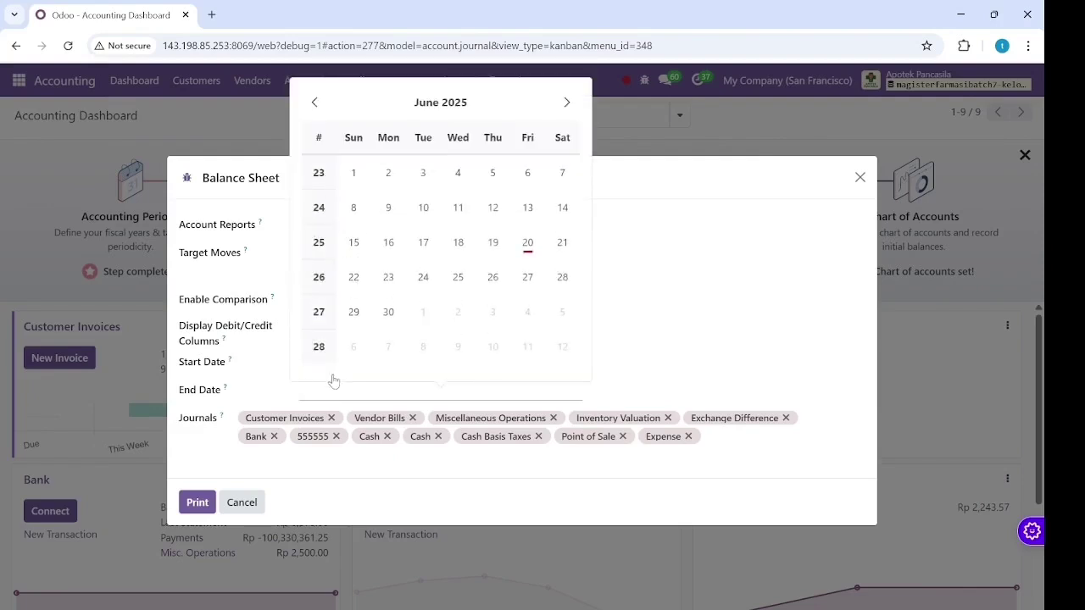
pyautogui.click(566, 103)
pyautogui.click(565, 111)
pyautogui.click(565, 111)
pyautogui.click(564, 111)
pyautogui.click(565, 111)
pyautogui.click(564, 111)
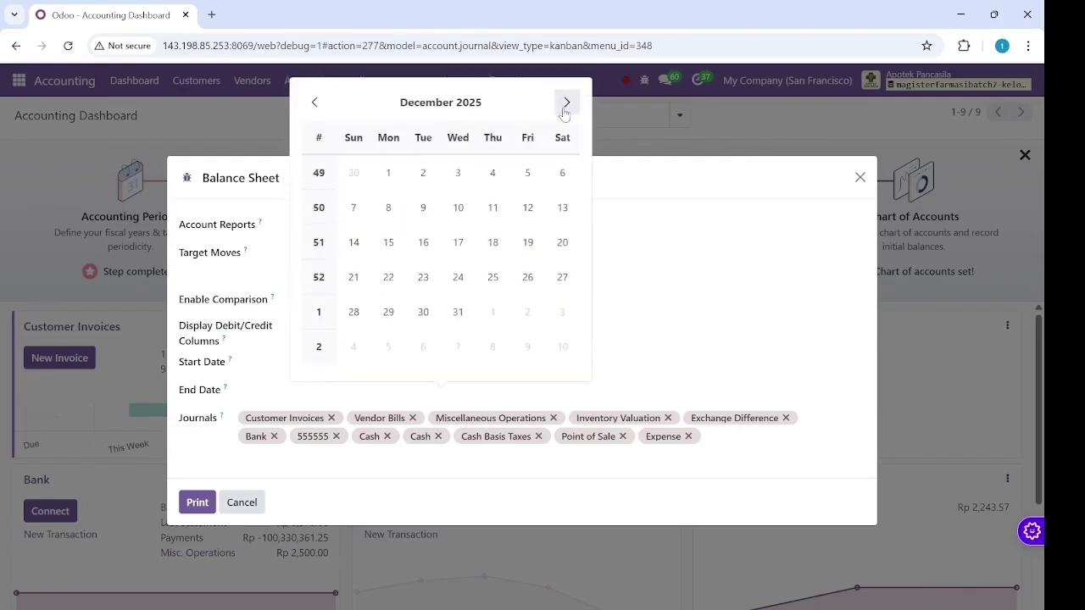
pyautogui.click(458, 323)
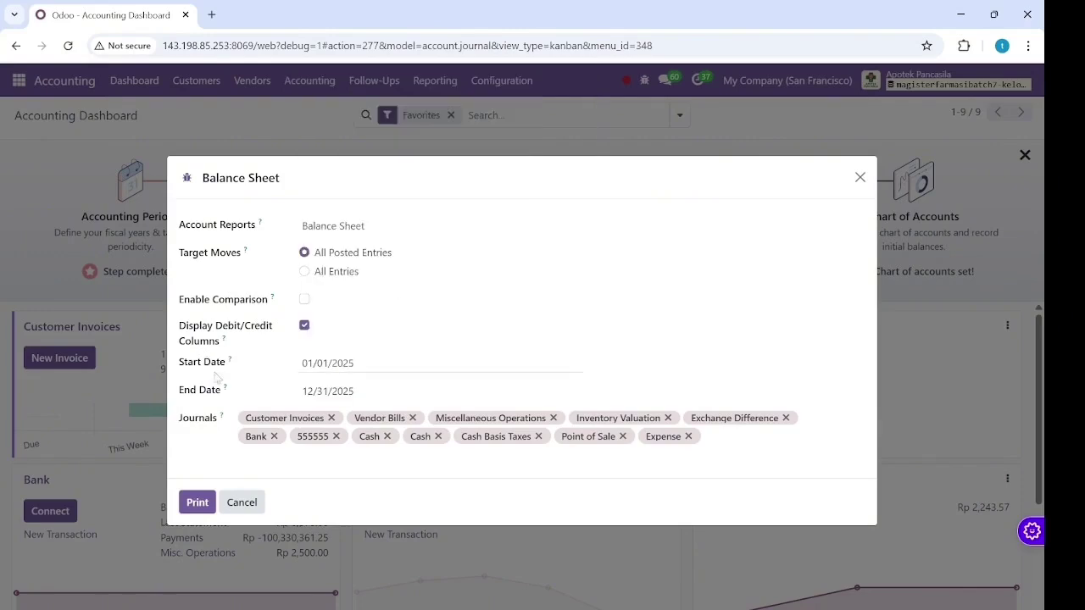
# - Print the Balance Sheet, keep and review the downloaded PDF, and dismiss the report options
pyautogui.click(198, 503)
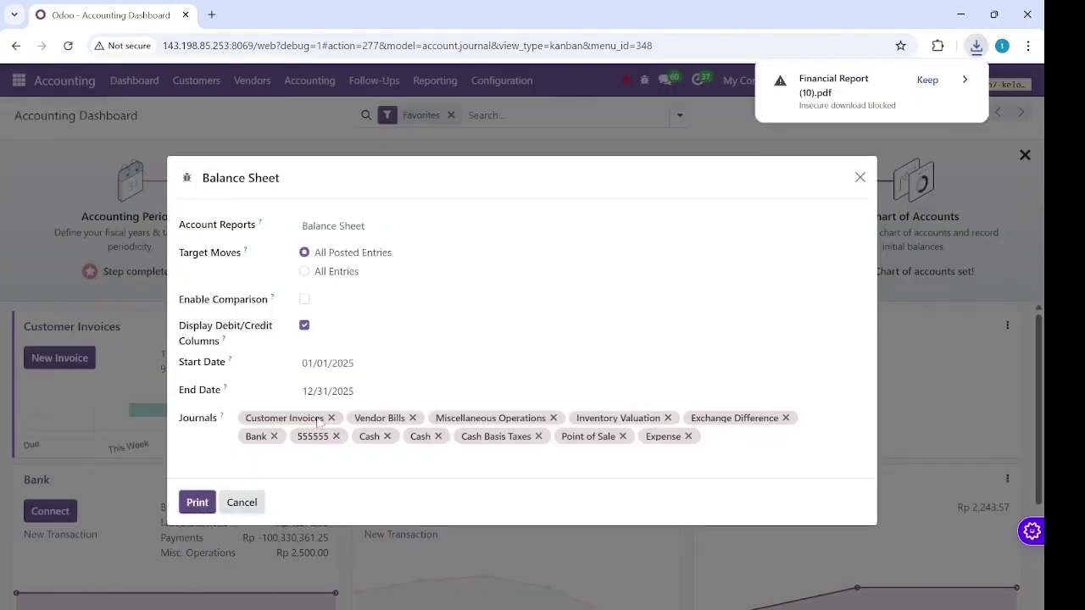
pyautogui.click(927, 80)
pyautogui.click(867, 82)
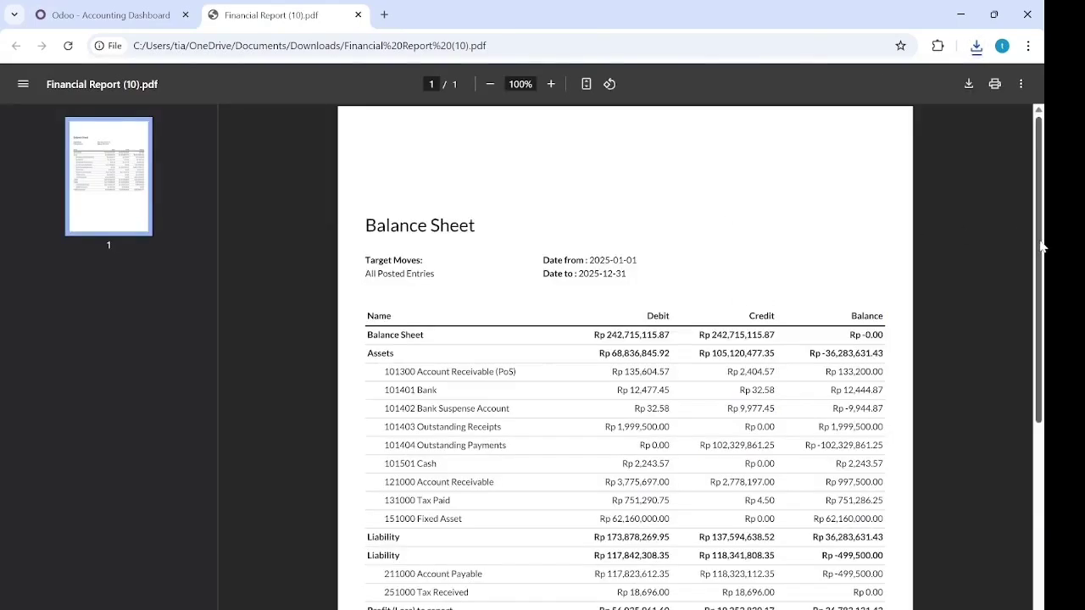
pyautogui.moveTo(1040, 245); pyautogui.dragTo(937, 170)
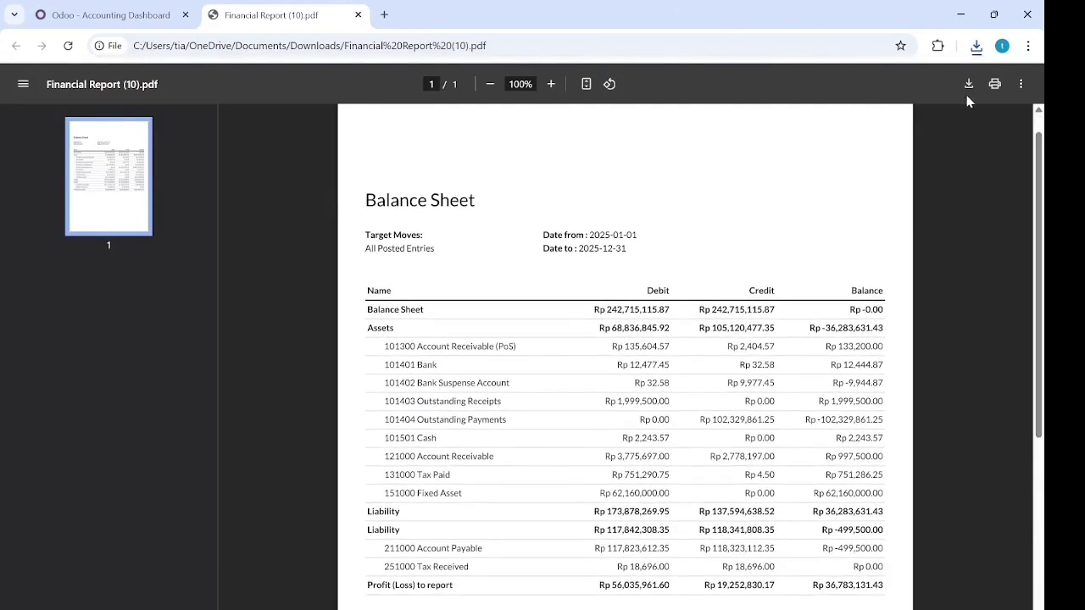
pyautogui.click(111, 17)
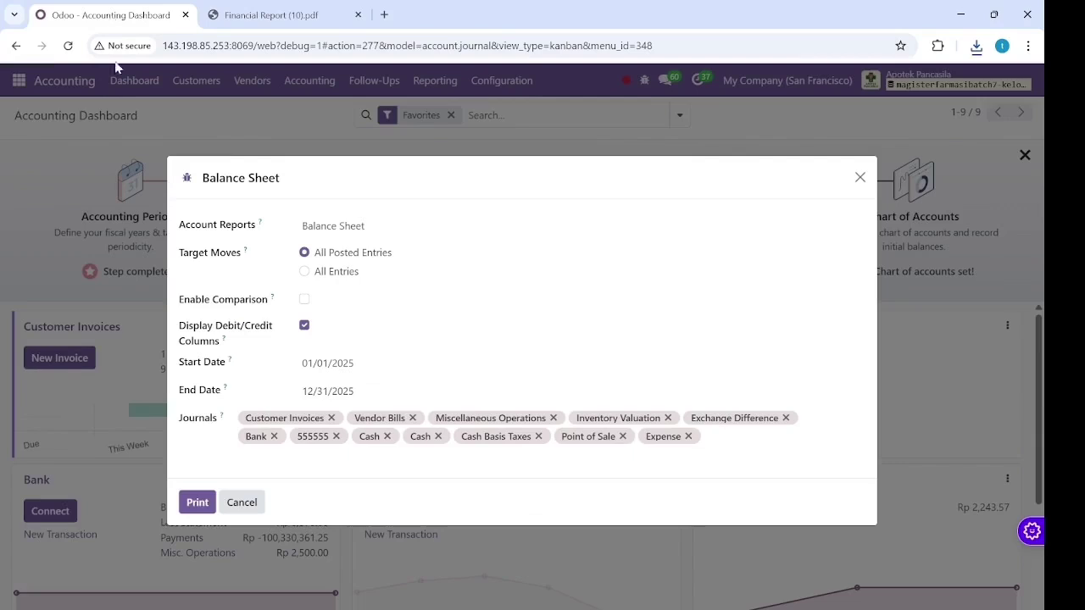
pyautogui.click(244, 502)
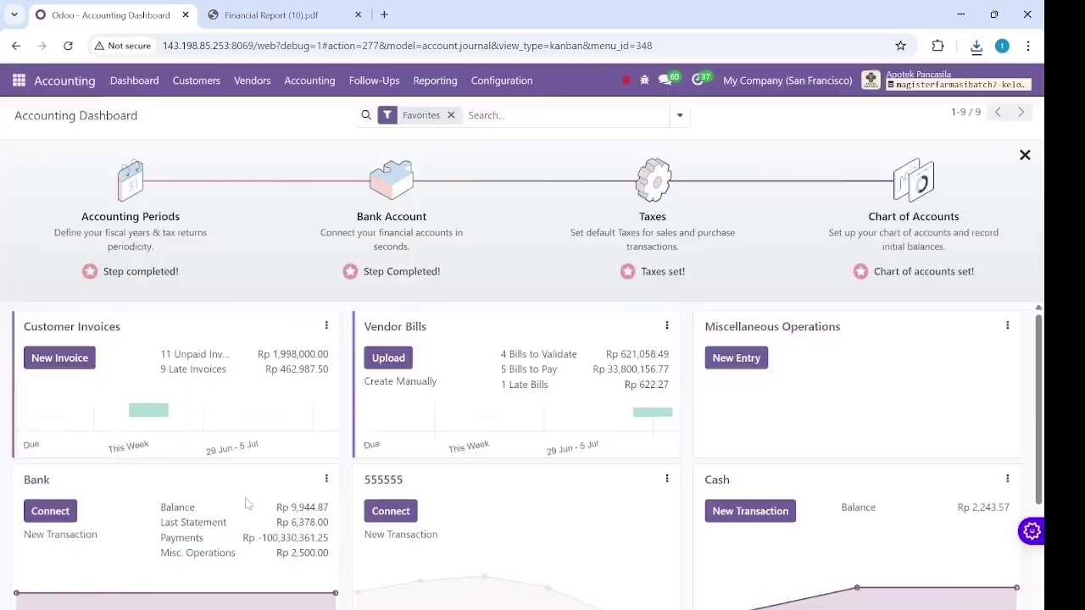
# - Open the Profit and Loss report options and enable the debit/credit columns
pyautogui.click(435, 80)
pyautogui.click(462, 154)
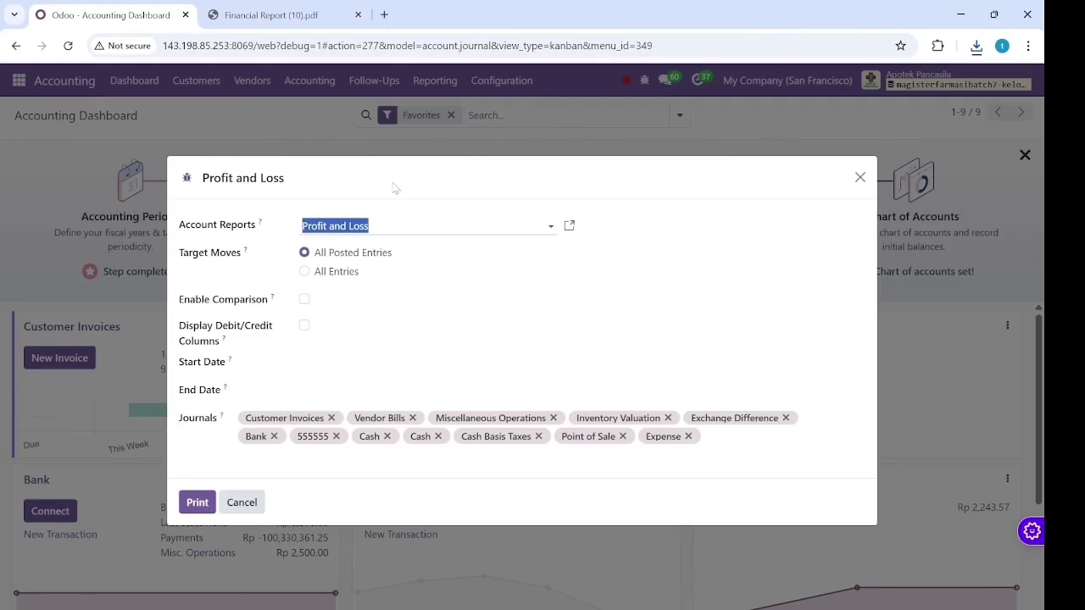
pyautogui.click(304, 326)
# - Set the Profit and Loss report's start date to 01/01/2025
pyautogui.click(330, 362)
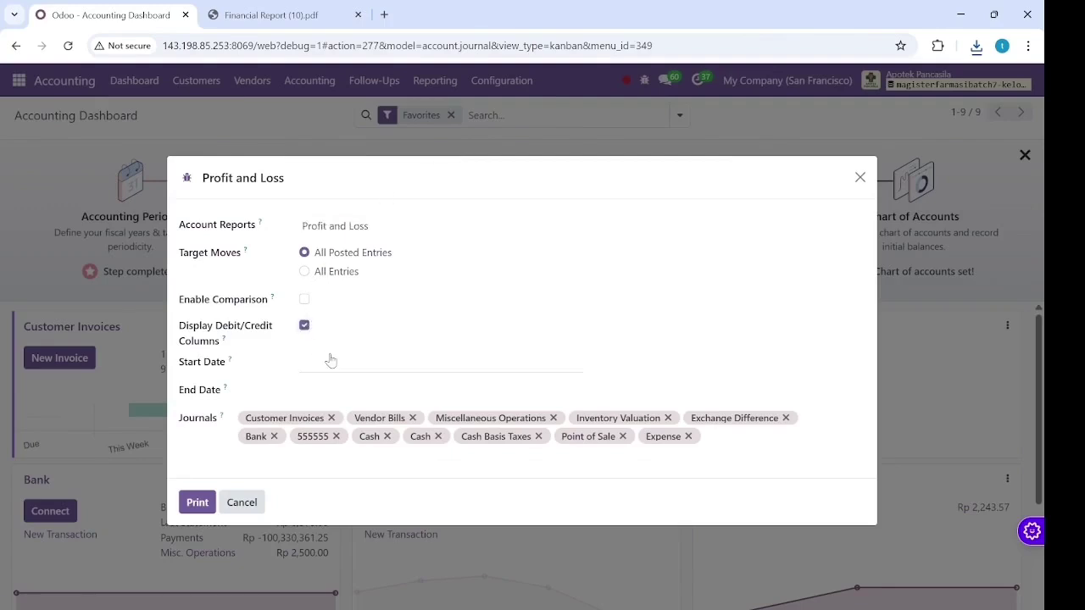
pyautogui.click(619, 245)
pyautogui.click(619, 245)
pyautogui.click(619, 245)
pyautogui.click(620, 245)
pyautogui.click(619, 245)
pyautogui.click(756, 306)
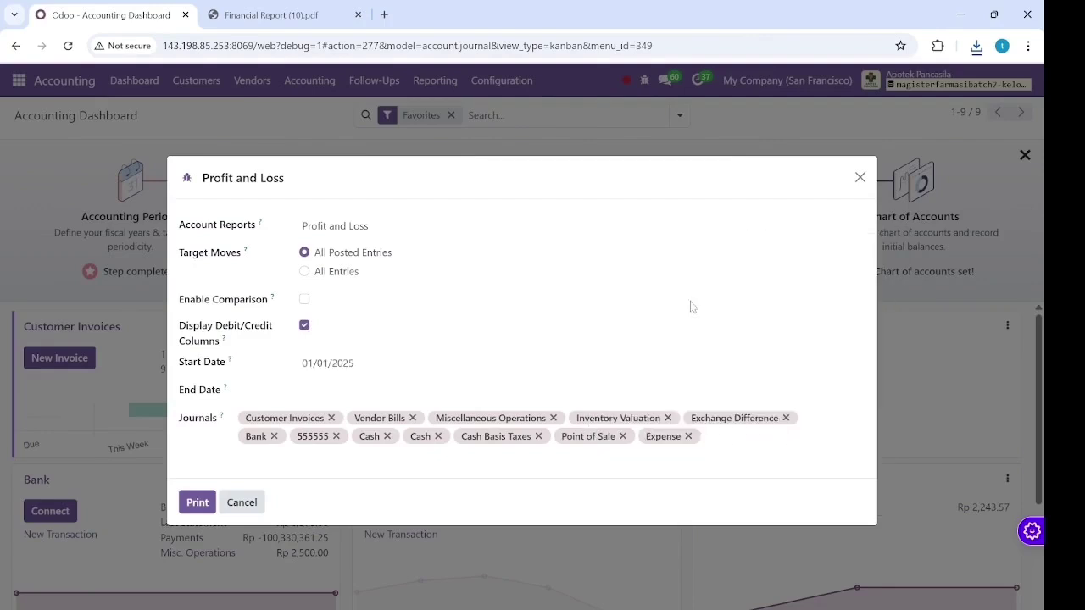
# - Set the Profit and Loss report's end date to 12/31/2025
pyautogui.click(343, 396)
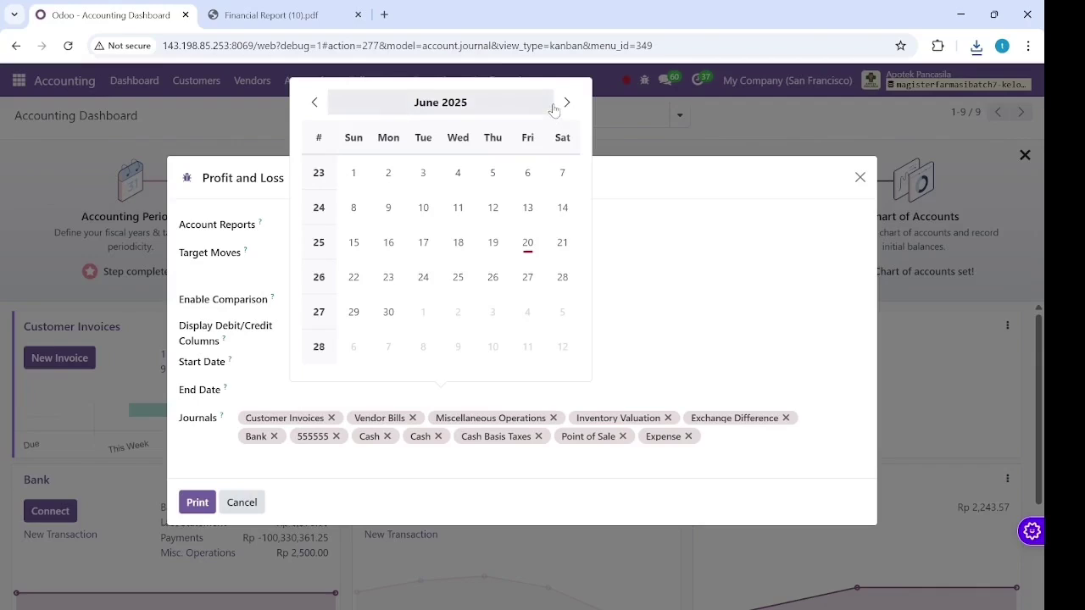
pyautogui.click(526, 103)
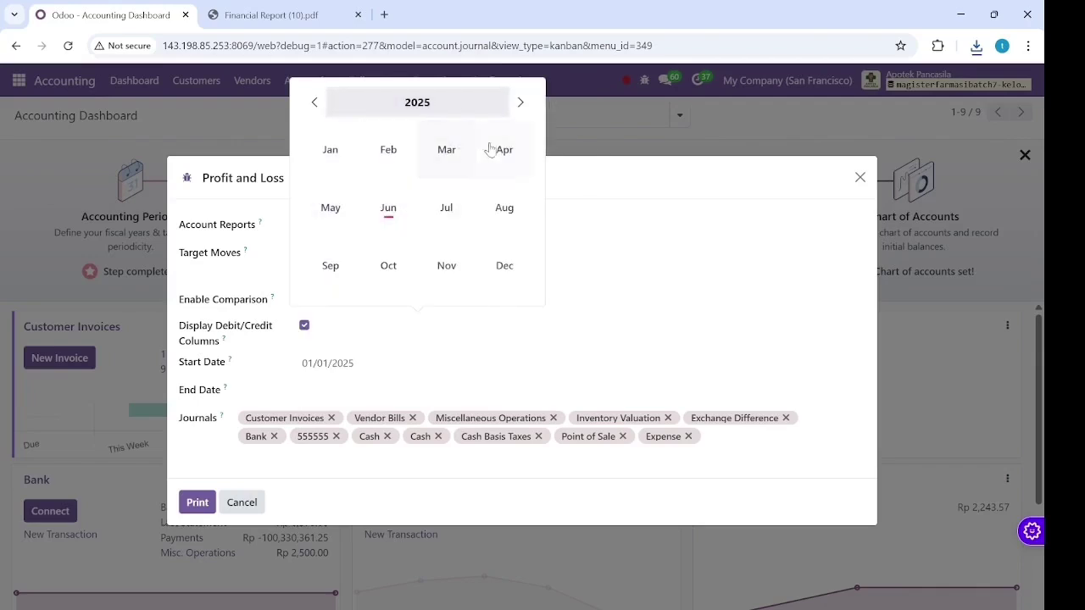
pyautogui.click(337, 169)
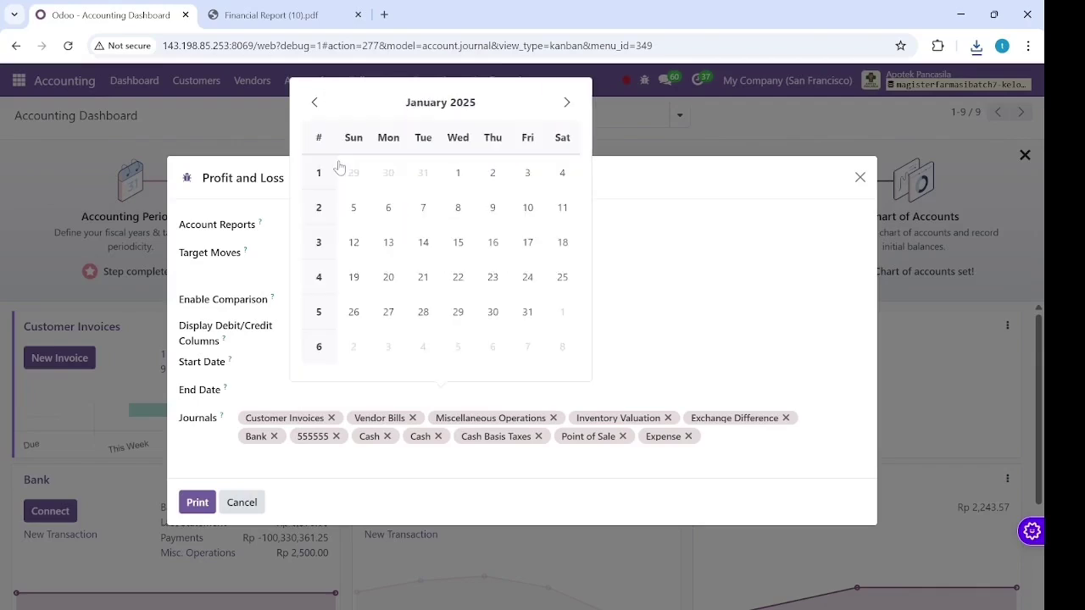
pyautogui.click(527, 102)
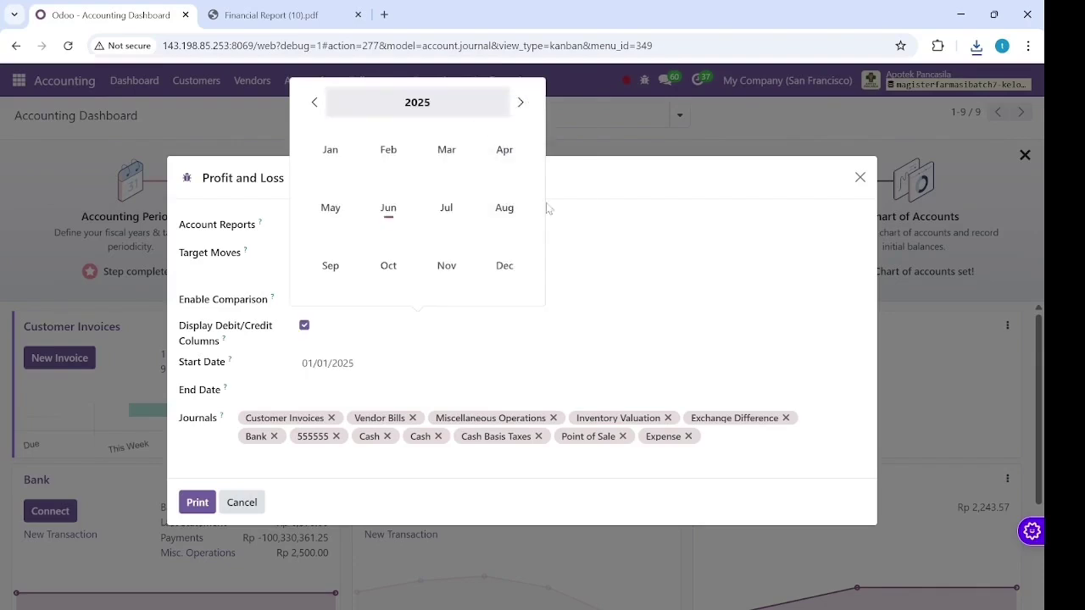
pyautogui.click(506, 266)
pyautogui.click(464, 312)
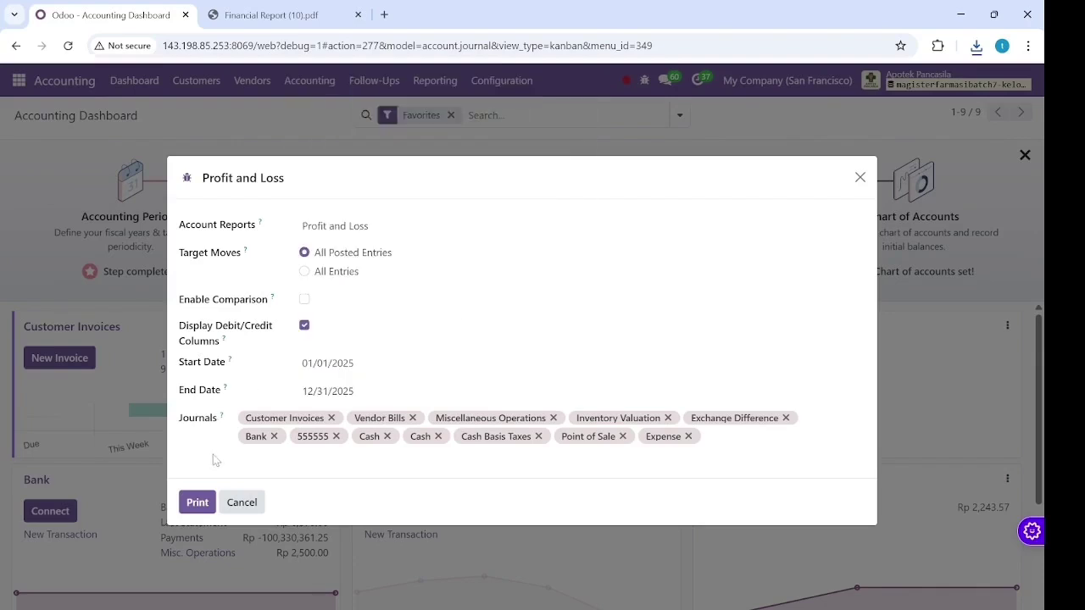
# - Print the Profit and Loss report, keep the download, and open the resulting PDF
pyautogui.click(198, 501)
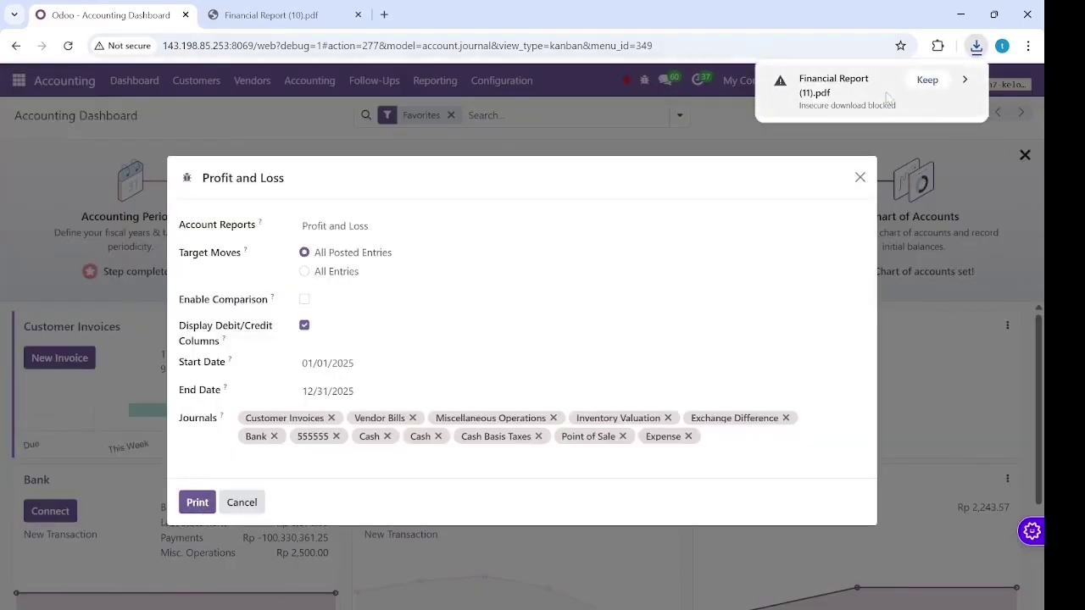
pyautogui.click(927, 81)
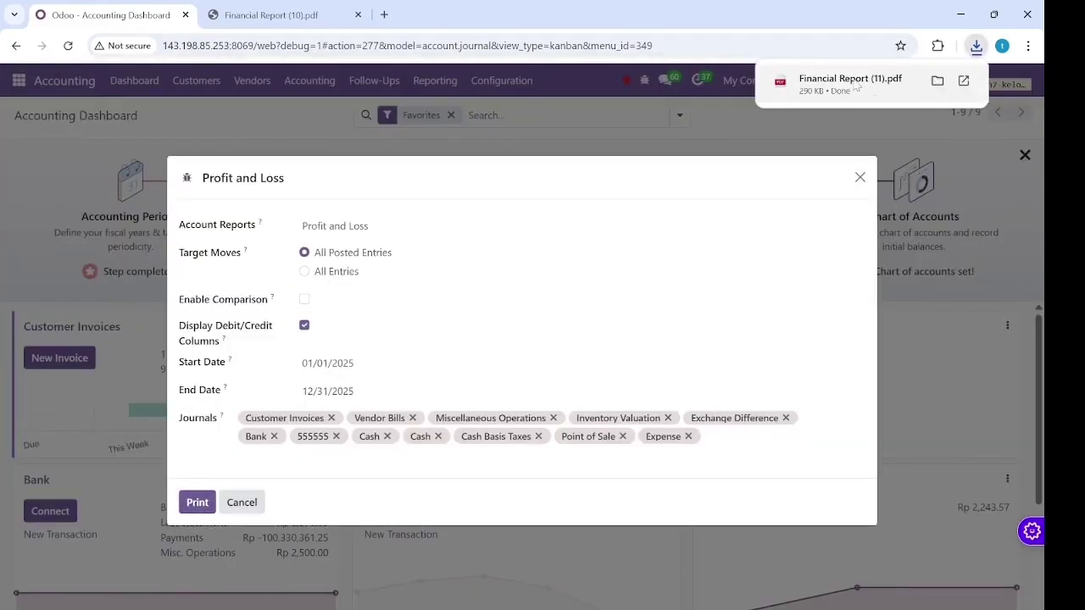
pyautogui.click(854, 85)
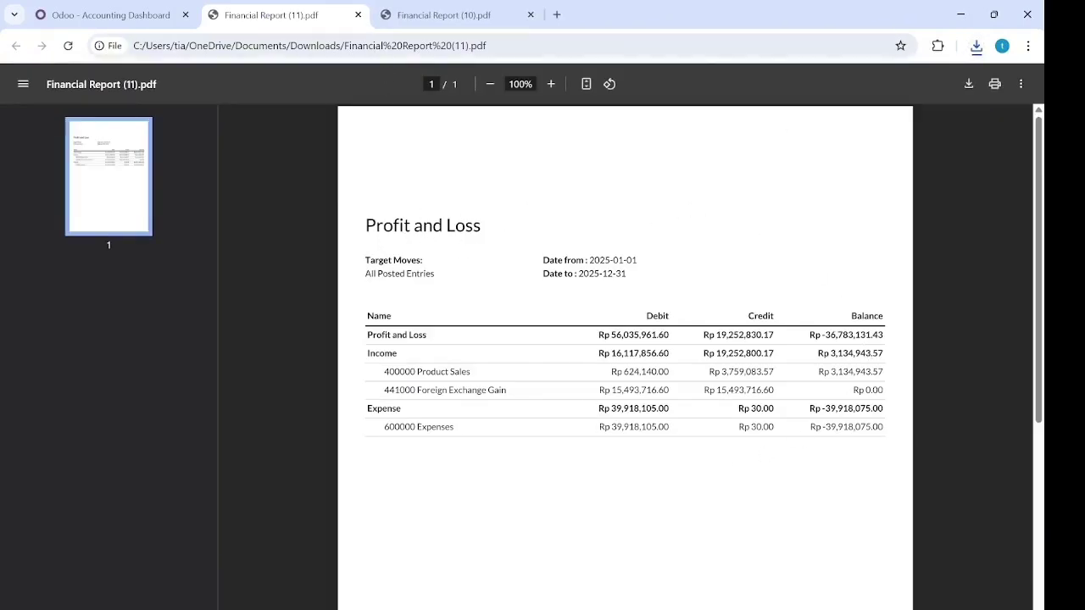
# - Close both financial report PDFs and dismiss the Profit and Loss report options
pyautogui.click(358, 14)
pyautogui.click(357, 15)
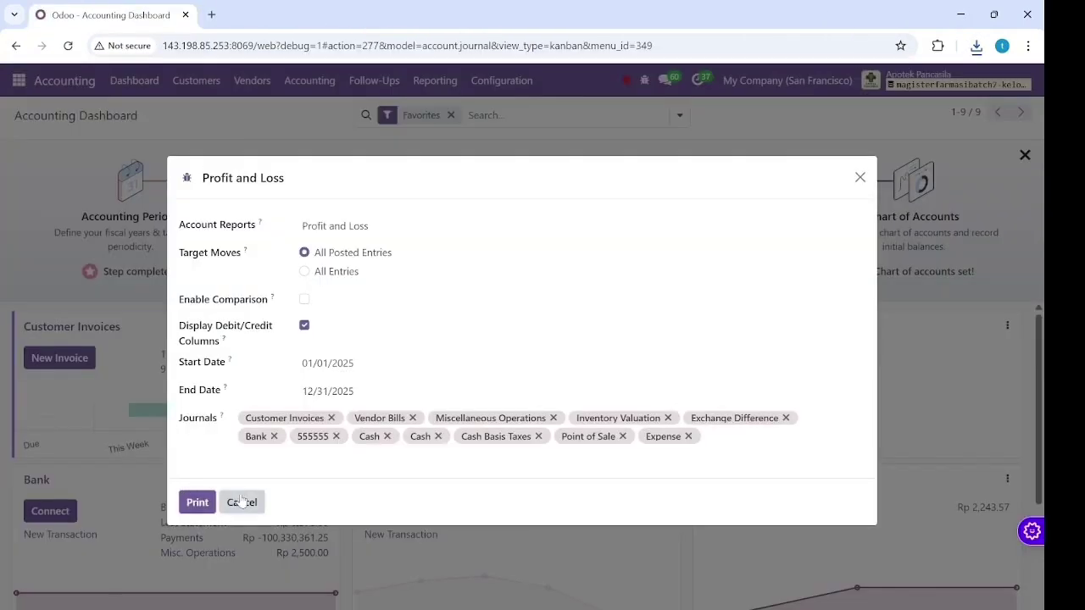
pyautogui.click(860, 178)
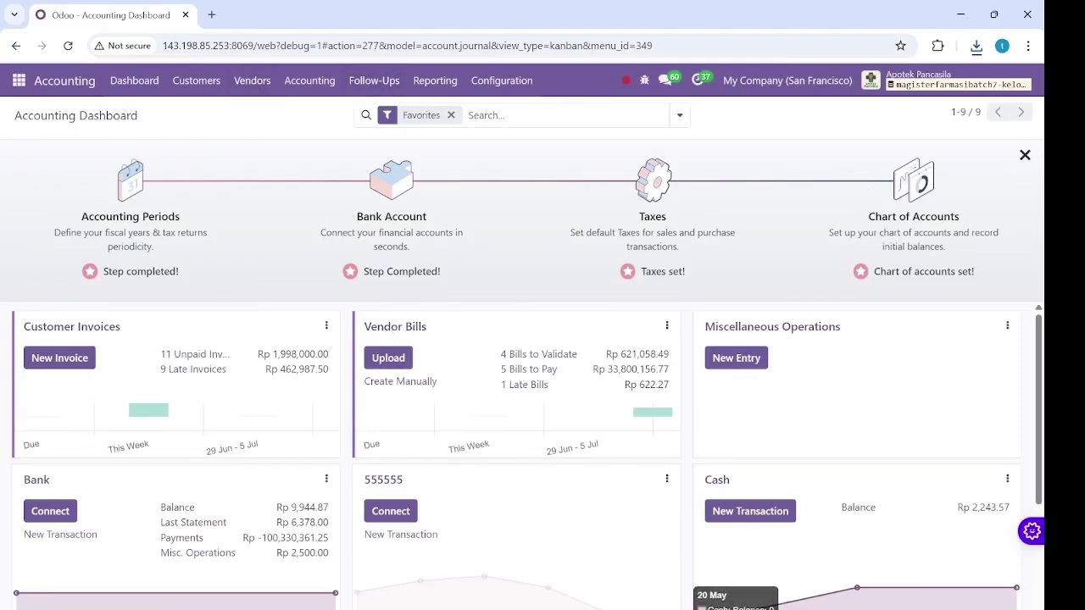
# - Switch from Odoo to the presentation and go past the Odoo Point of Sale outline slide
pyautogui.hotkey('alt', 'Tab')
pyautogui.click(824, 428)
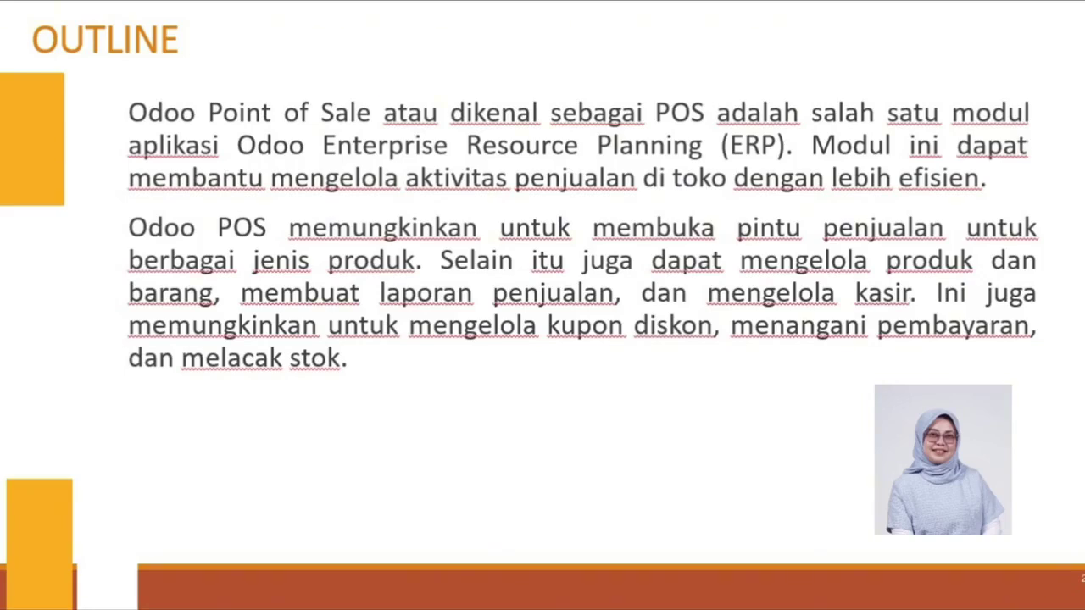
pyautogui.press('Right')
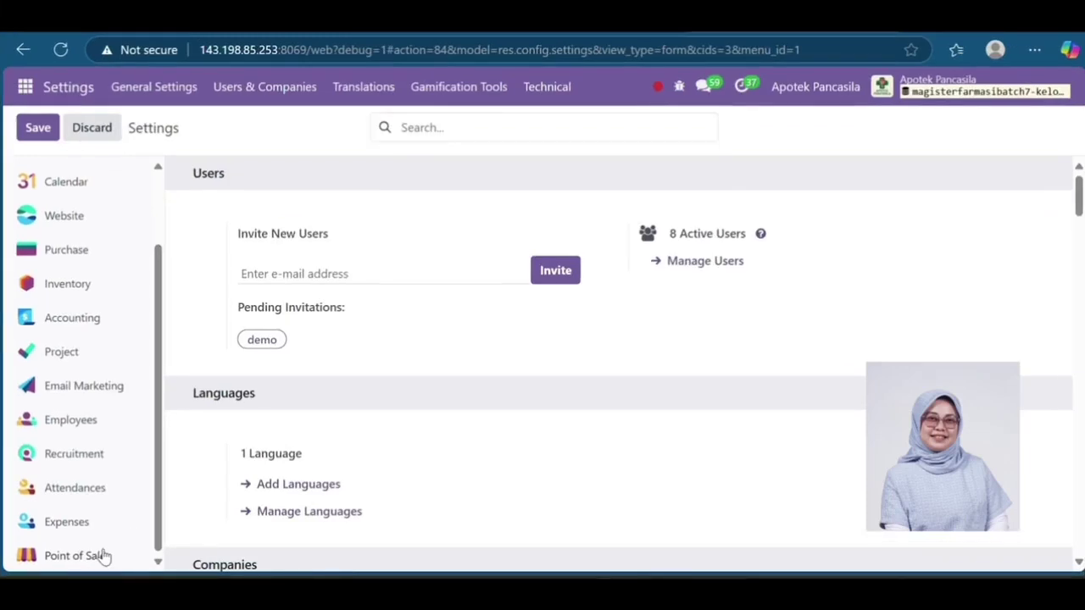
# - Create a new point of sale named Pancasila Shop in the Point of Sale settings
pyautogui.click(102, 555)
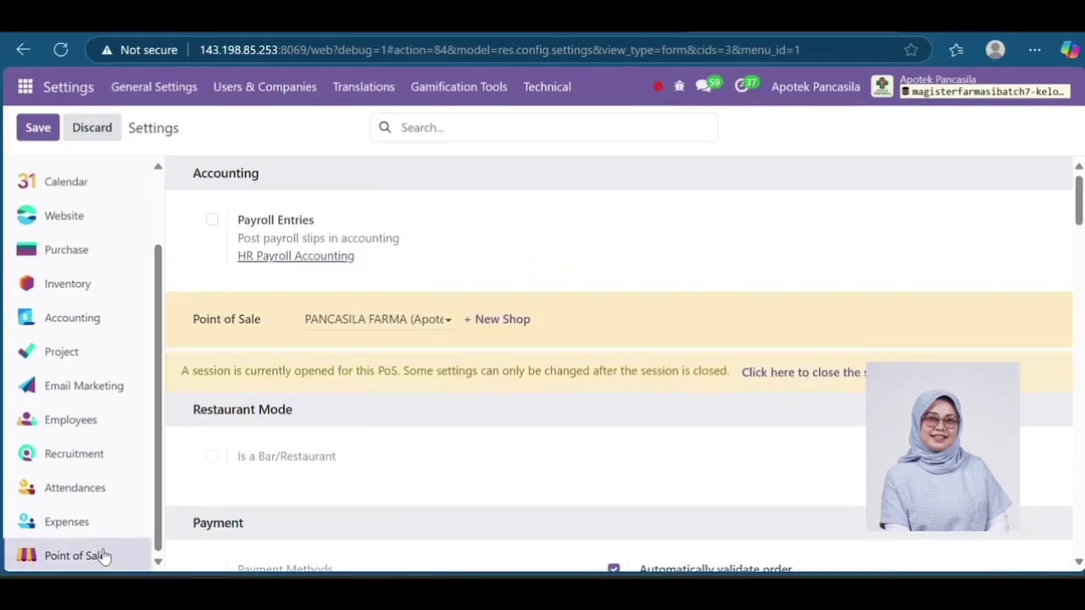
pyautogui.click(501, 320)
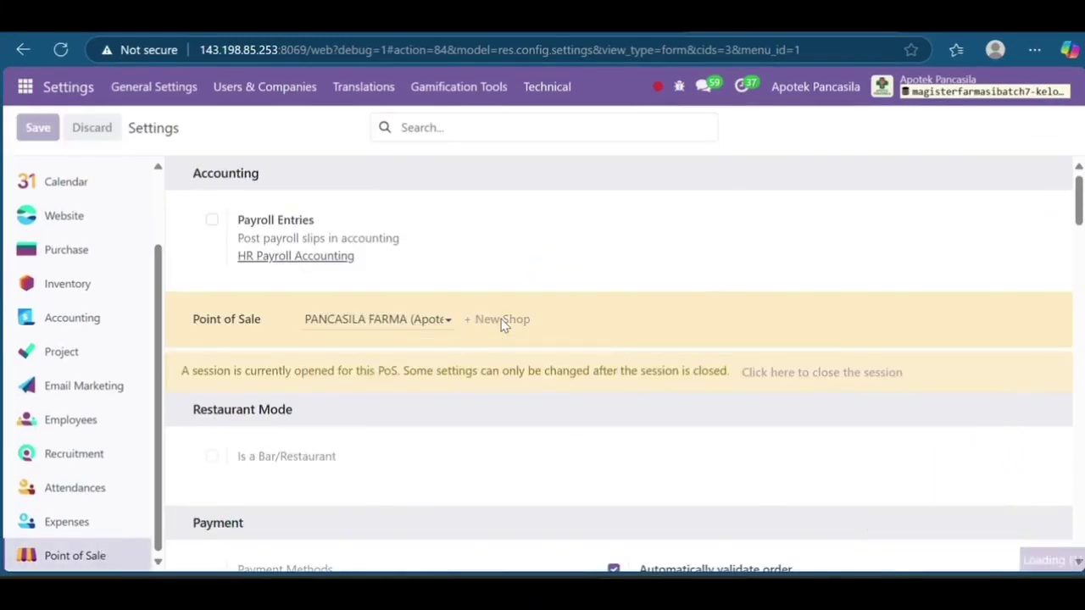
pyautogui.write('Pancasila Shop')
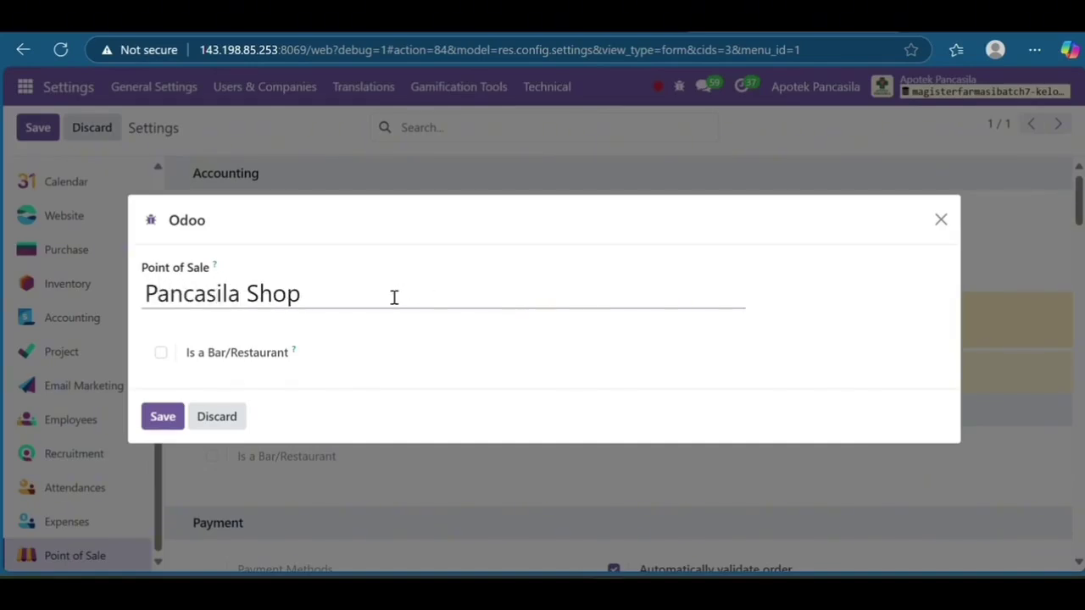
pyautogui.click(161, 416)
# - Enable Multi Employees per Session for Pancasila Shop and give the second listed employee basic rights
pyautogui.scroll(-3, 170, 424)
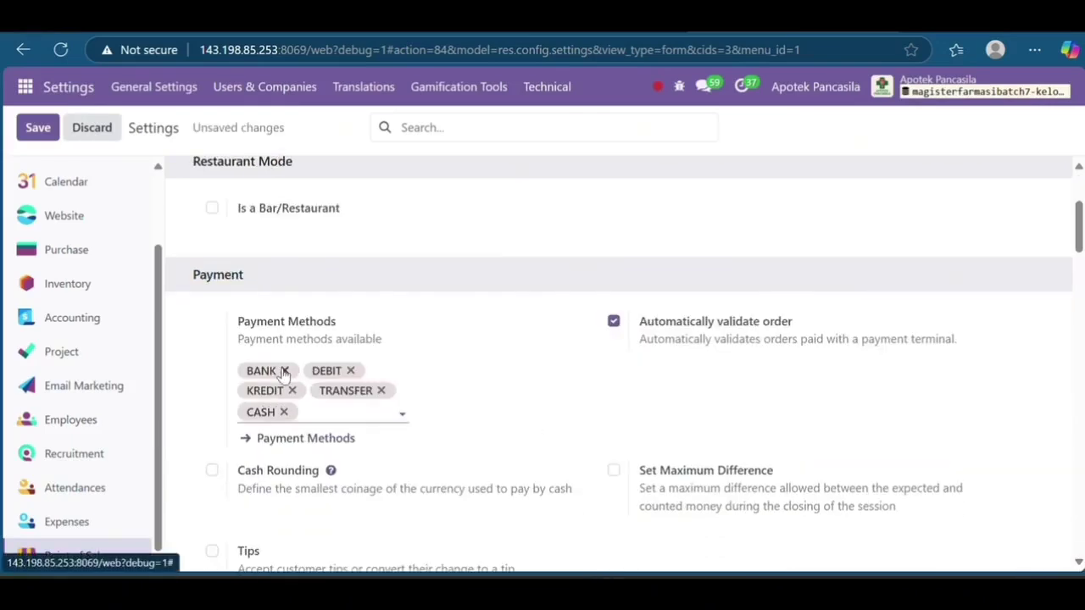
pyautogui.scroll(-4, 467, 433)
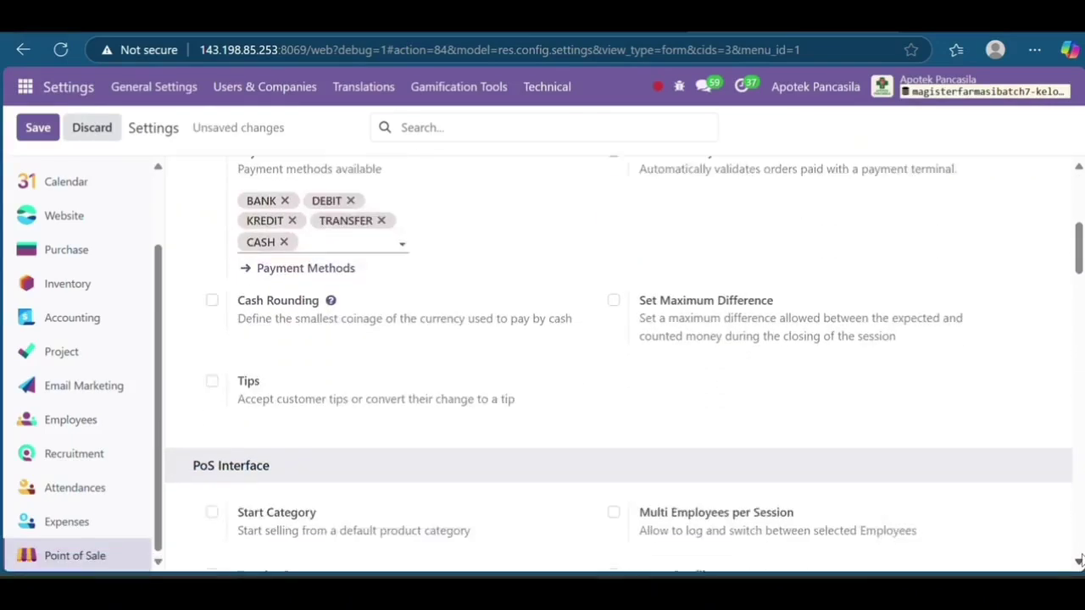
pyautogui.scroll(-1, 1080, 559)
pyautogui.click(613, 274)
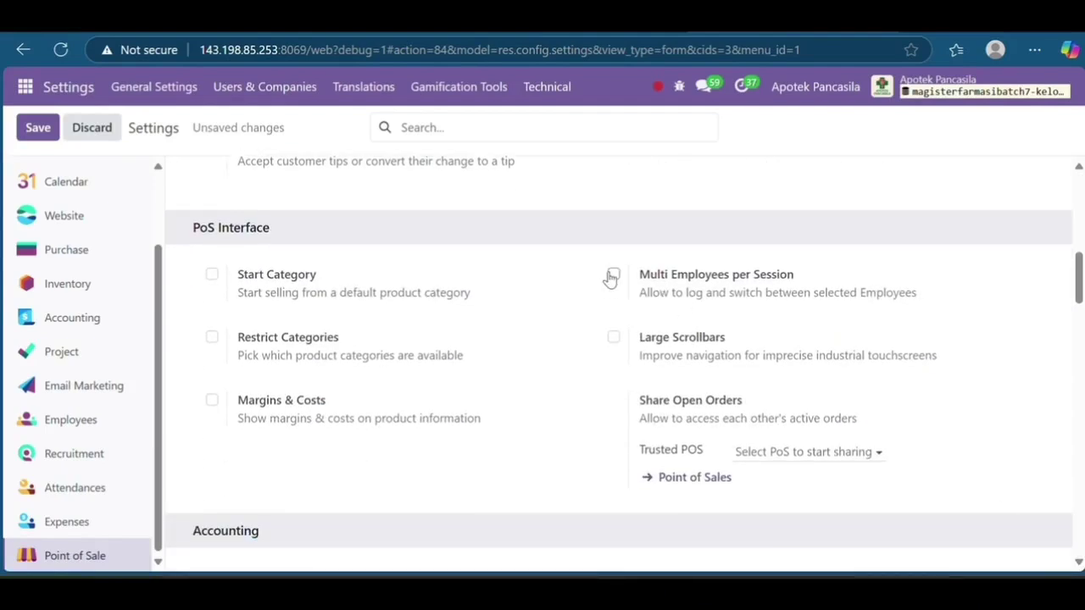
pyautogui.click(904, 323)
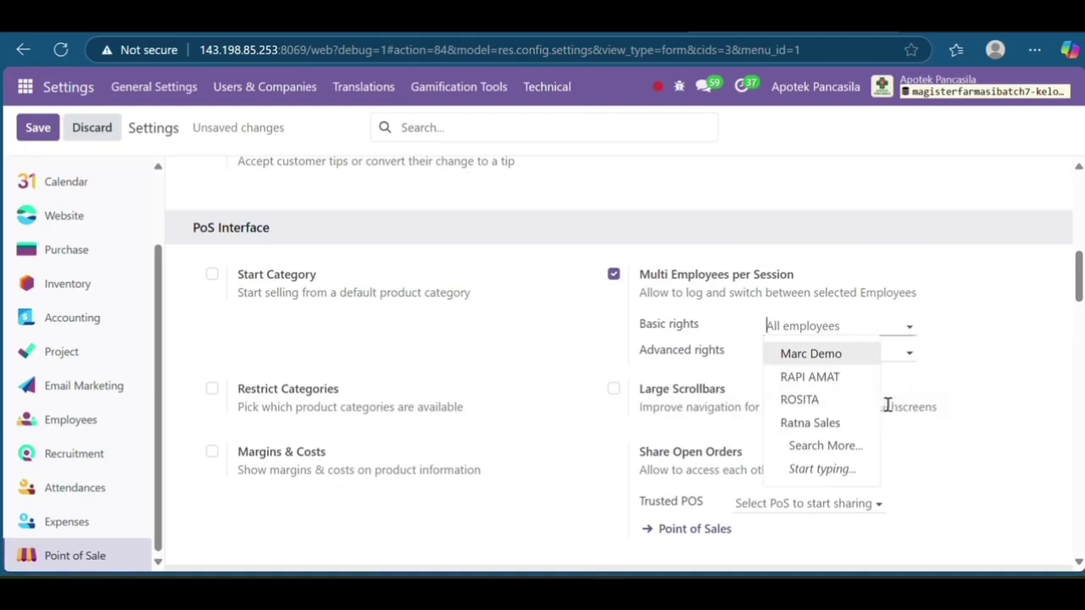
pyautogui.click(852, 379)
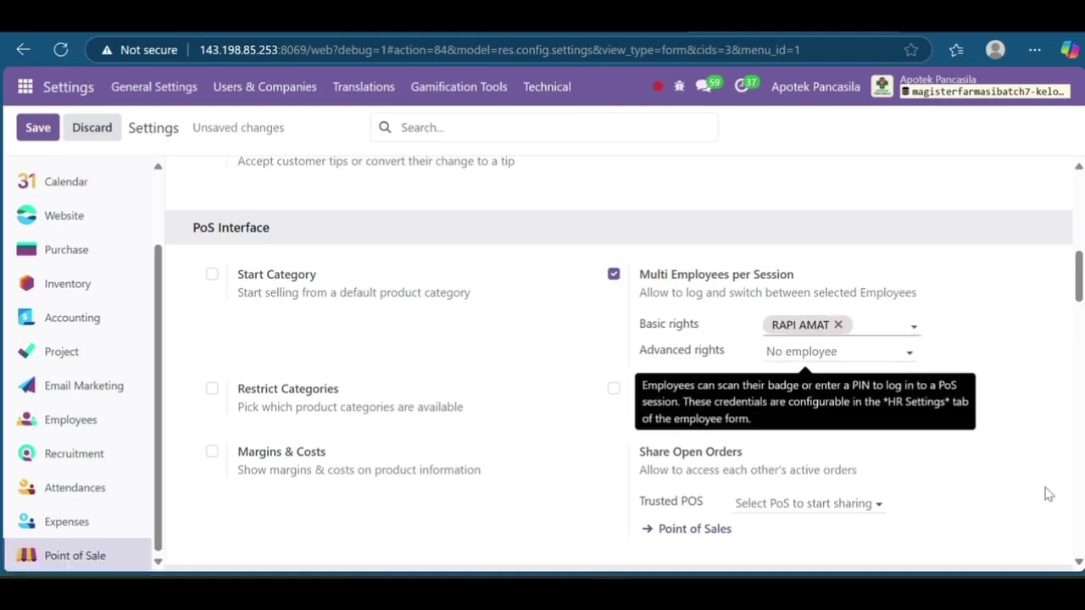
# - Enable the custom receipt header and footer with the footer text TERIMAKASIH, and save the settings
pyautogui.click(1078, 561)
pyautogui.scroll(-5, 1078, 561)
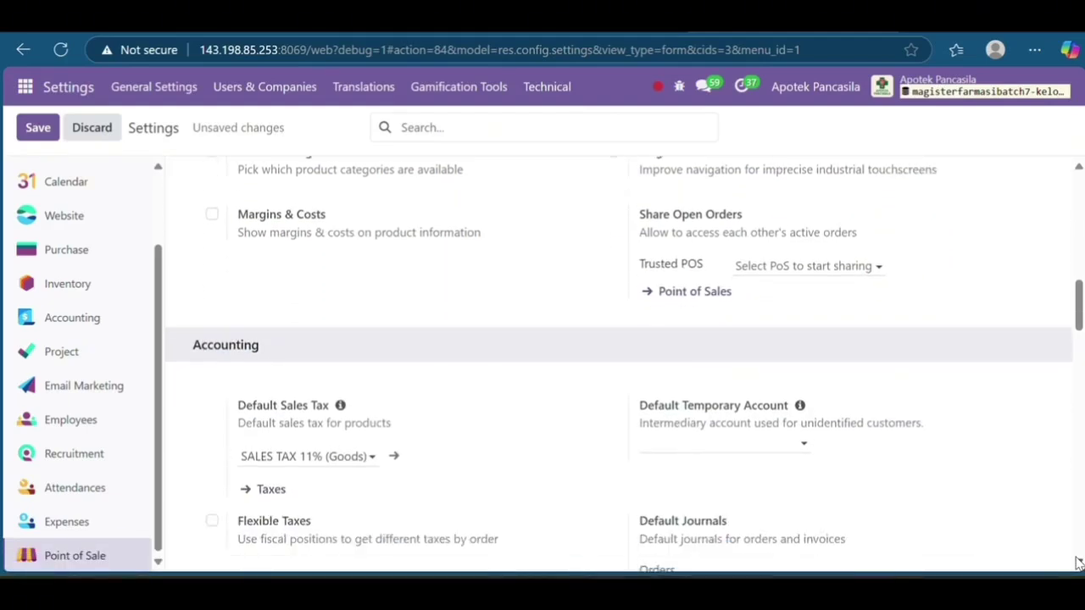
pyautogui.scroll(-5, 1078, 561)
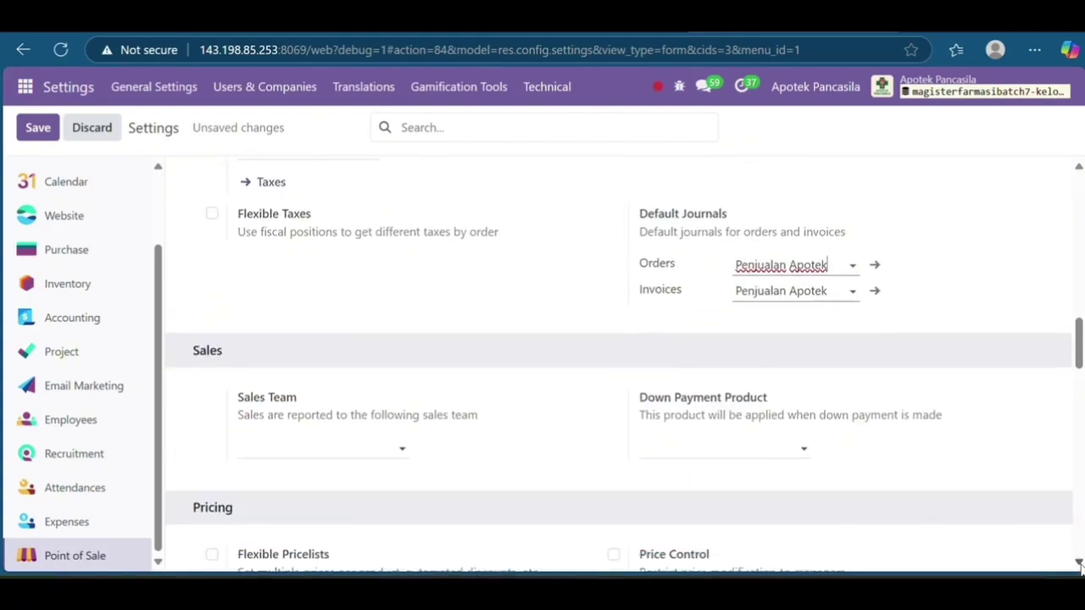
pyautogui.scroll(-7, 1078, 561)
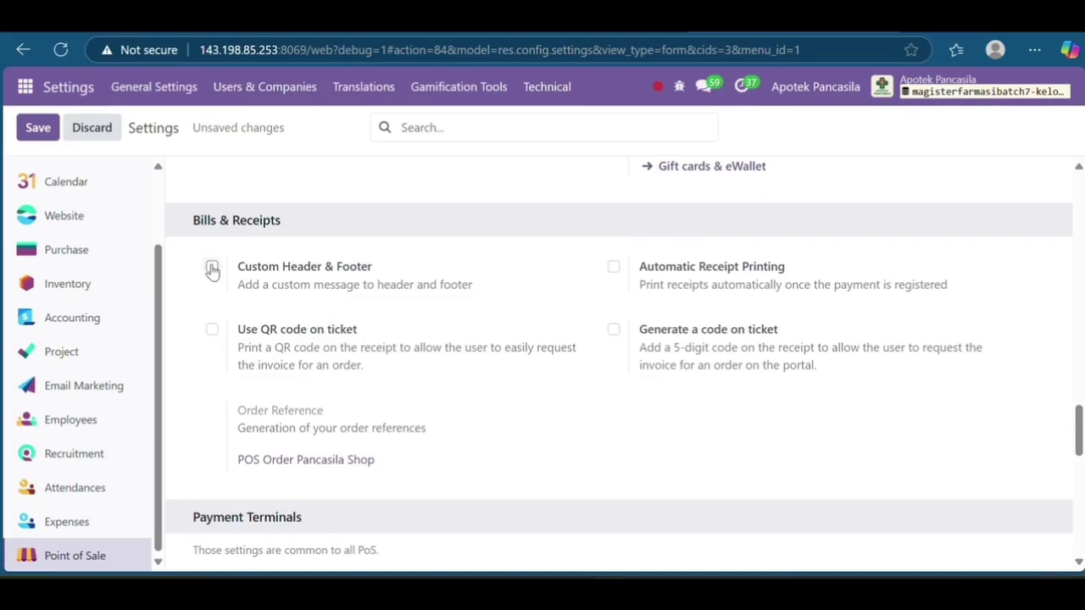
pyautogui.click(212, 267)
pyautogui.click(342, 377)
pyautogui.write('T')
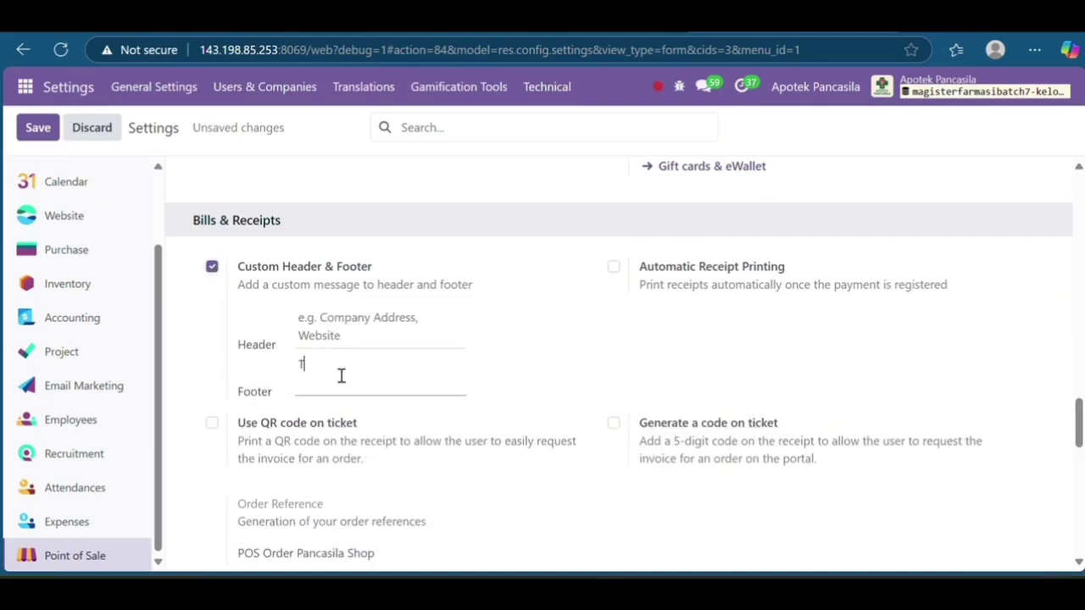
pyautogui.write('ERIMAKASIH')
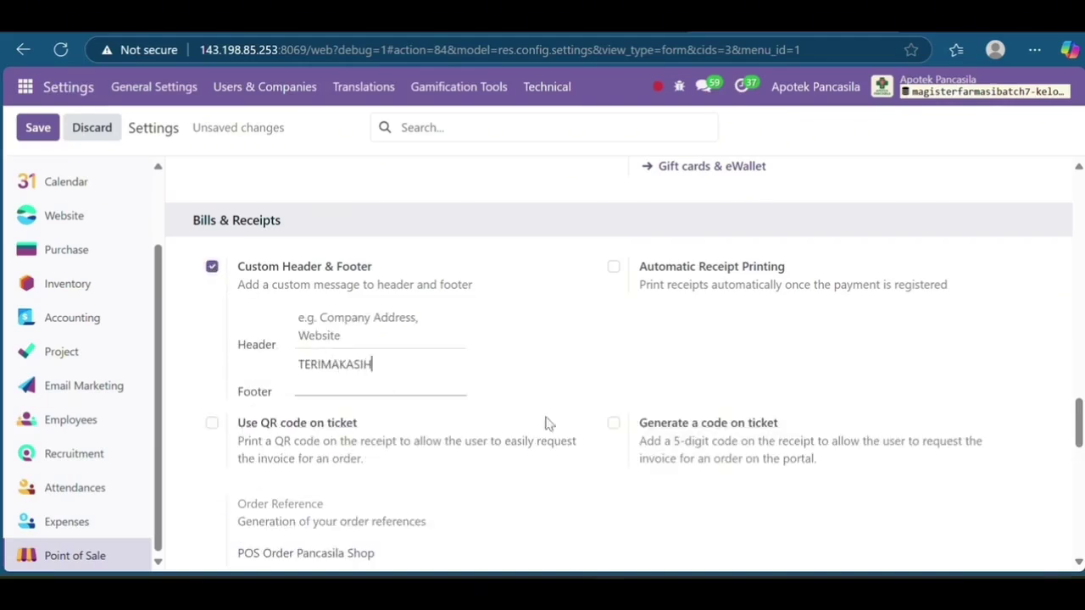
pyautogui.click(37, 127)
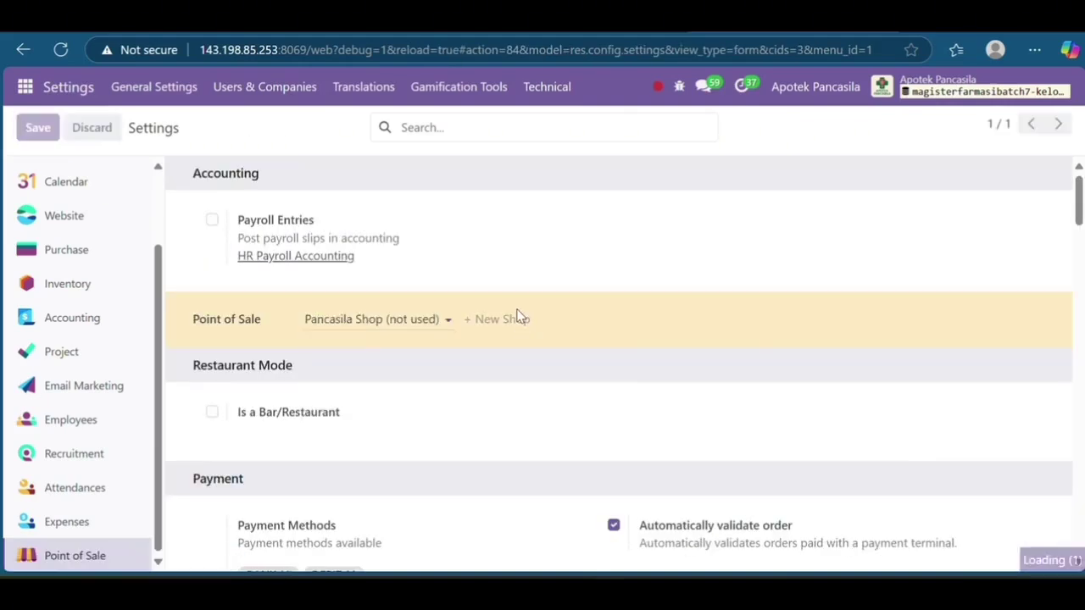
# - Create another point of sale named Pancasila Farma
pyautogui.click(519, 315)
pyautogui.write('Pa')
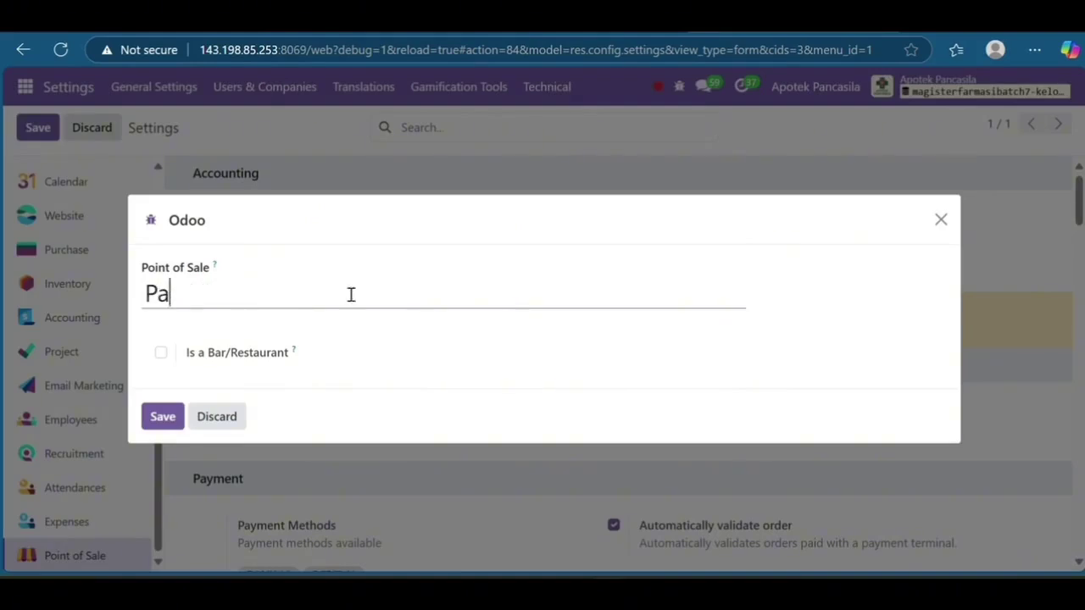
pyautogui.write('ncasila Farma')
pyautogui.click(162, 416)
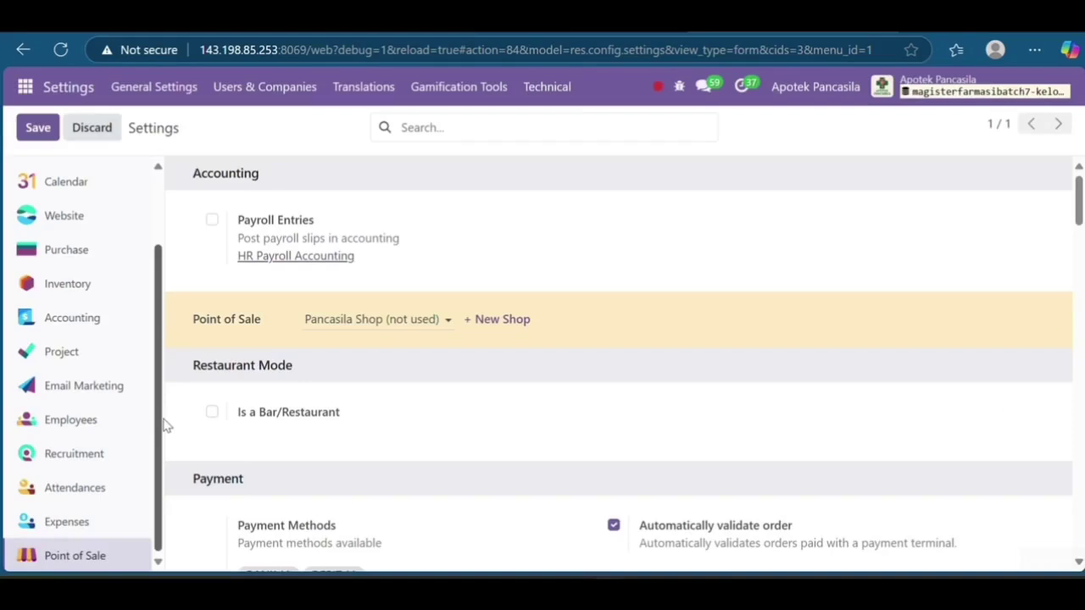
# - Go to the list of shops, start a new Pancasila Shop session, and log in as the available cashier
pyautogui.scroll(-8, 1079, 566)
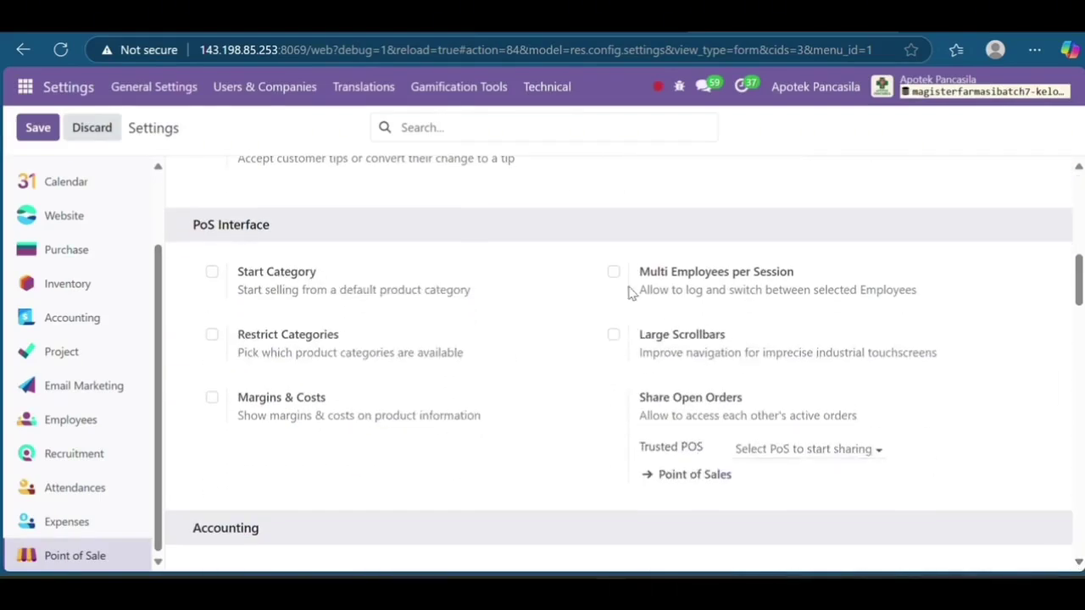
pyautogui.click(686, 474)
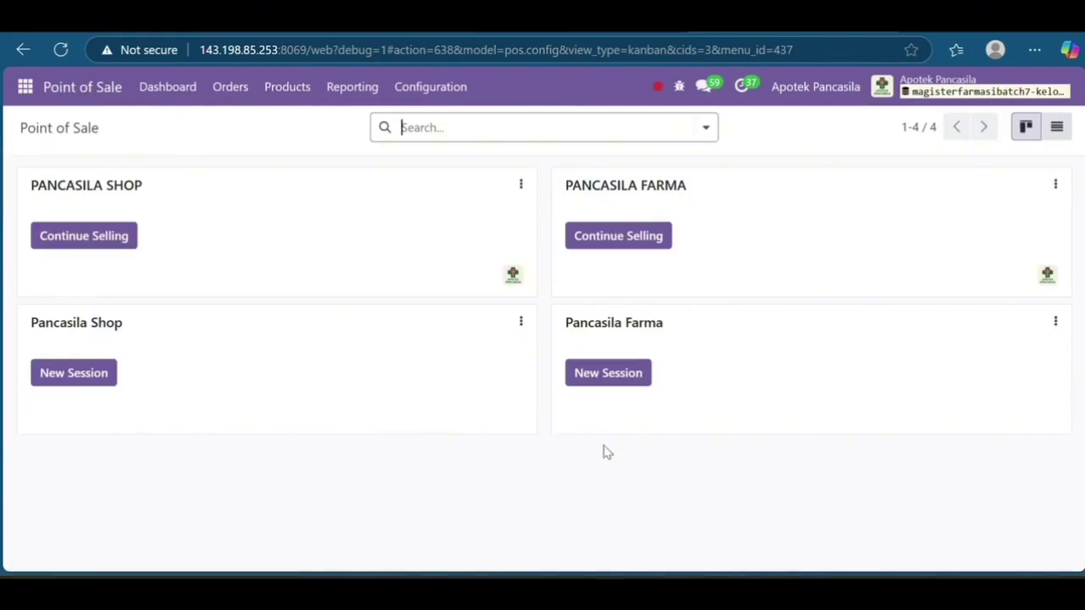
pyautogui.click(76, 376)
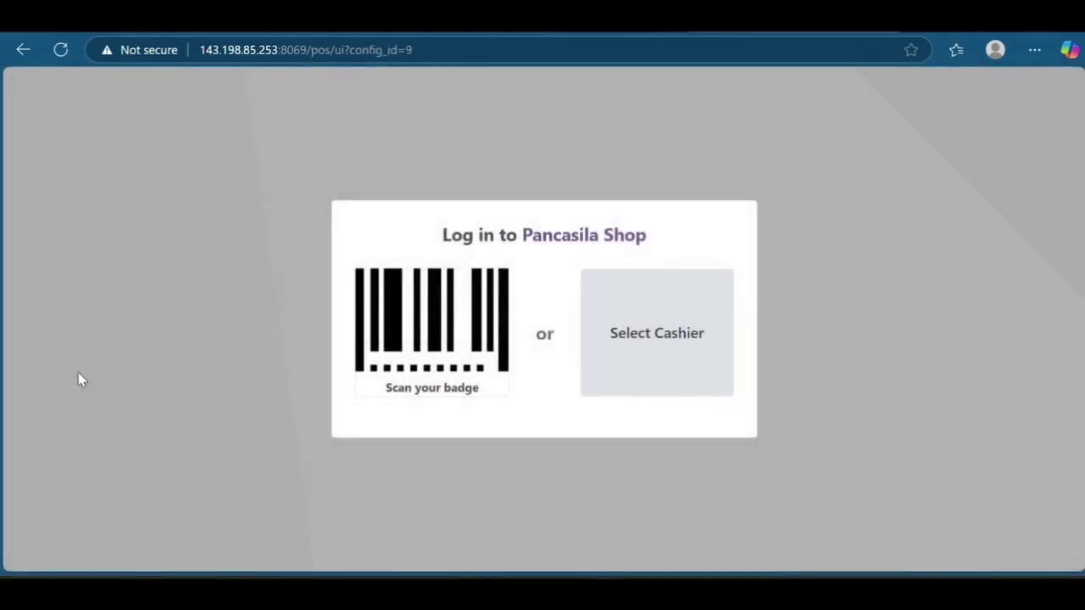
pyautogui.click(637, 381)
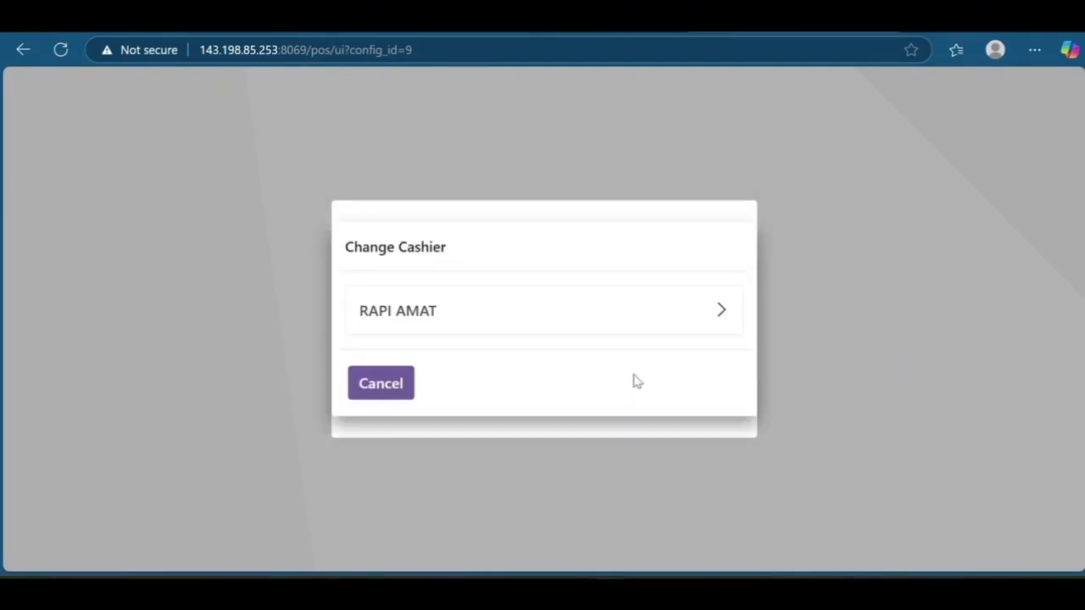
pyautogui.click(467, 315)
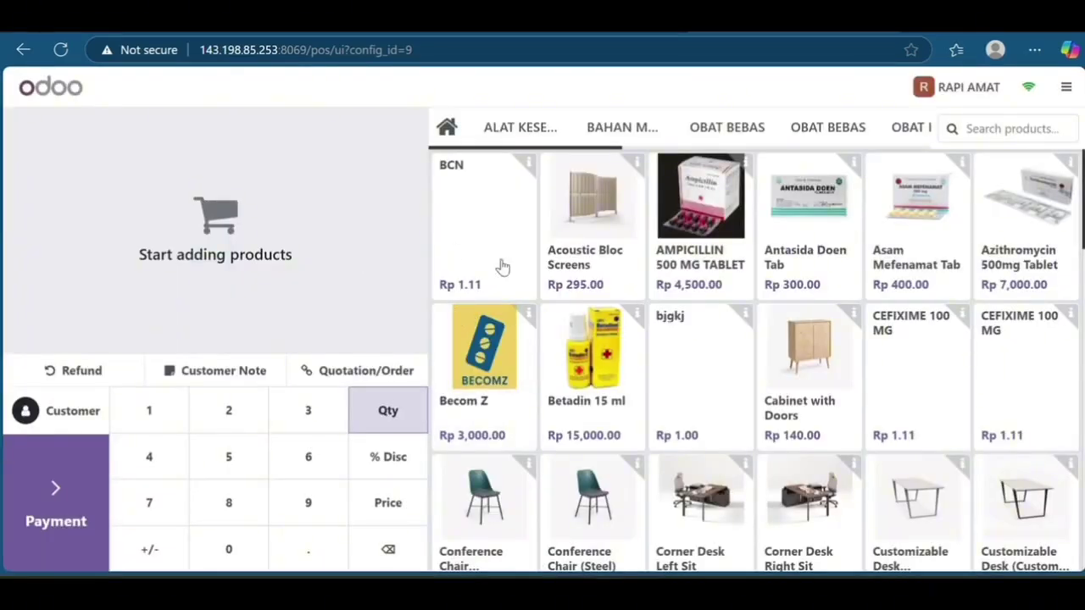
# - Add Betadin 15 ml, Plester Luka Hansaplast Aqua Protect and KASA STERIL ONEMED to the order, and return to all products
pyautogui.click(626, 337)
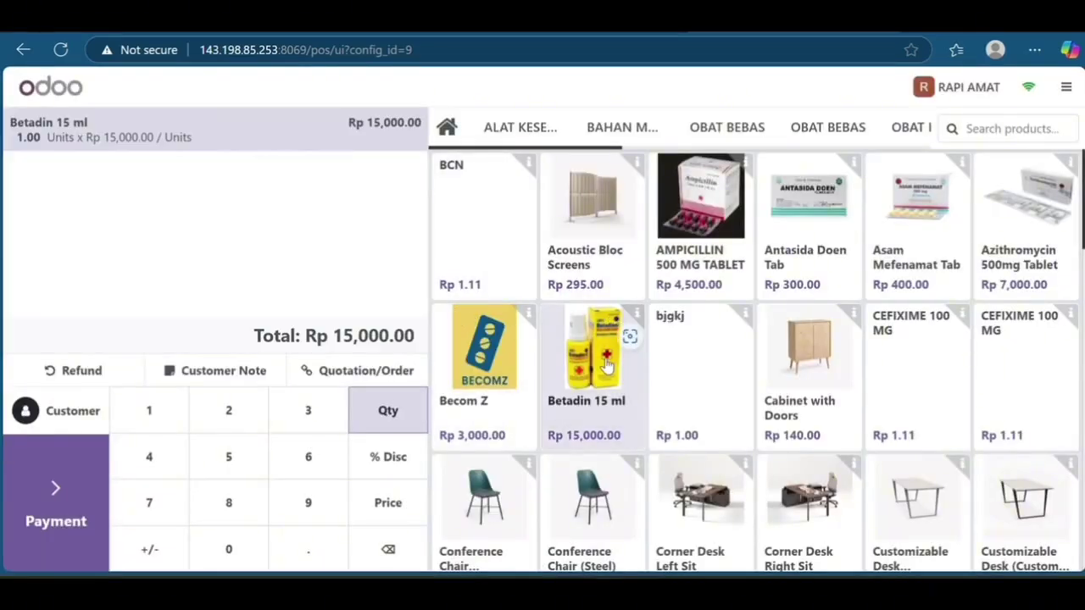
pyautogui.click(622, 129)
pyautogui.click(593, 199)
pyautogui.click(479, 216)
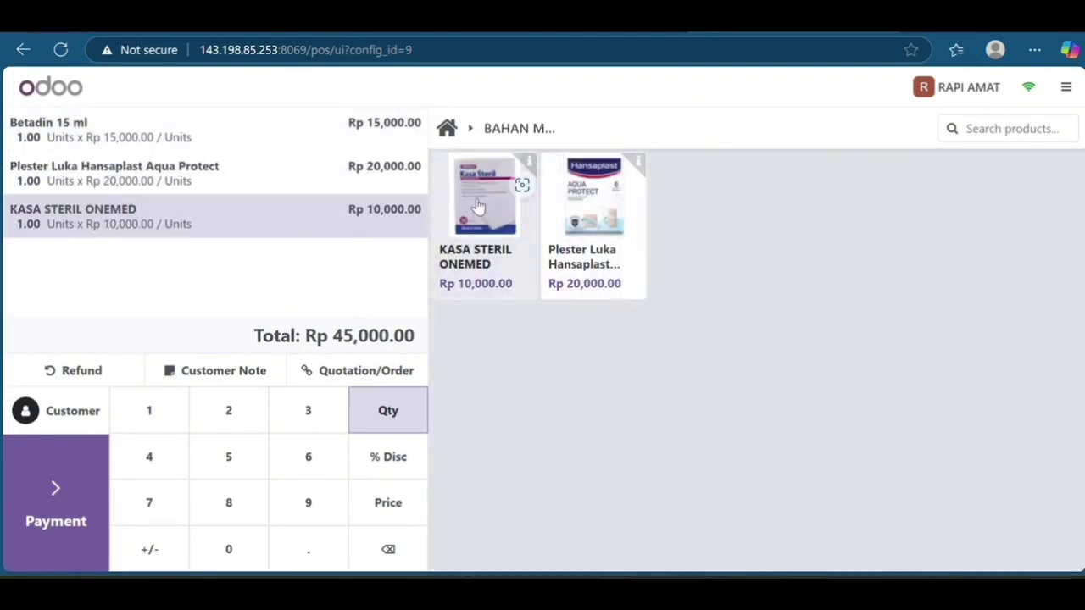
pyautogui.click(446, 128)
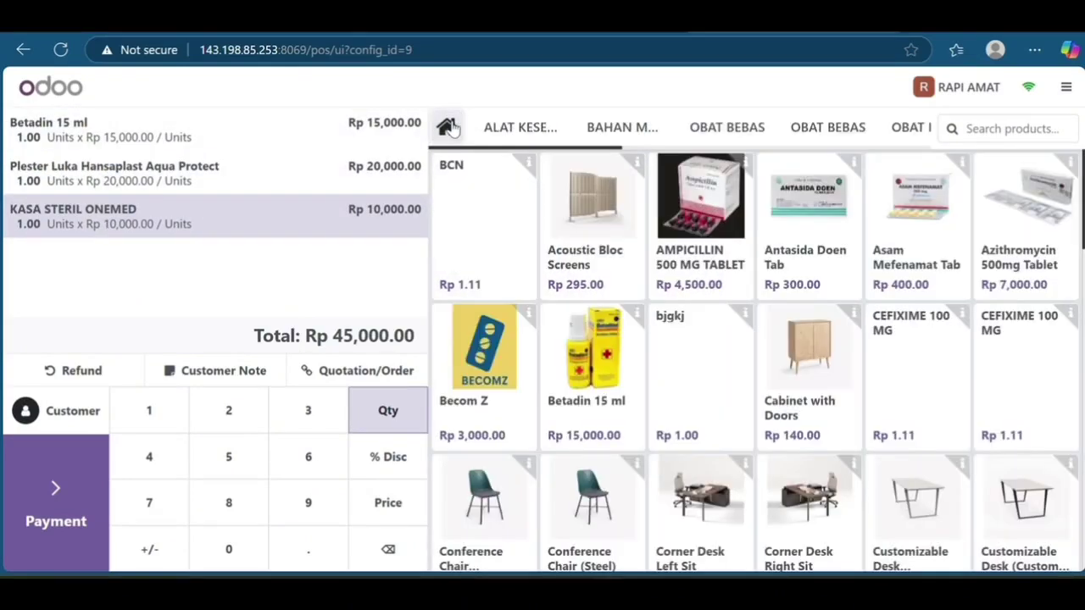
# - Search for the customer by name and assign that customer to the order
pyautogui.click(66, 434)
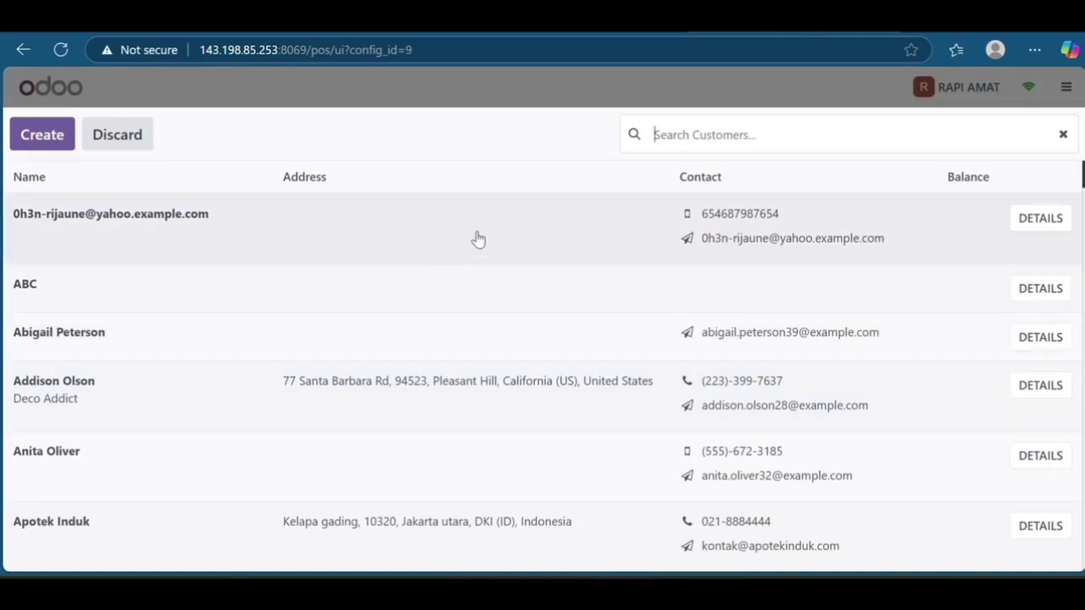
pyautogui.write('joko')
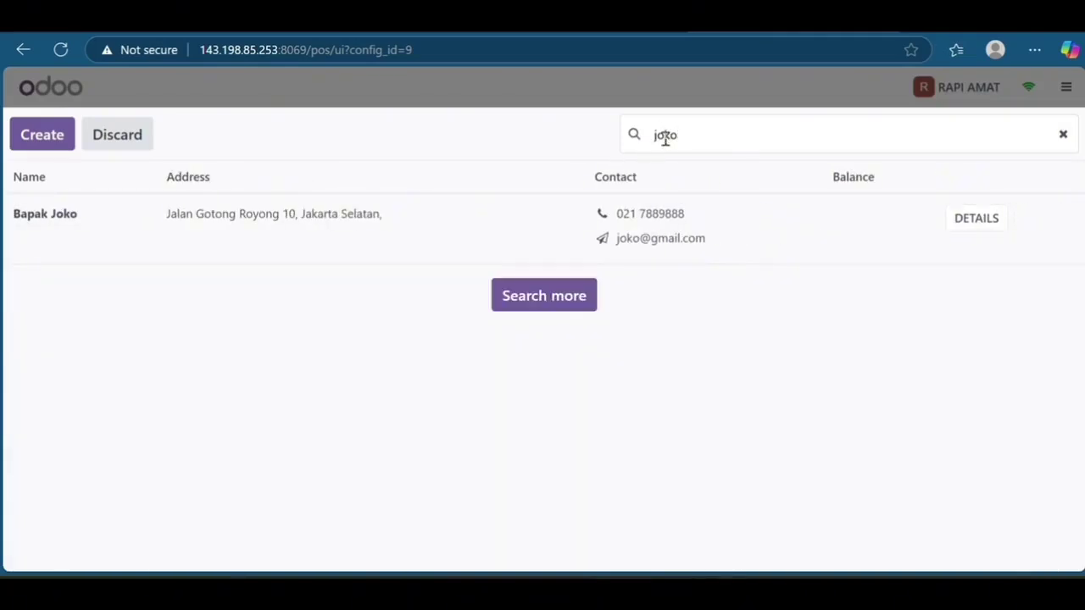
pyautogui.click(477, 228)
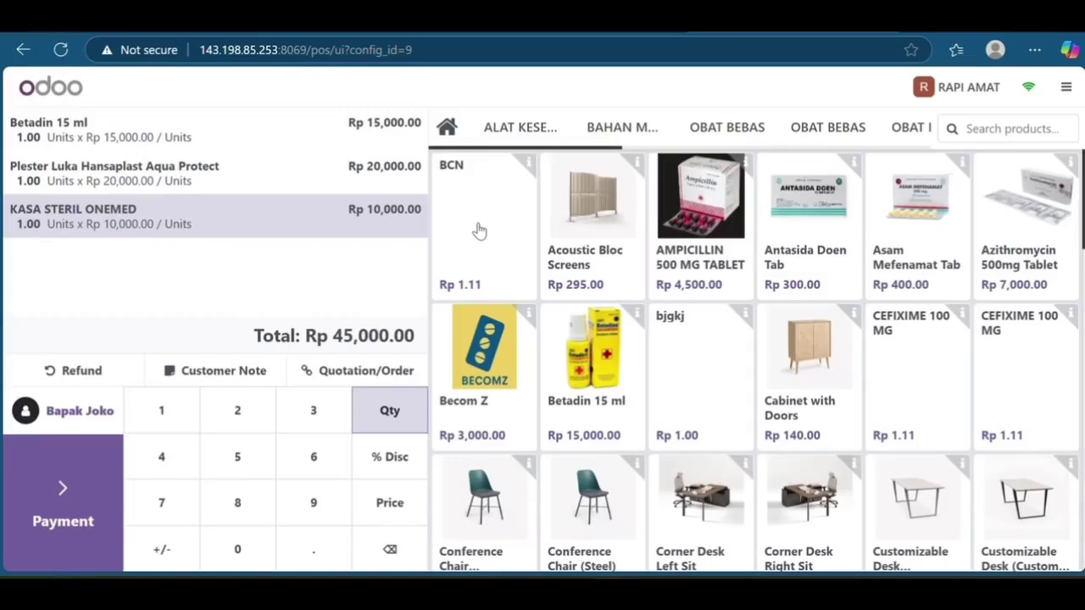
# - Pay the order with CASH, validate the payment, and look through the receipt
pyautogui.click(95, 476)
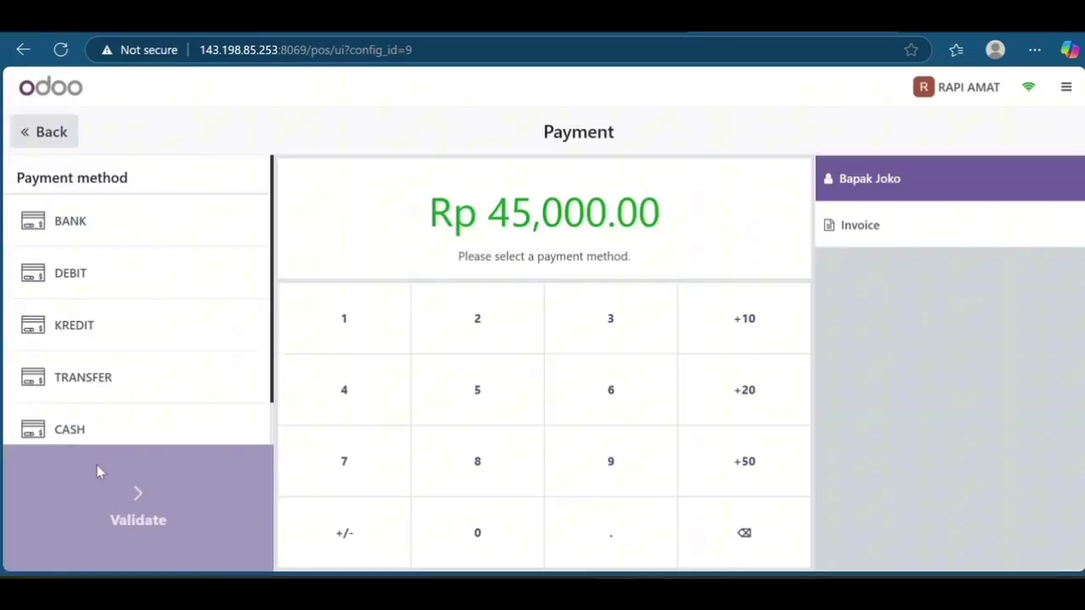
pyautogui.click(145, 434)
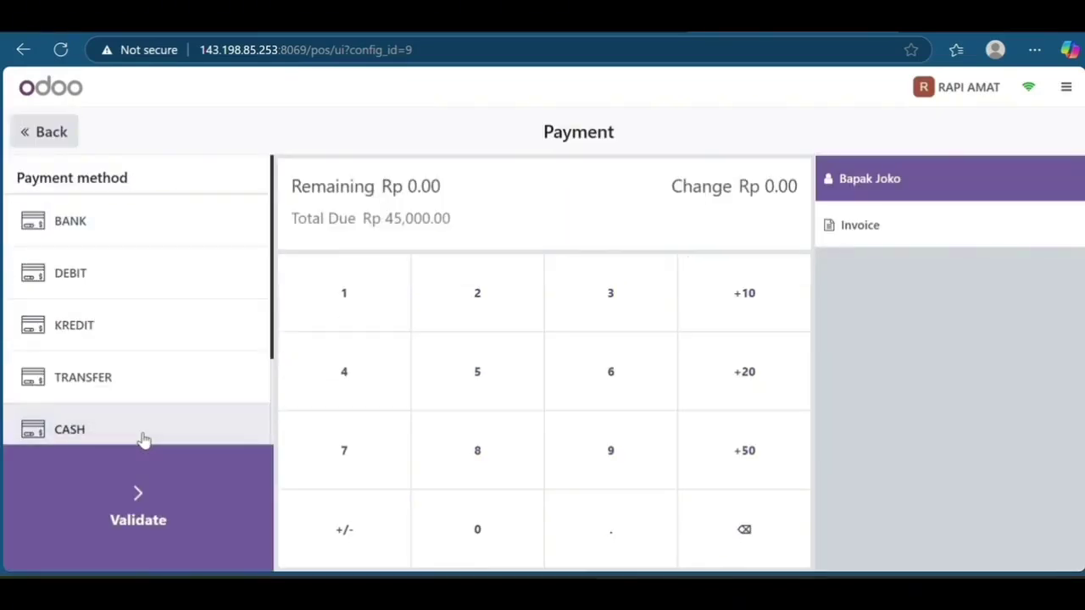
pyautogui.click(153, 527)
pyautogui.click(1072, 433)
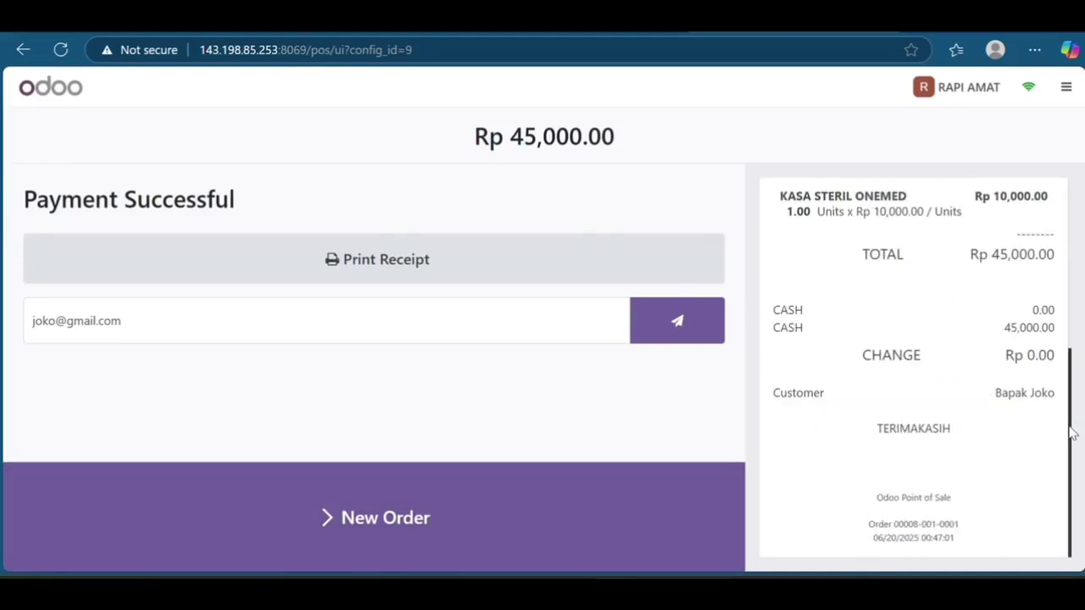
pyautogui.moveTo(1072, 432); pyautogui.dragTo(1072, 254)
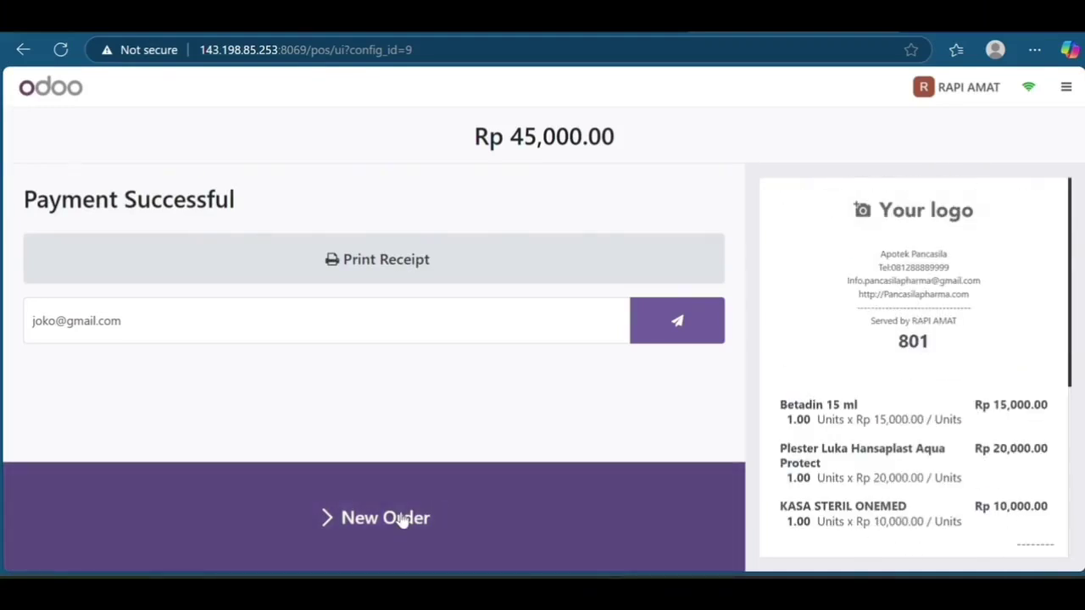
# - Start a new order and add Azithromycin 500mg Tablet, Becom Z and Omeprazole 20 mg Tablet
pyautogui.click(402, 518)
pyautogui.click(1012, 244)
pyautogui.click(1063, 239)
pyautogui.click(1065, 88)
pyautogui.click(478, 363)
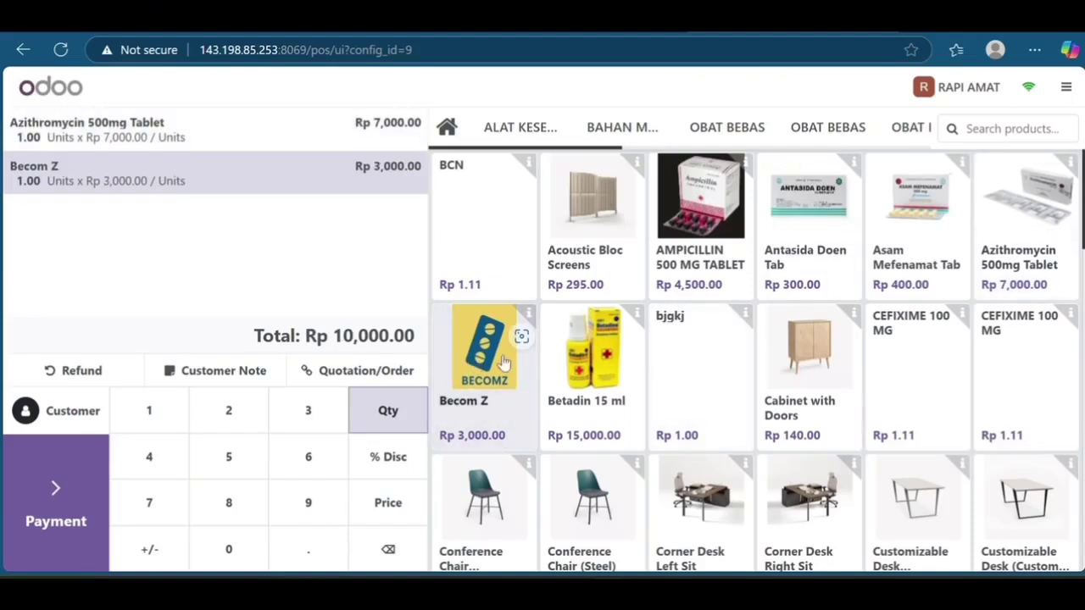
pyautogui.scroll(-10, 475, 347)
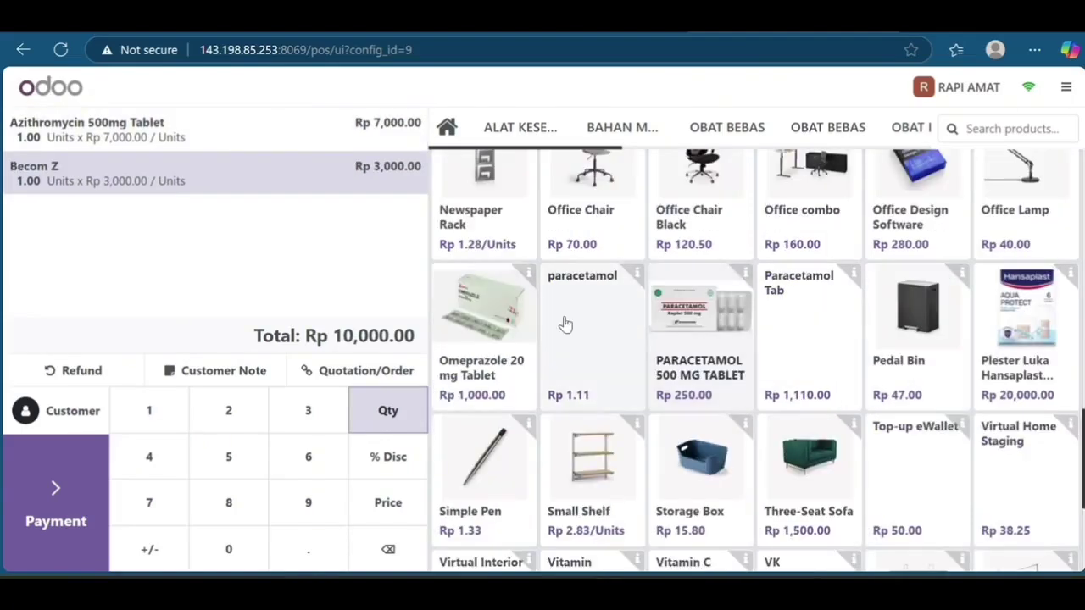
pyautogui.click(490, 318)
# - Set the quantity of Azithromycin 500mg Tablet, Becom Z and Omeprazole 20 mg Tablet to 10 each
pyautogui.click(232, 135)
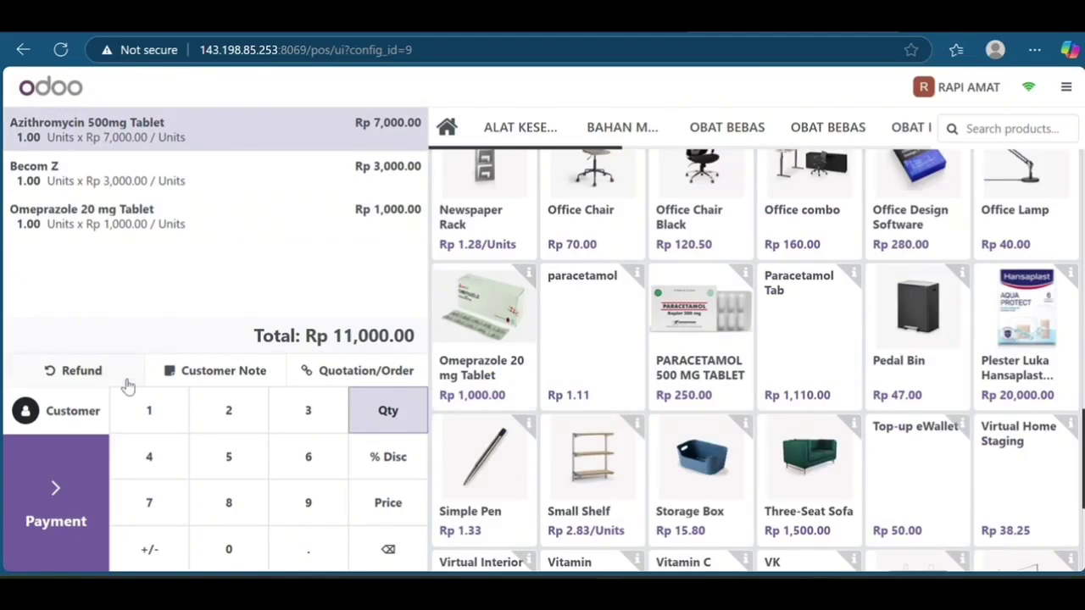
pyautogui.click(150, 411)
pyautogui.click(226, 550)
pyautogui.click(213, 182)
pyautogui.click(153, 413)
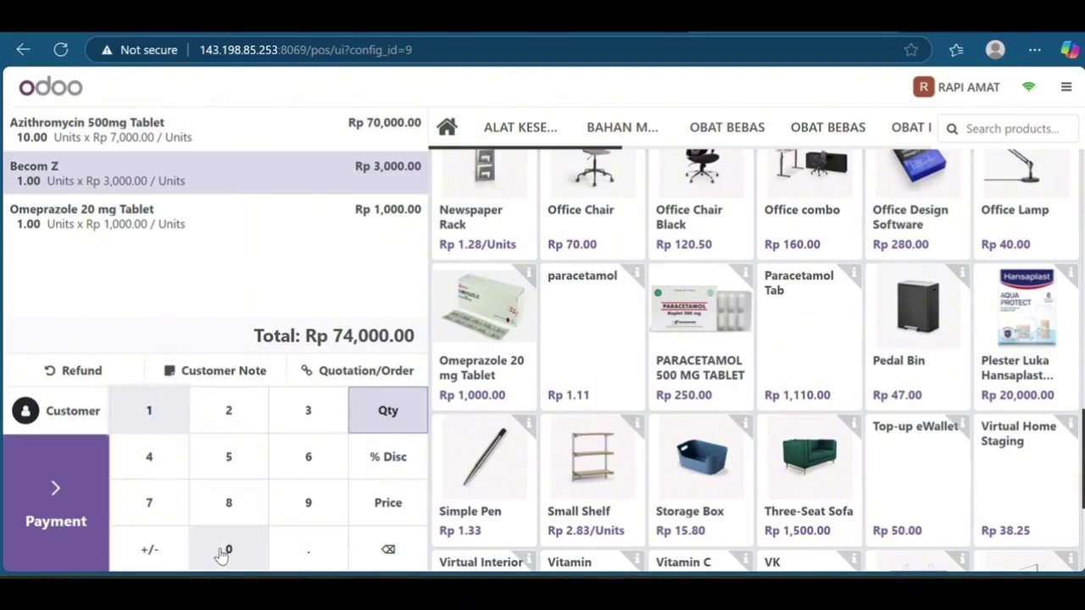
pyautogui.click(224, 551)
pyautogui.click(219, 230)
pyautogui.click(165, 415)
pyautogui.click(232, 550)
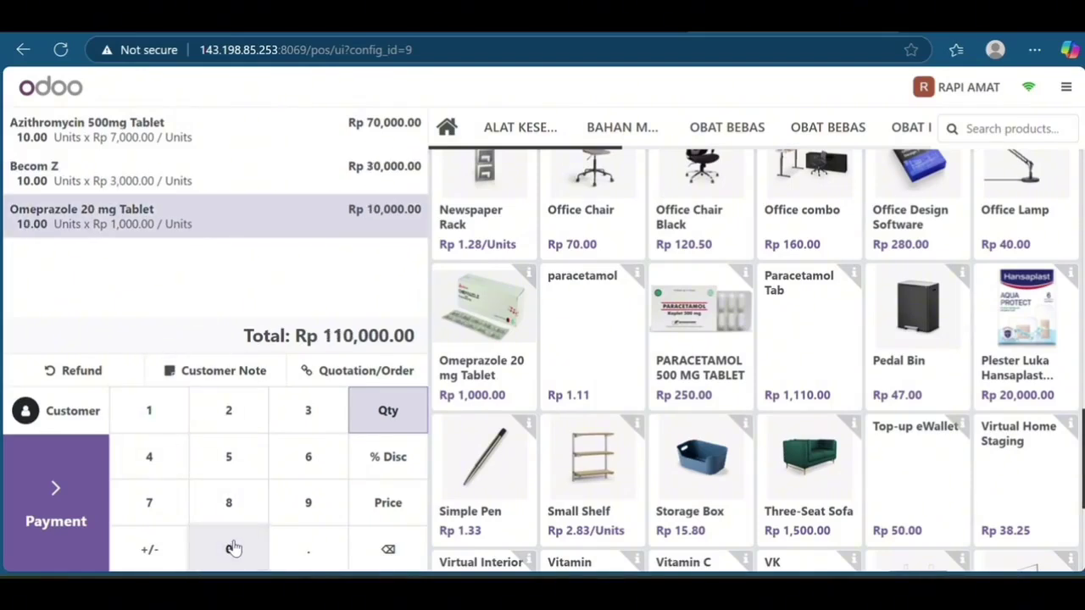
# - Search the customer list by name and assign the matching customer who has a Jakarta Selatan address to the order
pyautogui.click(74, 412)
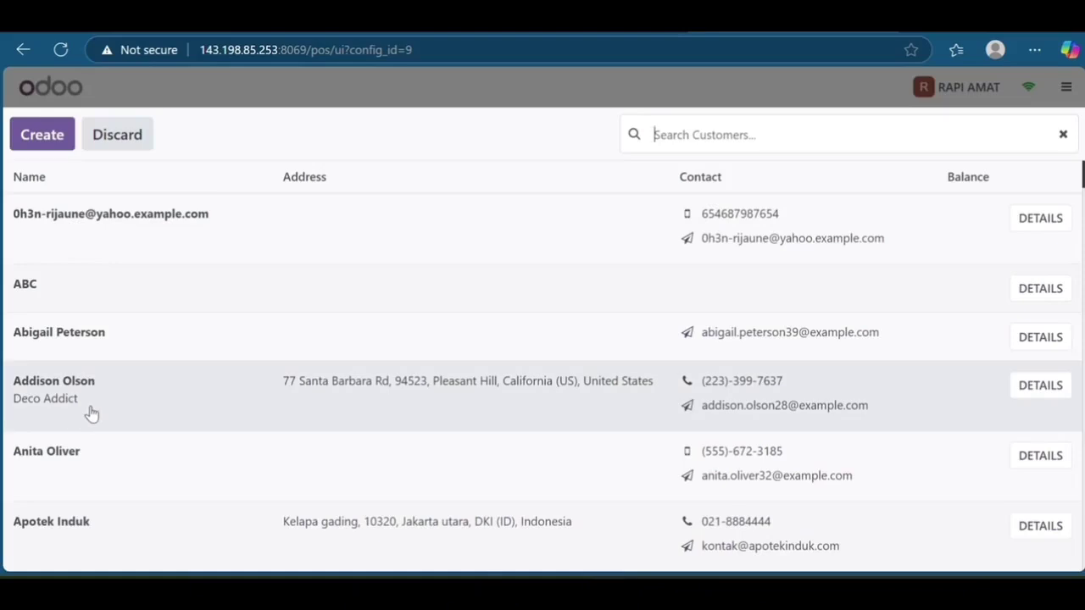
pyautogui.write('mulyono')
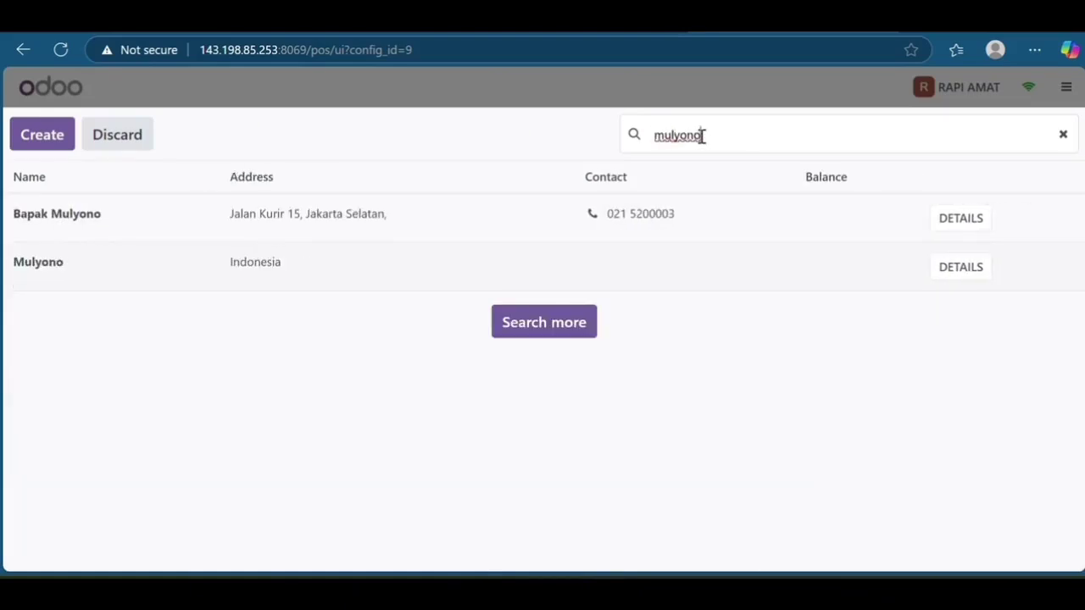
pyautogui.click(491, 215)
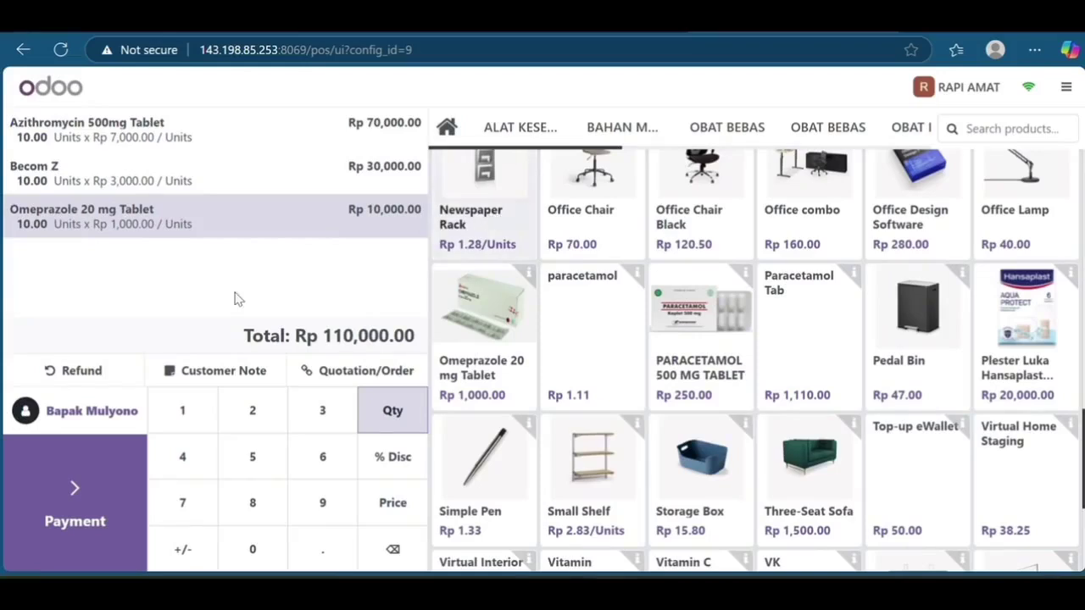
# - Pay the order with the DEBIT method and validate the payment
pyautogui.click(86, 499)
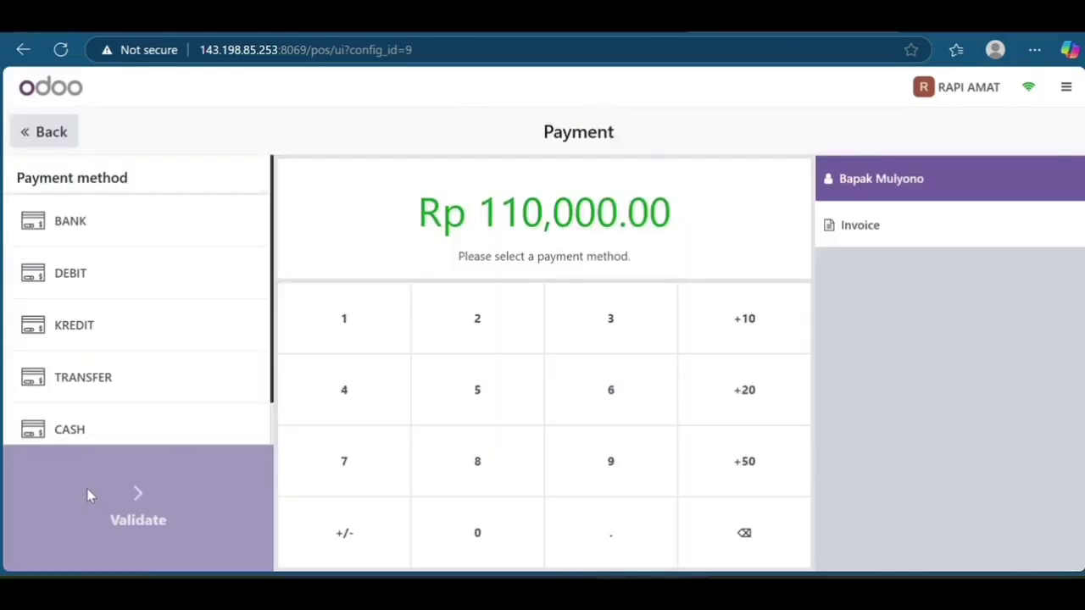
pyautogui.click(122, 283)
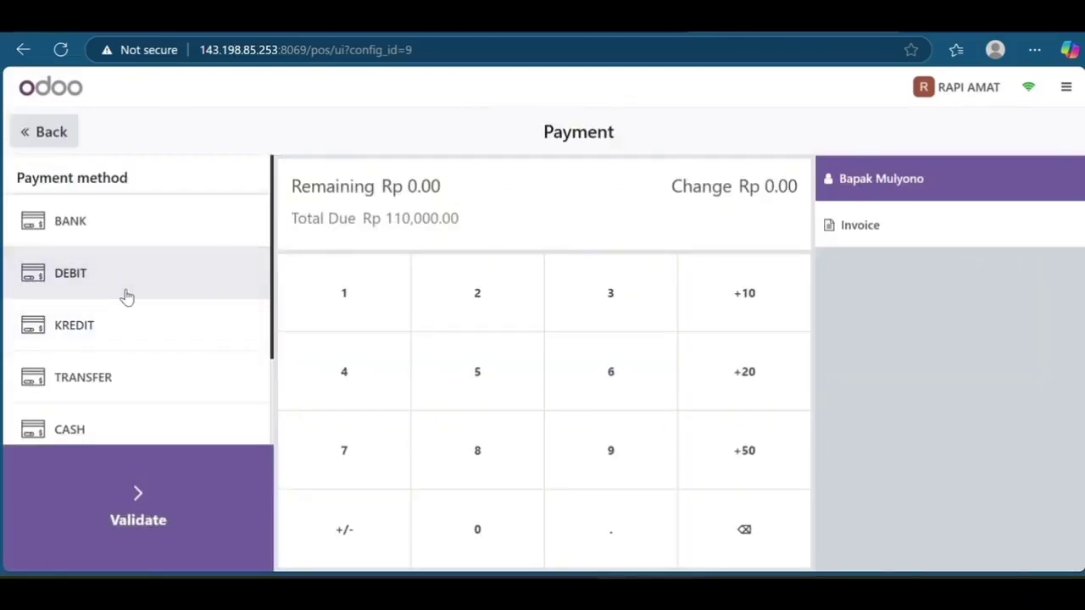
pyautogui.click(146, 492)
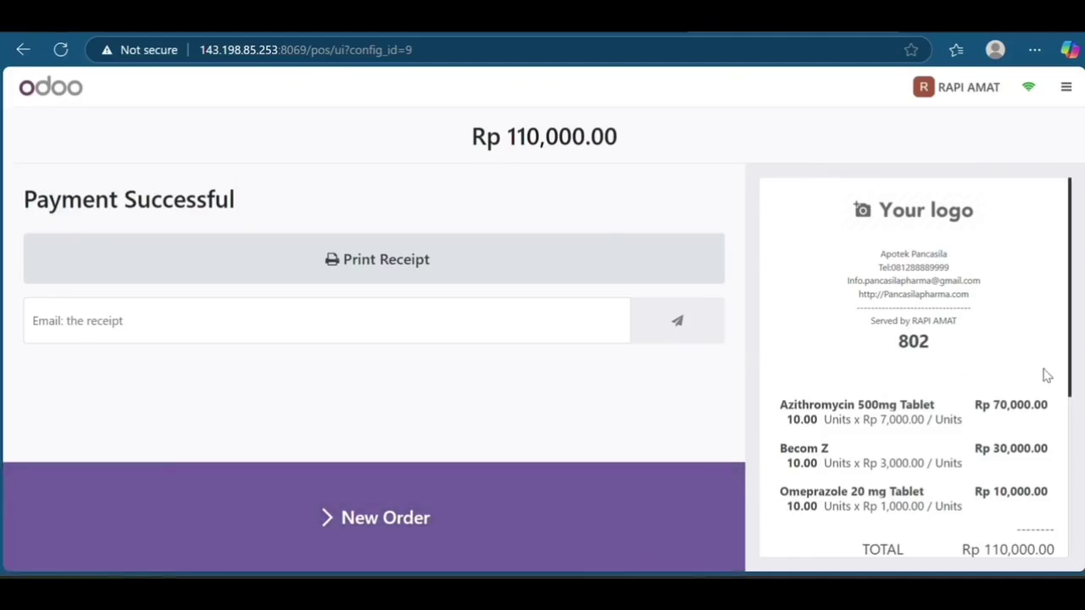
# - Return to the Point of Sale dashboard and start a new Pancasila Farma session with the listed cashier
pyautogui.hotkey('alt', 'Left')
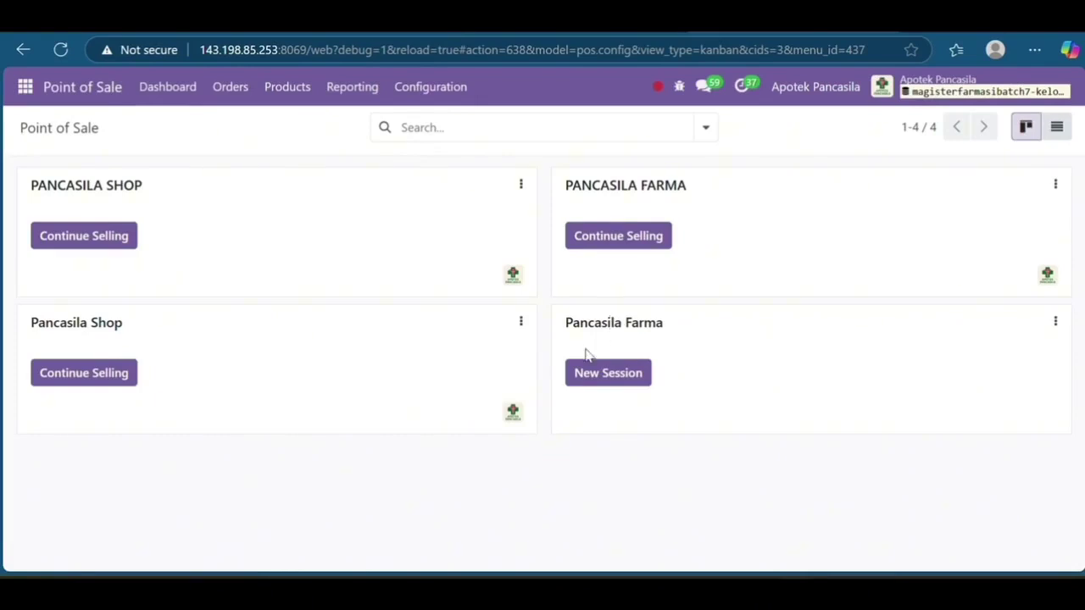
pyautogui.click(614, 381)
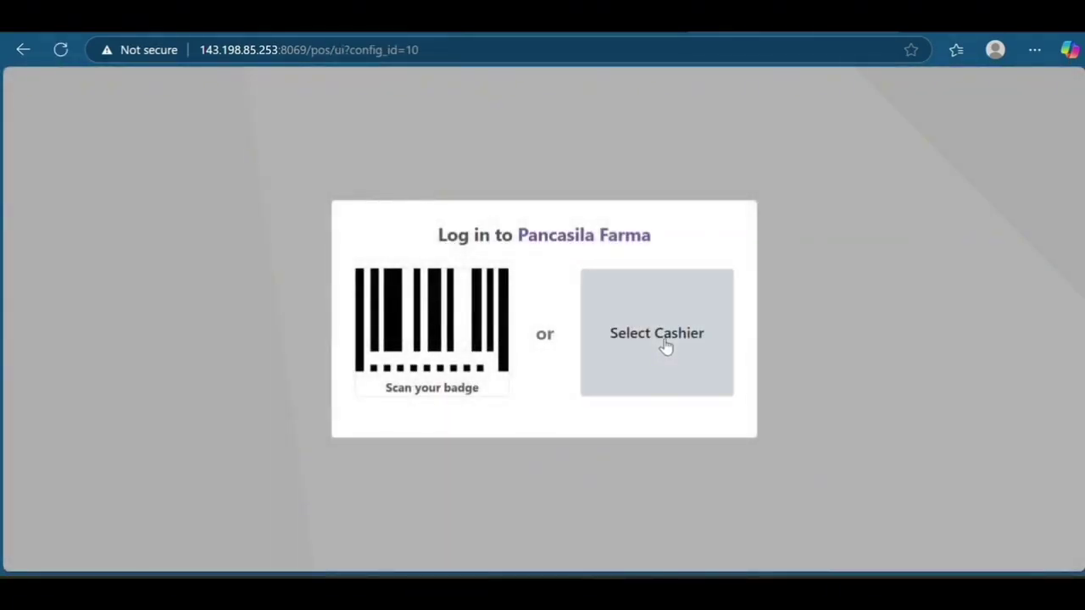
pyautogui.click(666, 346)
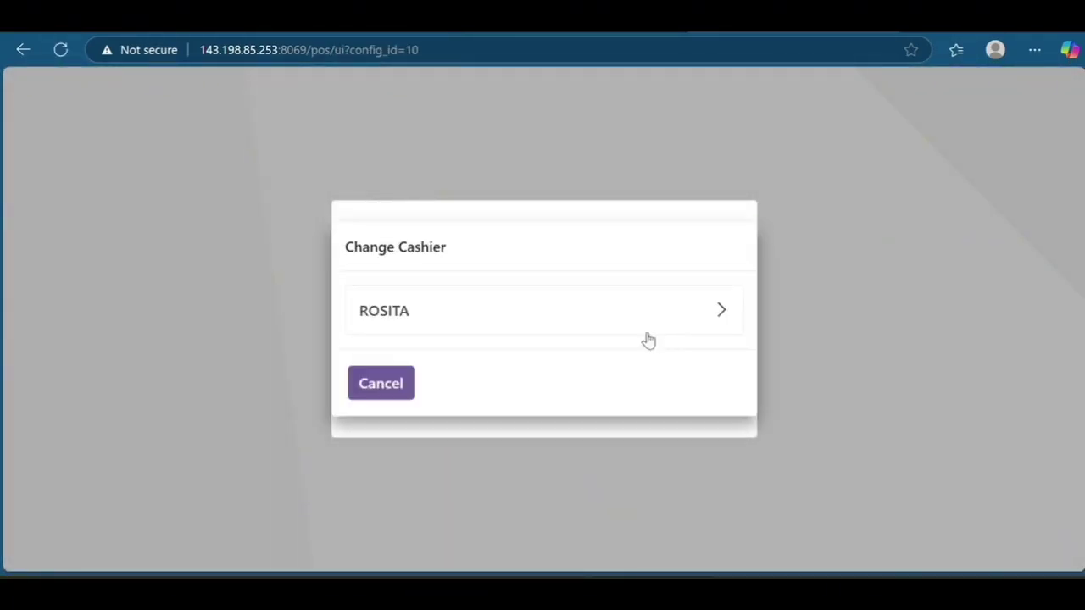
pyautogui.click(613, 317)
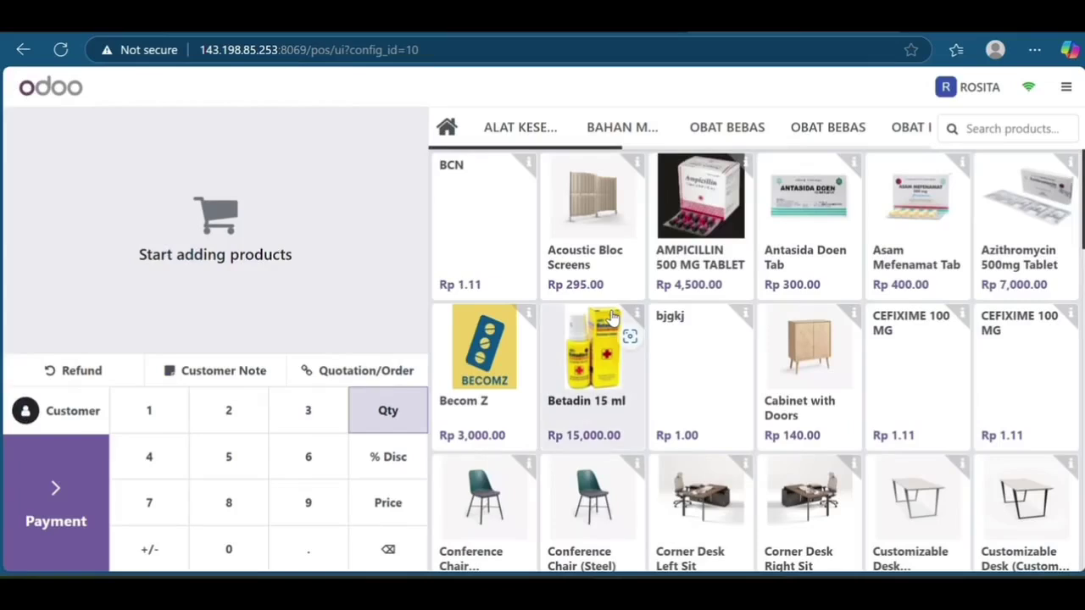
# - Add AMPICILLIN 500 MG TABLET, Antasida Doen Tab, Asam Mefenamat Tab and PARACETAMOL 500 MG TABLET to the order
pyautogui.click(710, 222)
pyautogui.click(807, 226)
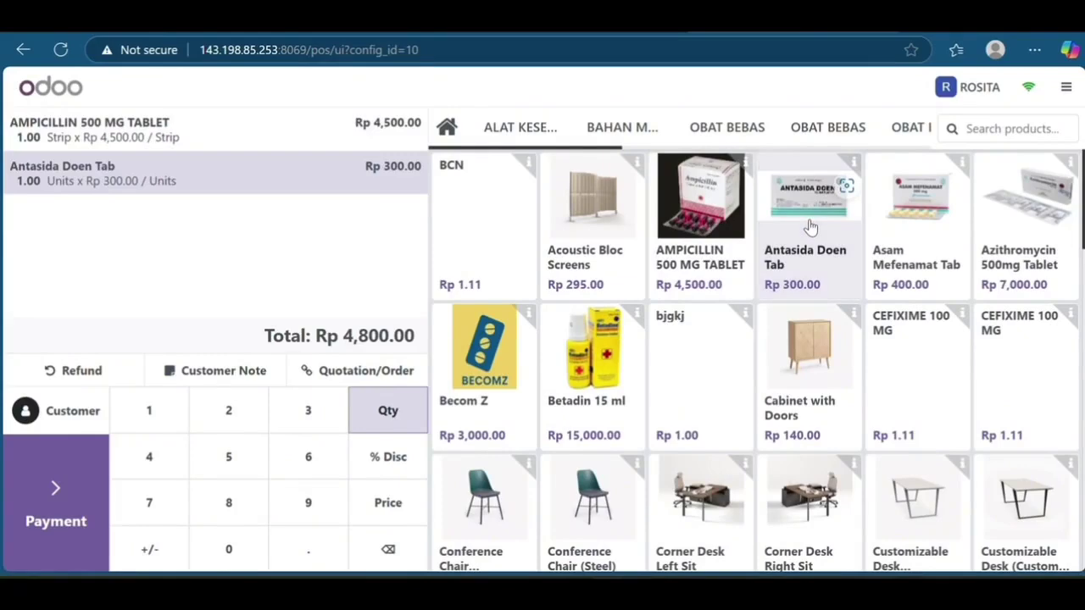
pyautogui.click(904, 220)
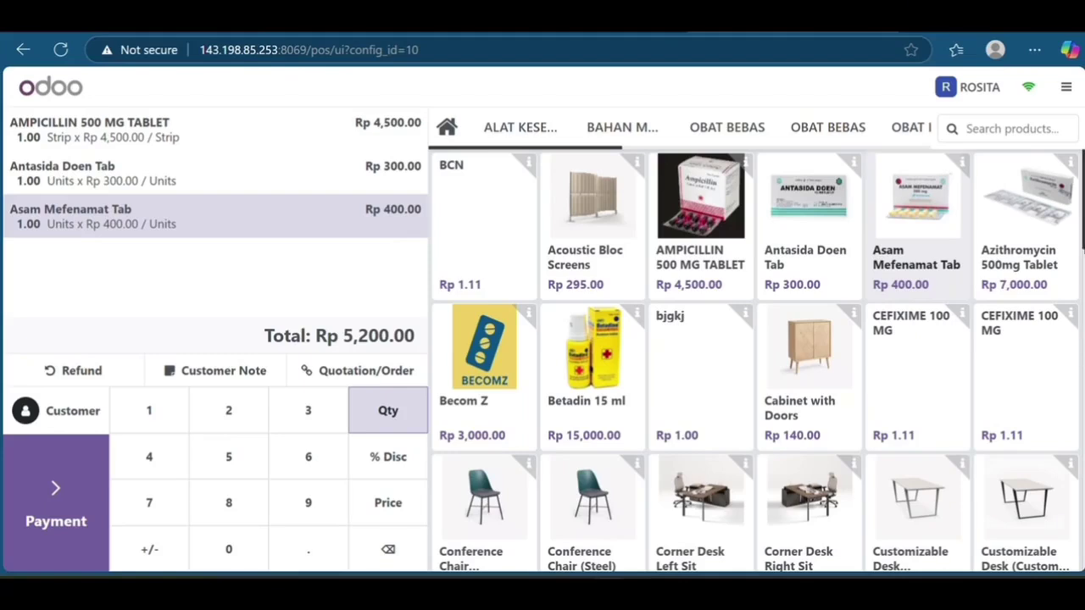
pyautogui.scroll(-10, 1016, 254)
pyautogui.click(700, 382)
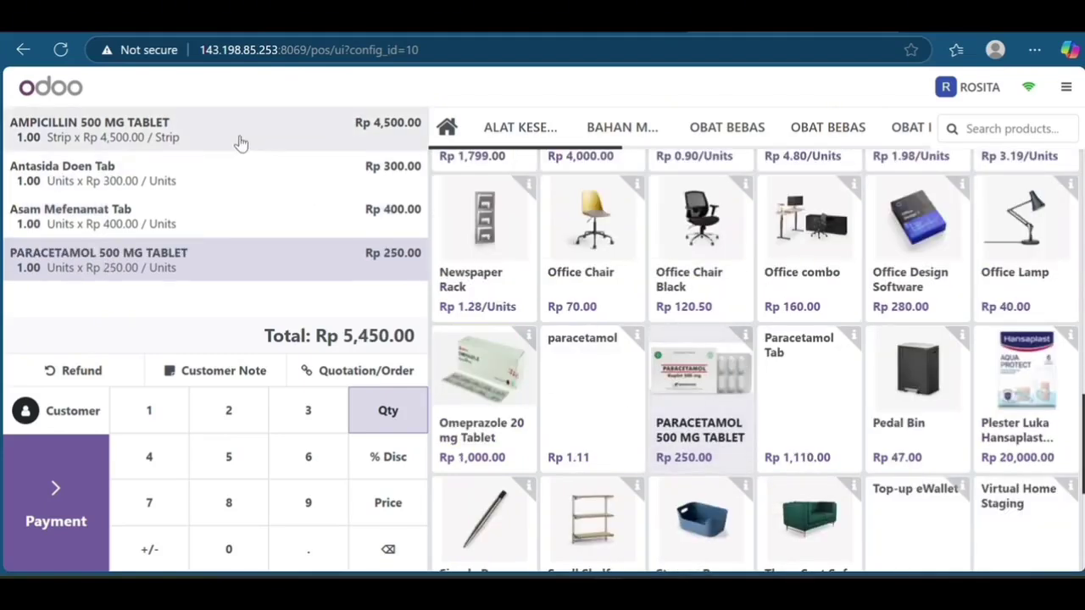
# - Set the quantity of AMPICILLIN 500 MG TABLET and Antasida Doen Tab to 100 each
pyautogui.click(235, 144)
pyautogui.click(165, 424)
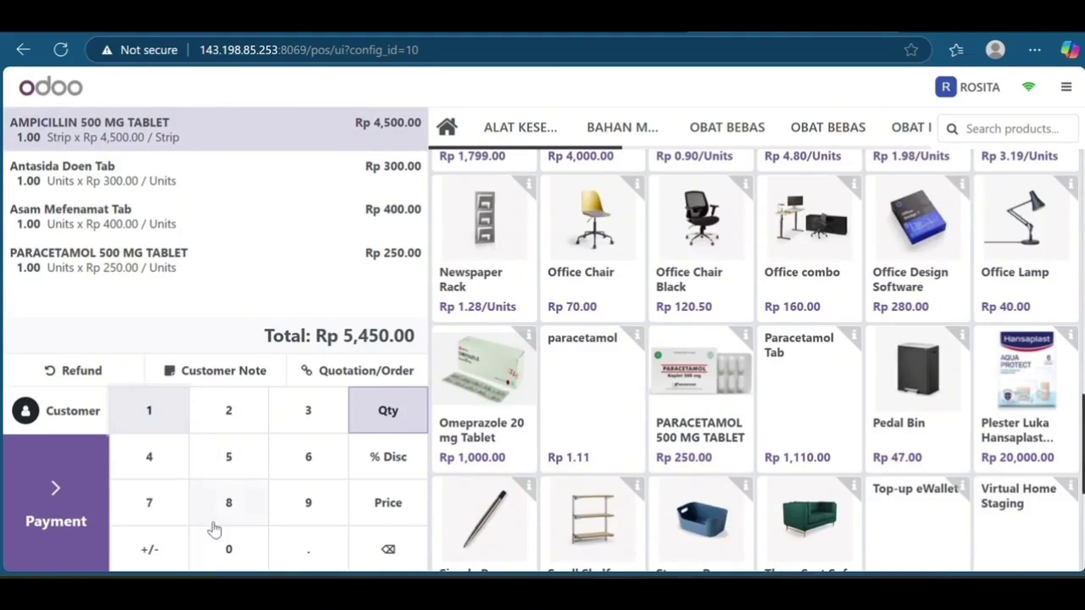
pyautogui.click(225, 547)
pyautogui.click(226, 548)
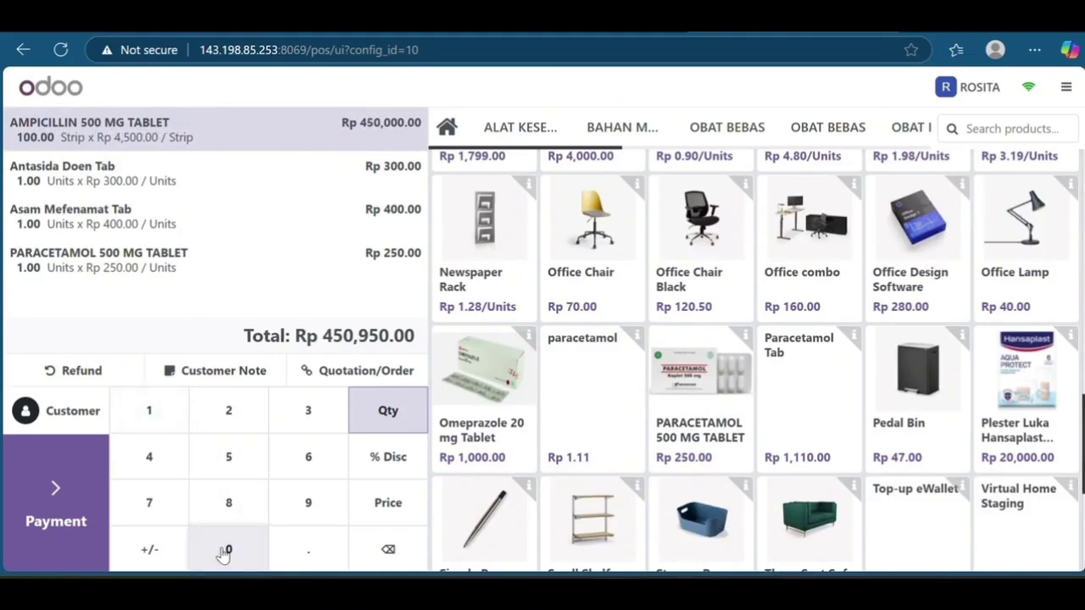
pyautogui.click(222, 177)
pyautogui.click(160, 422)
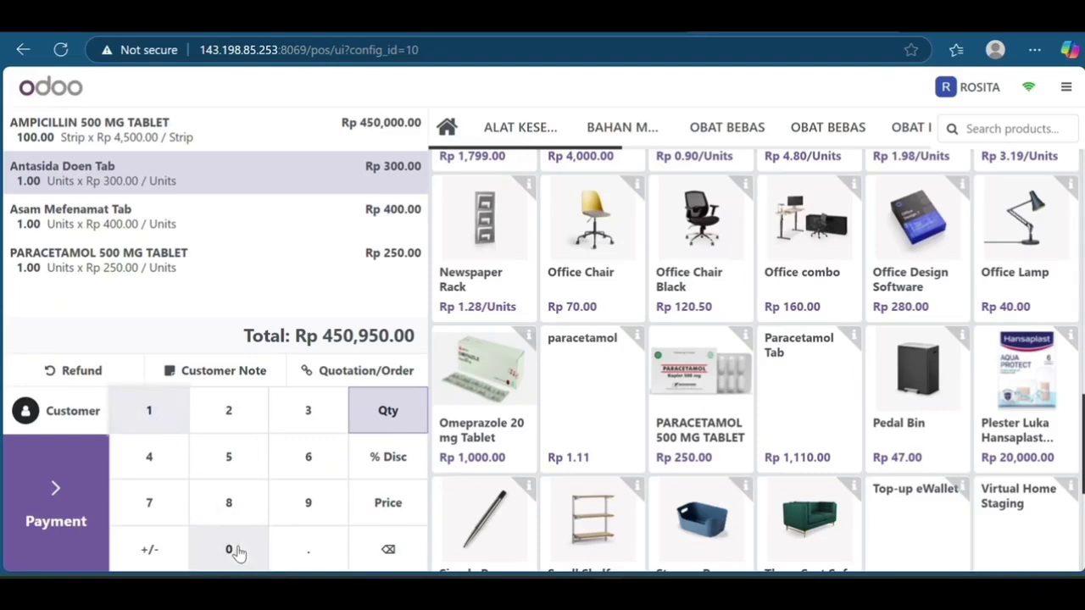
pyautogui.click(229, 549)
pyautogui.click(230, 549)
# - Set the quantity of Asam Mefenamat Tab and PARACETAMOL 500 MG TABLET to 100 each
pyautogui.click(241, 229)
pyautogui.click(161, 420)
pyautogui.click(225, 551)
pyautogui.click(225, 551)
pyautogui.click(235, 254)
pyautogui.click(155, 426)
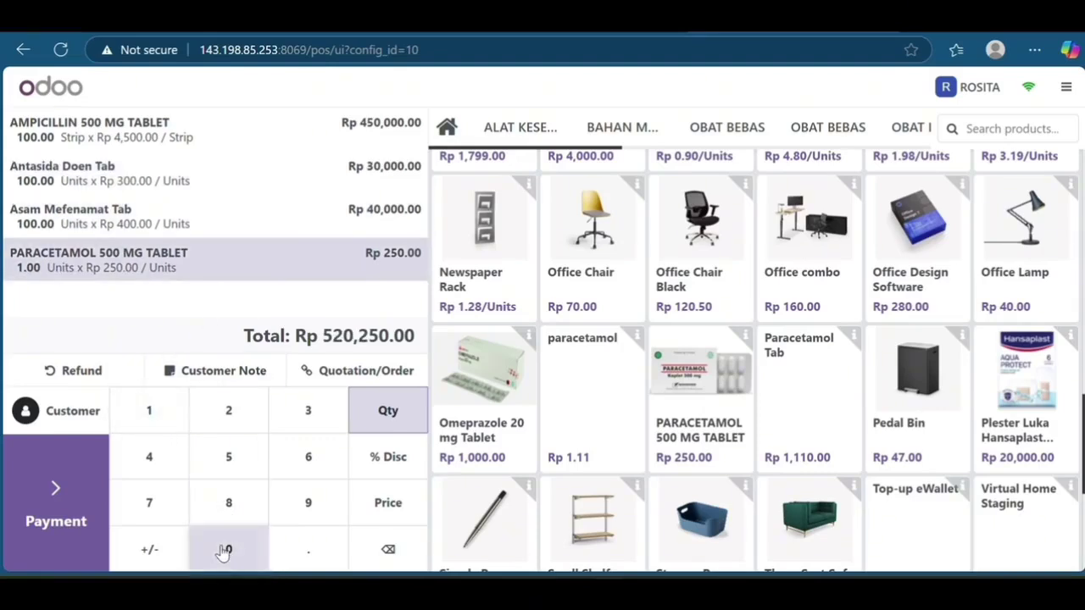
pyautogui.click(225, 549)
pyautogui.click(225, 549)
# - Search the customers for "apotek" and assign Apotek Induk to the order
pyautogui.click(73, 416)
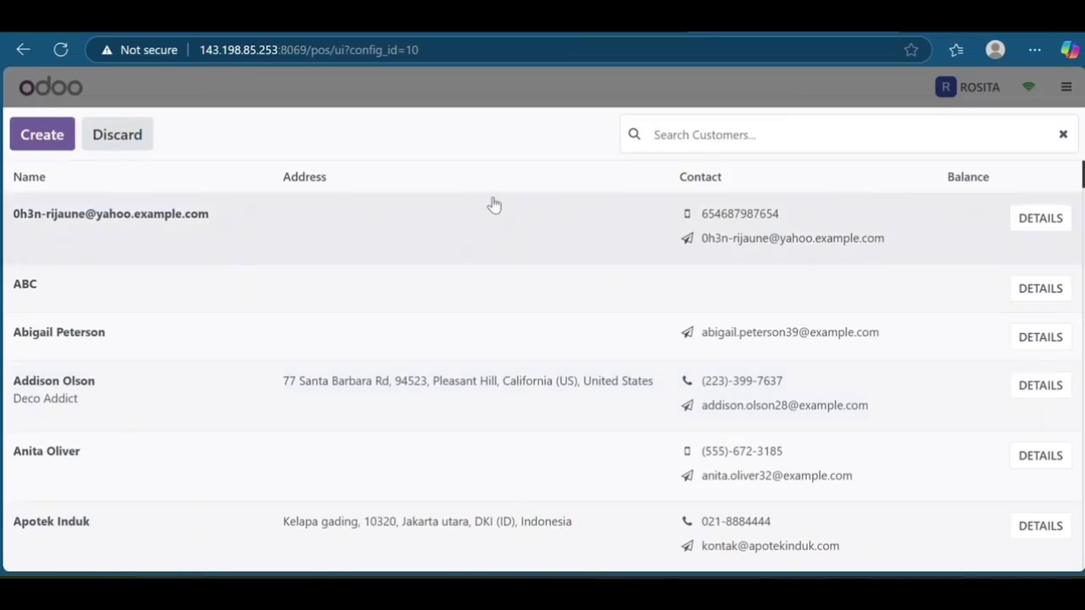
pyautogui.write('apotek')
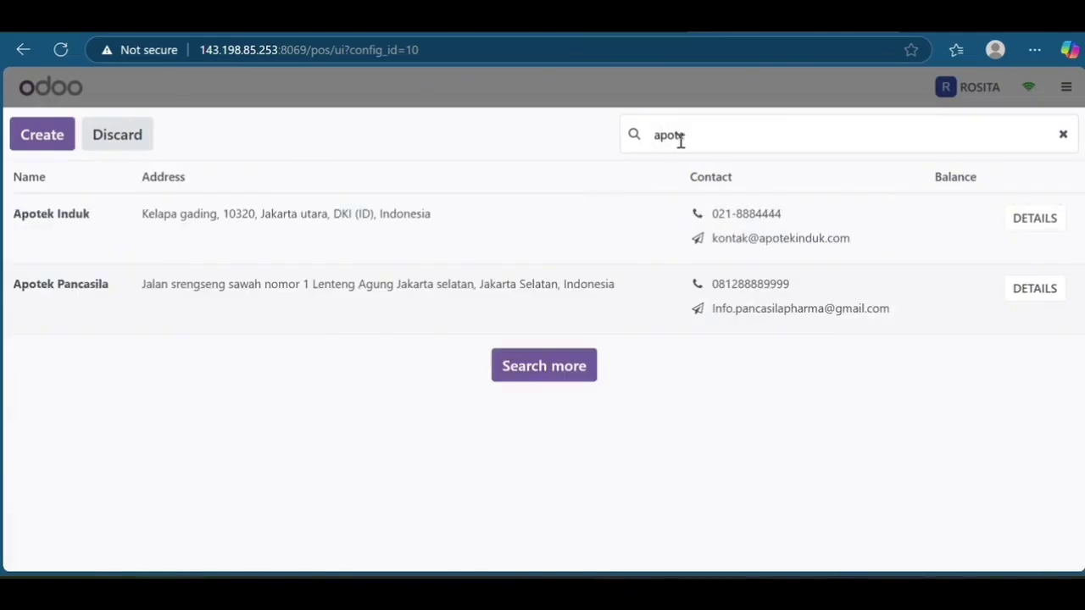
pyautogui.click(542, 226)
# - Pay and validate the Apotek Induk order, and return to the Point of Sale dashboard
pyautogui.click(73, 515)
pyautogui.click(169, 494)
pyautogui.click(679, 336)
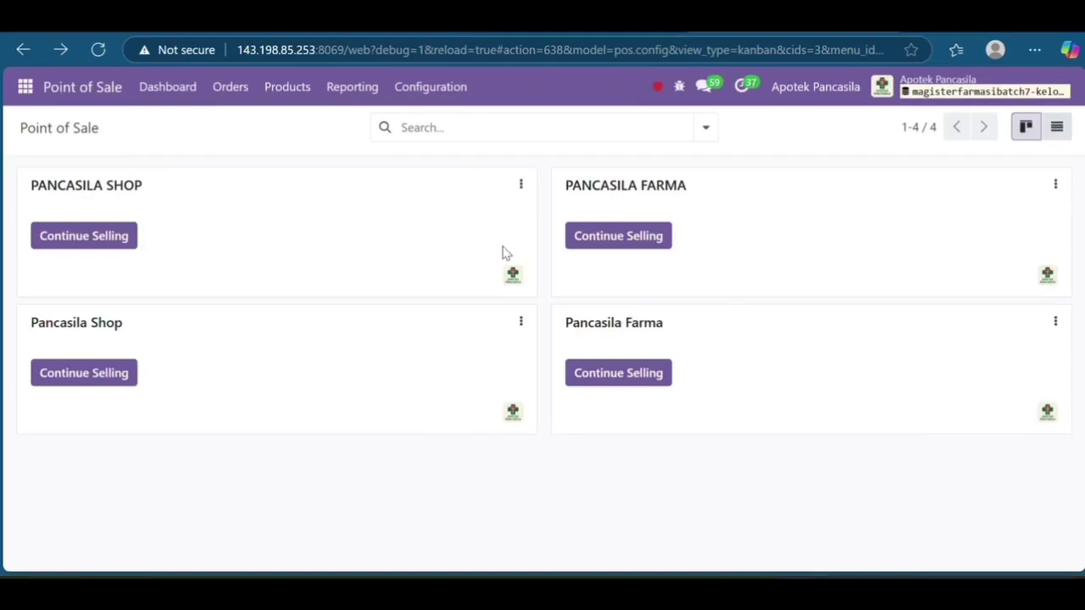
# - Open the Point of Sale orders list and view the details of the Pancasila Shop orders
pyautogui.click(241, 94)
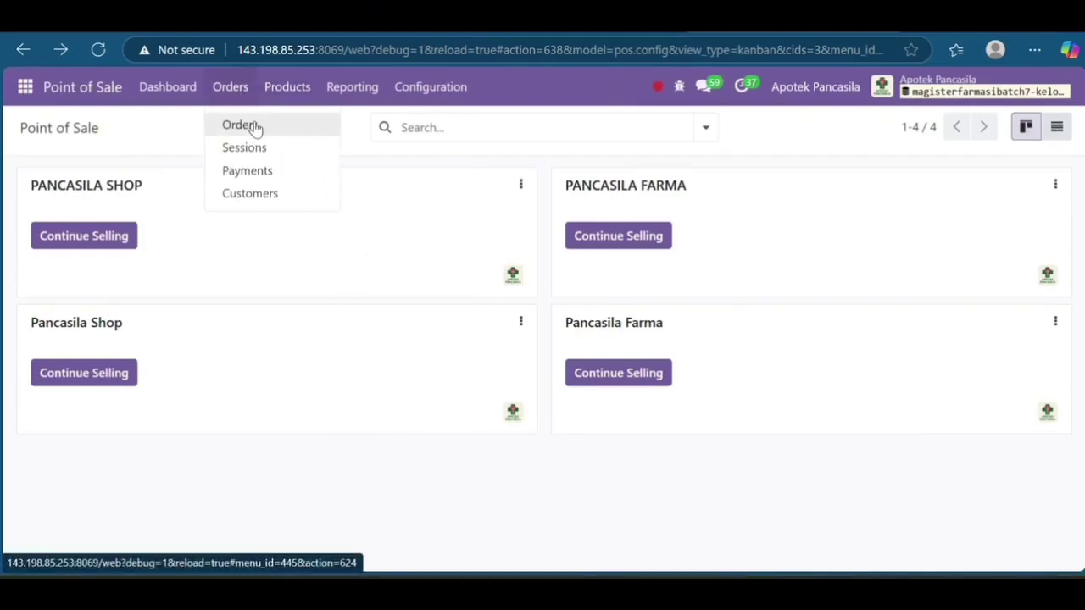
pyautogui.click(255, 127)
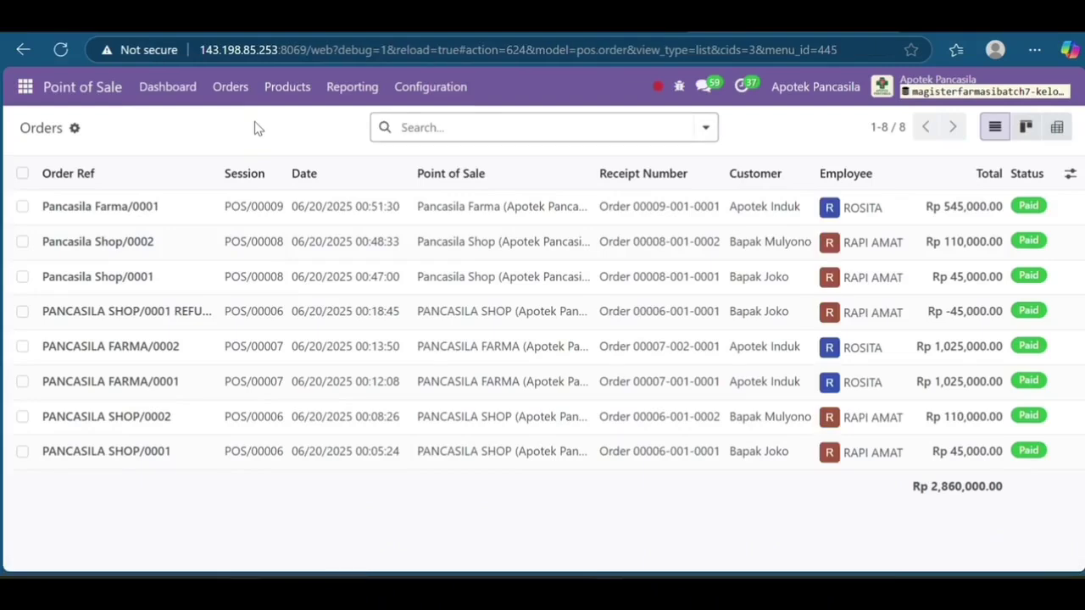
pyautogui.click(362, 283)
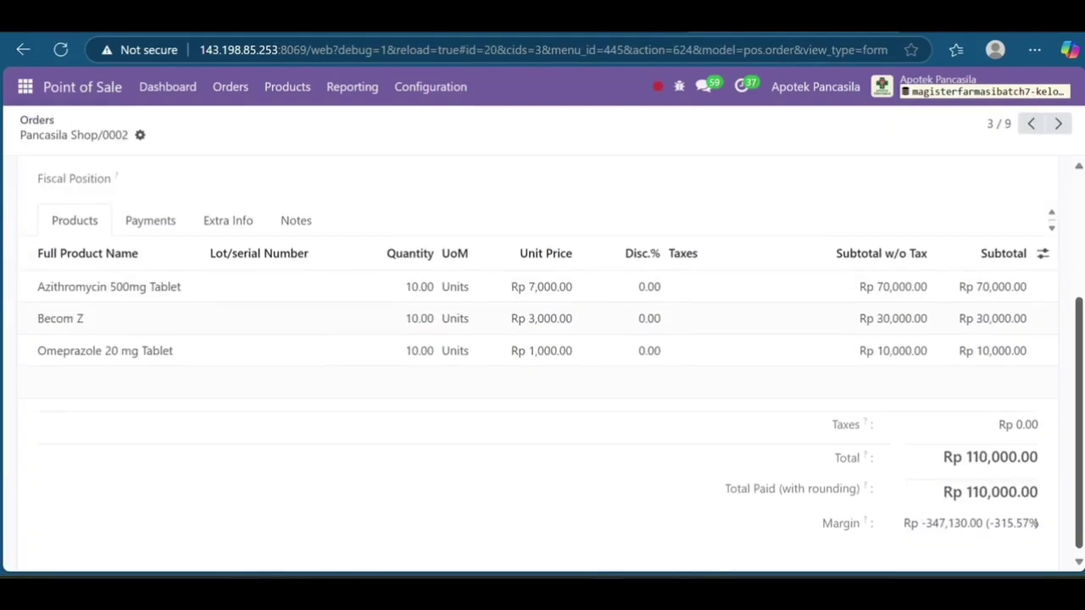
pyautogui.scroll(2, 543, 365)
# - Return to the orders list and examine the product lines and totals of order Pancasila Farma/0001
pyautogui.click(230, 86)
pyautogui.click(255, 126)
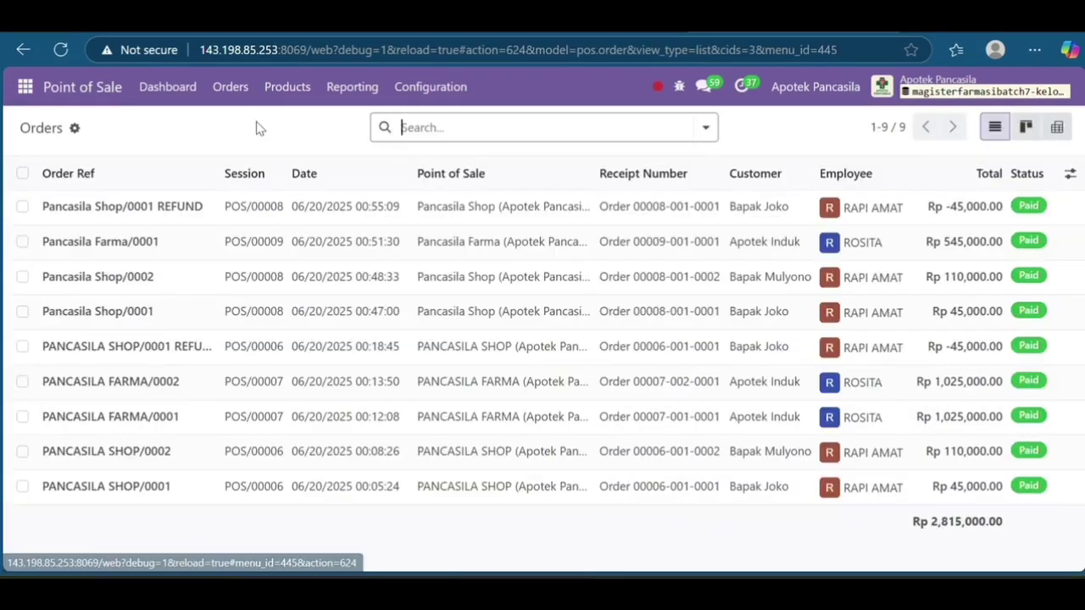
pyautogui.click(259, 242)
pyautogui.scroll(-2, 1081, 338)
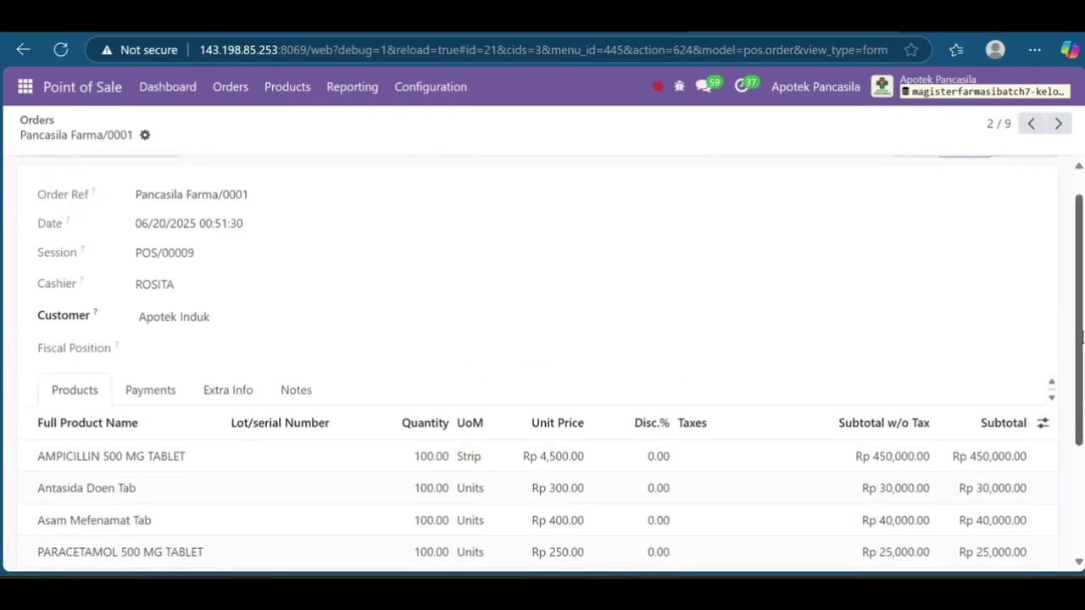
pyautogui.scroll(-2, 1081, 337)
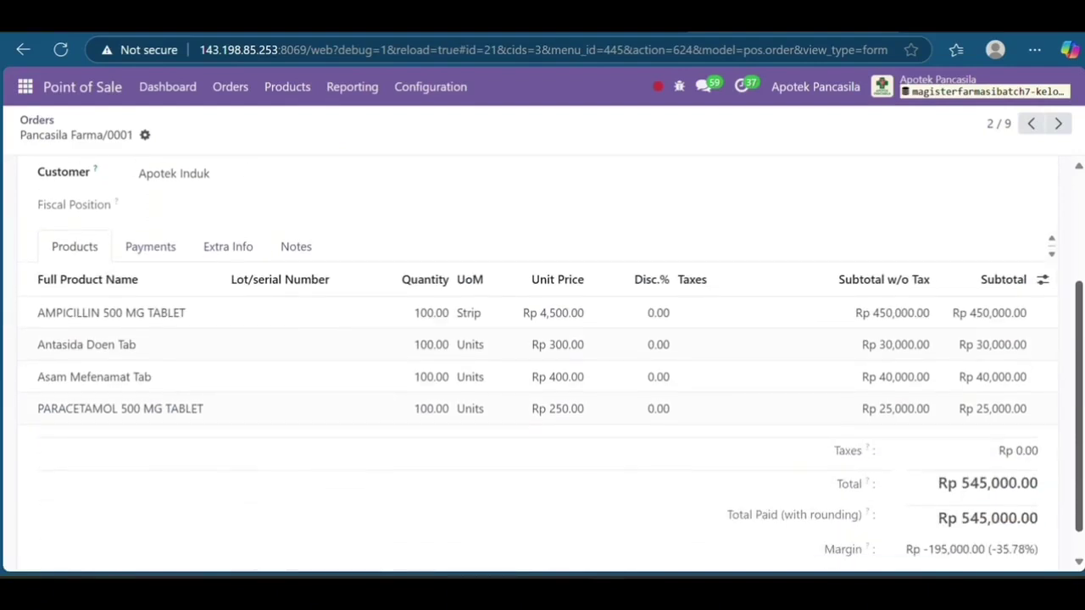
pyautogui.scroll(3, 724, 155)
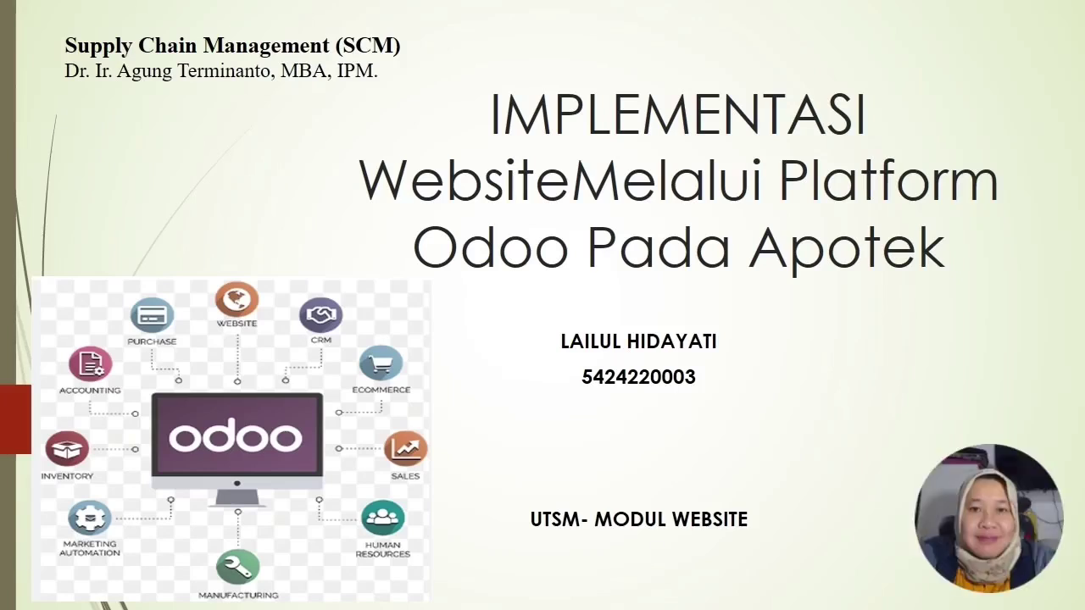
pyautogui.press('Right')
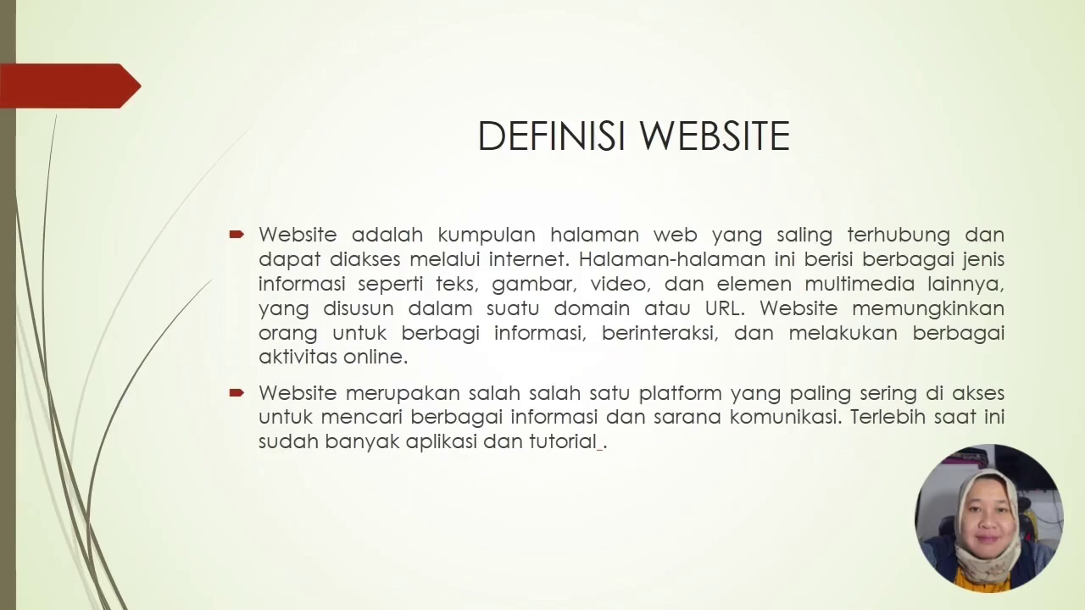
pyautogui.press('Right')
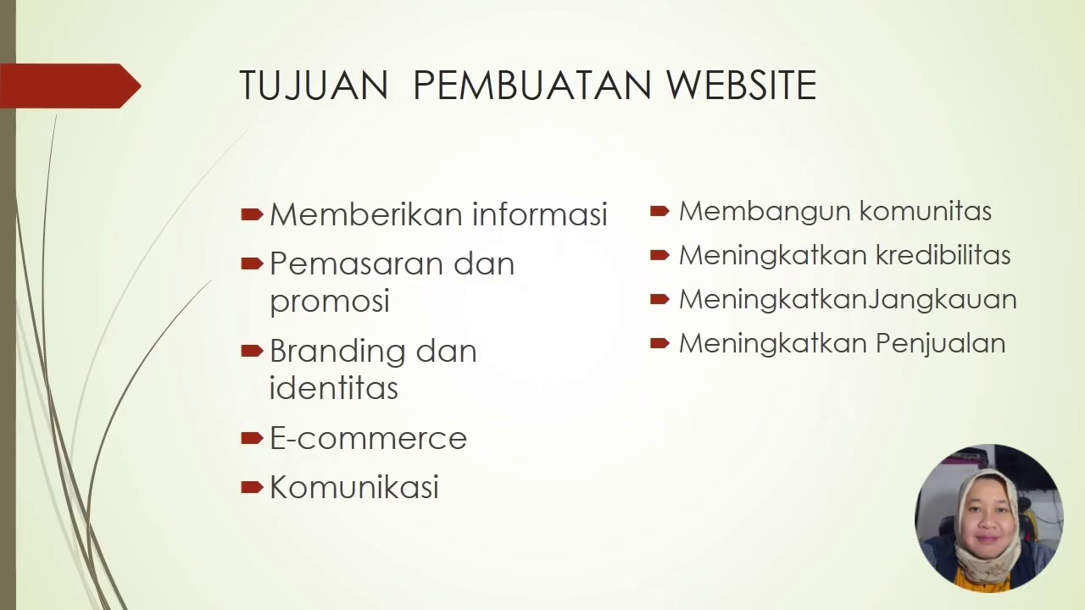
pyautogui.press('Right')
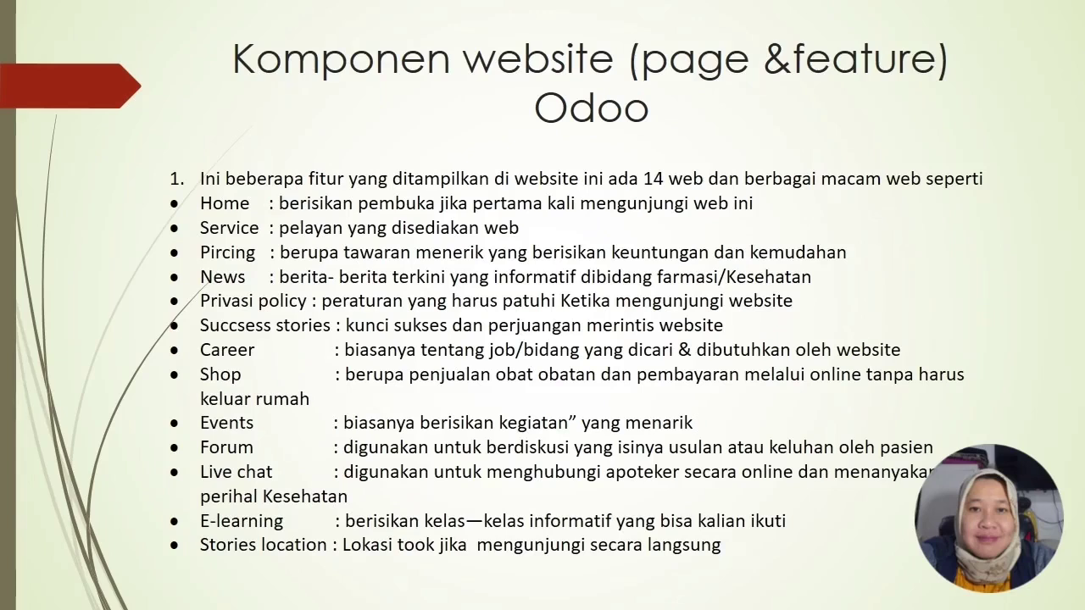
pyautogui.press('Right')
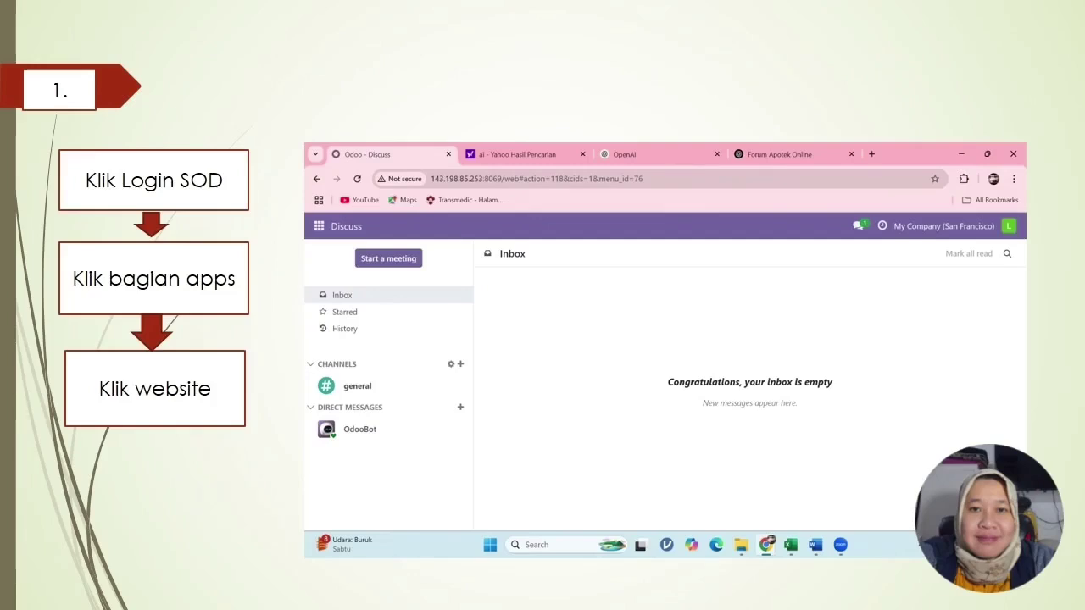
pyautogui.press('Right')
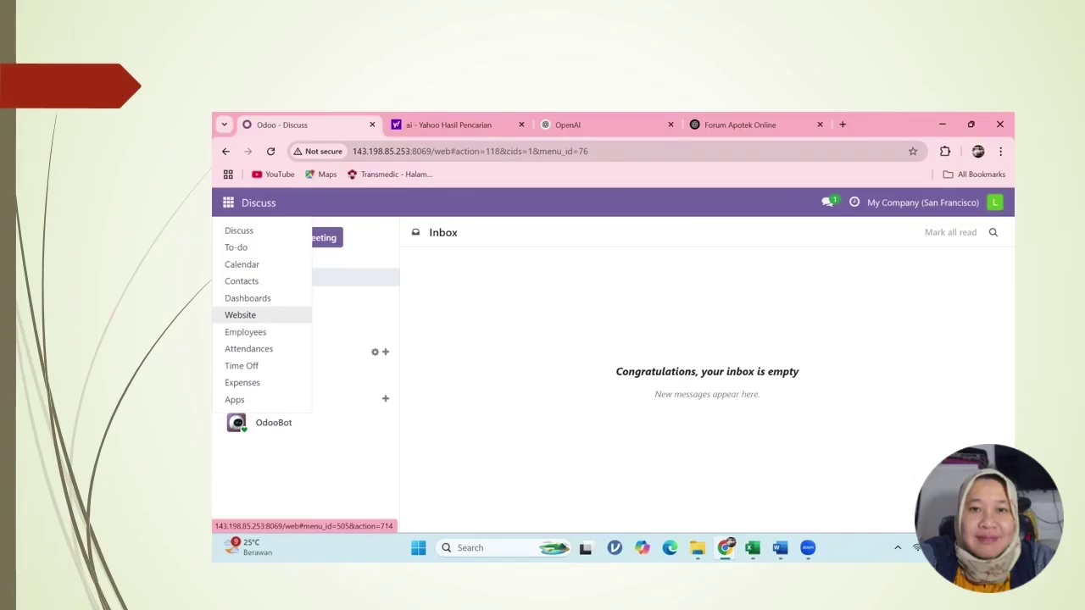
pyautogui.press('Right')
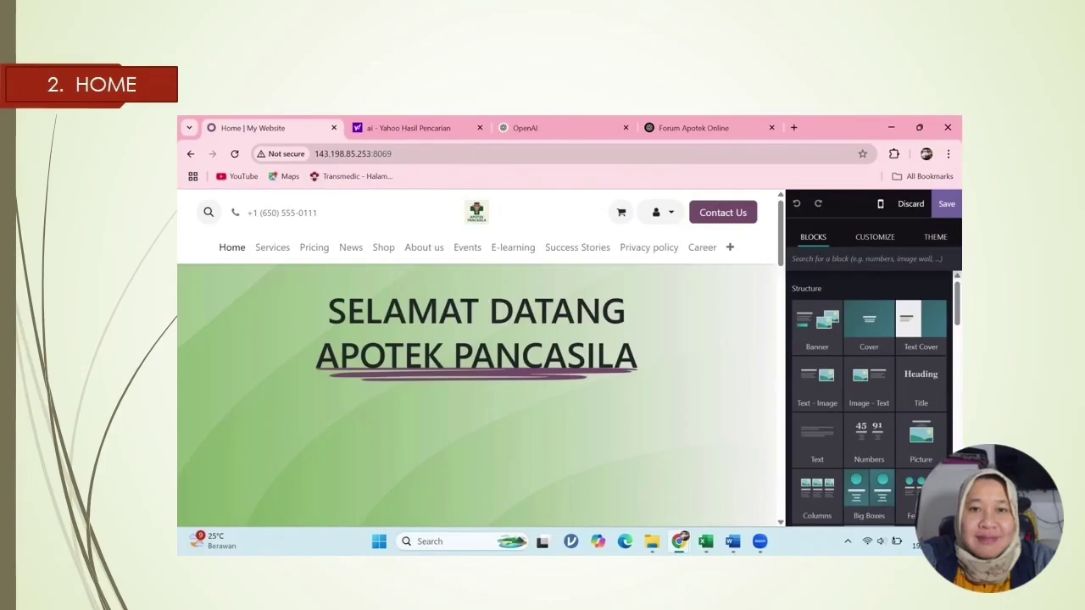
pyautogui.press('Right')
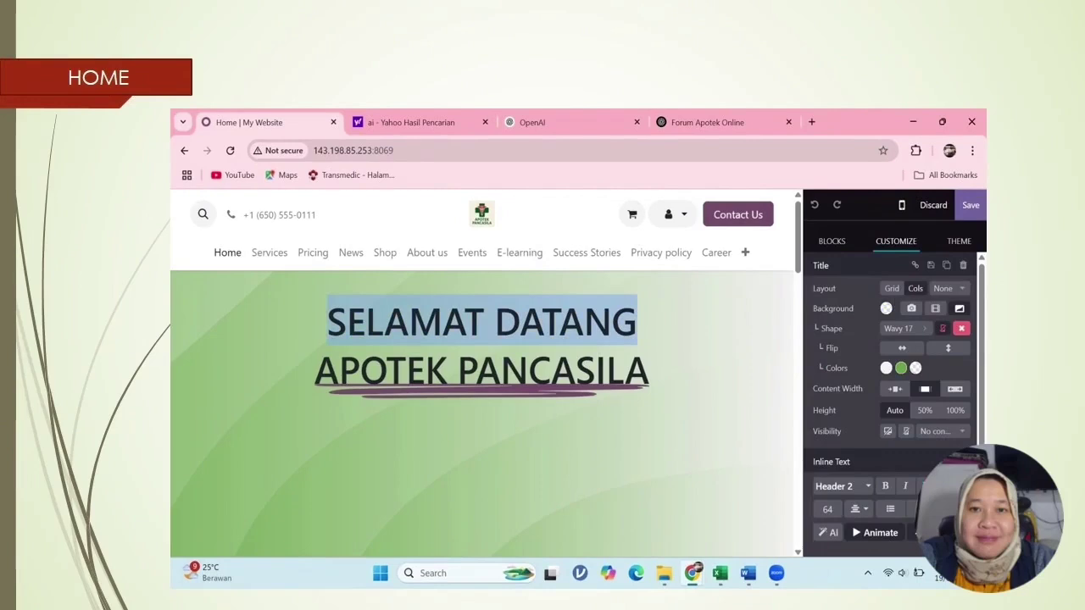
pyautogui.press('Right')
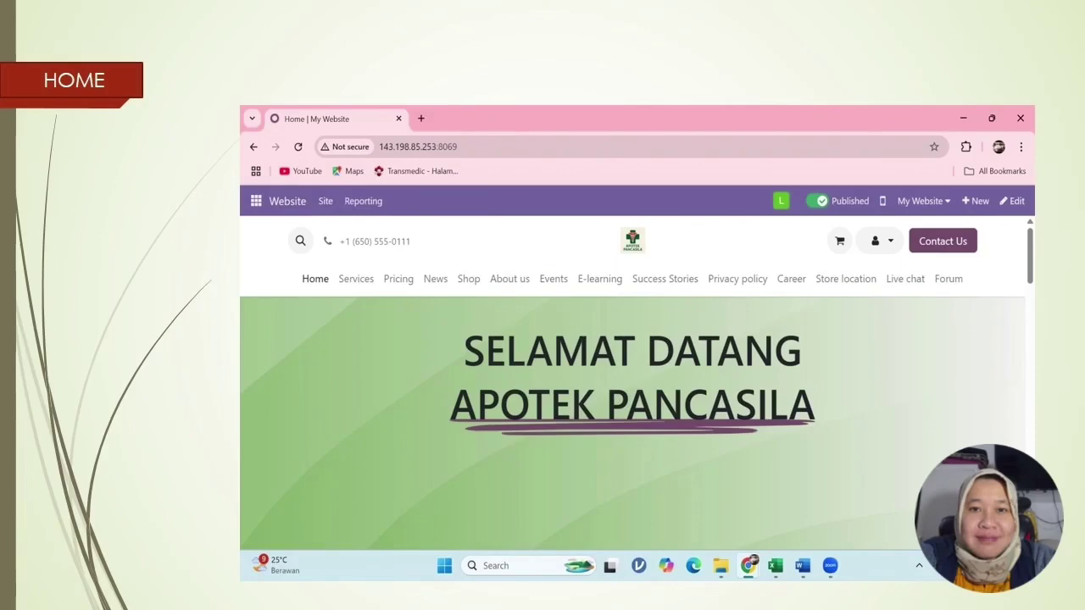
pyautogui.press('Right')
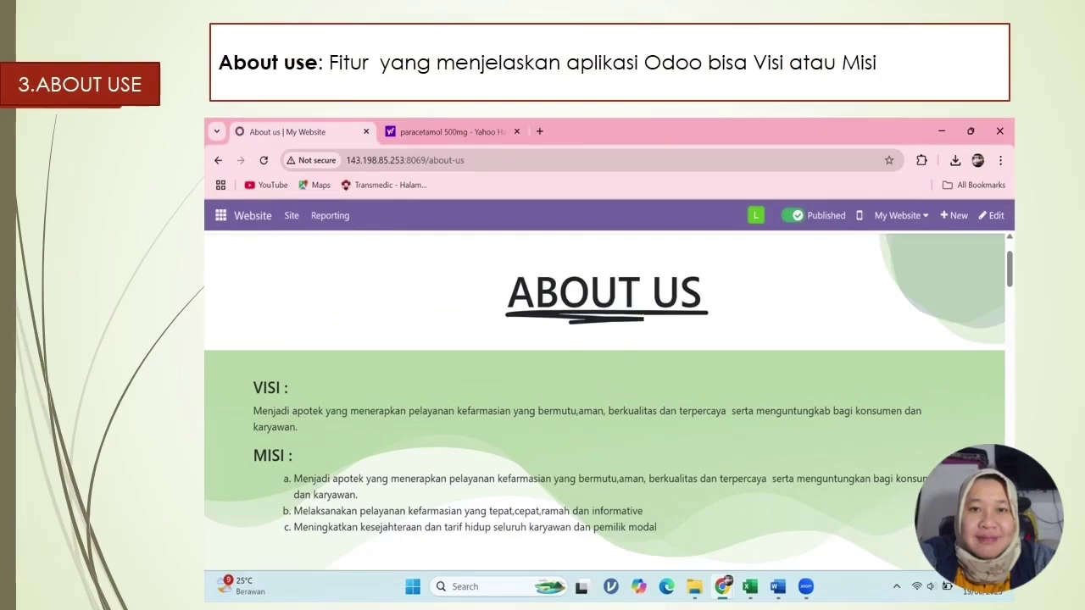
pyautogui.press('Right')
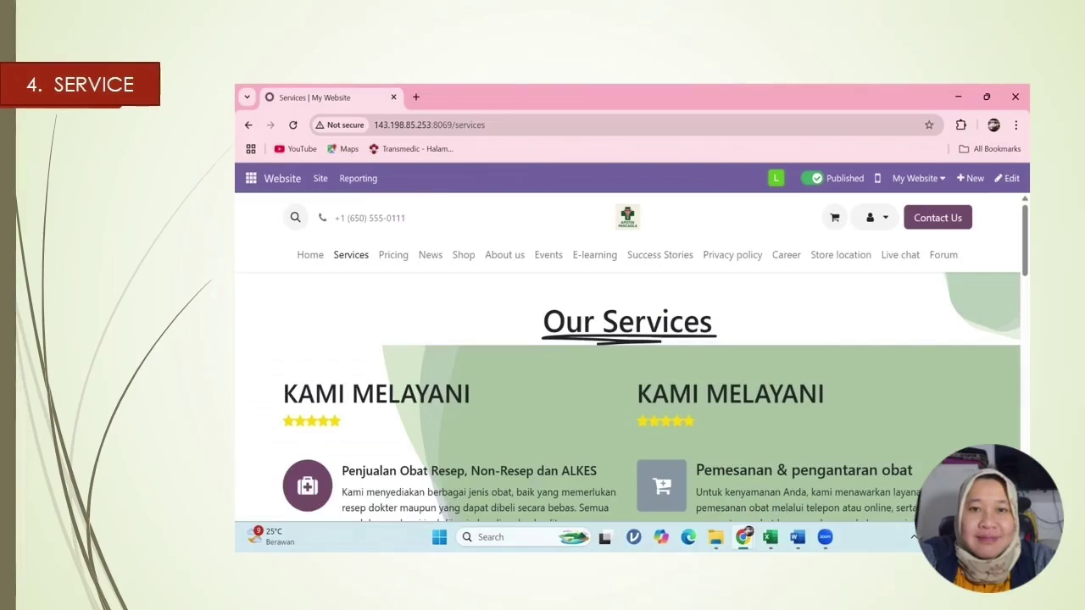
pyautogui.press('Right')
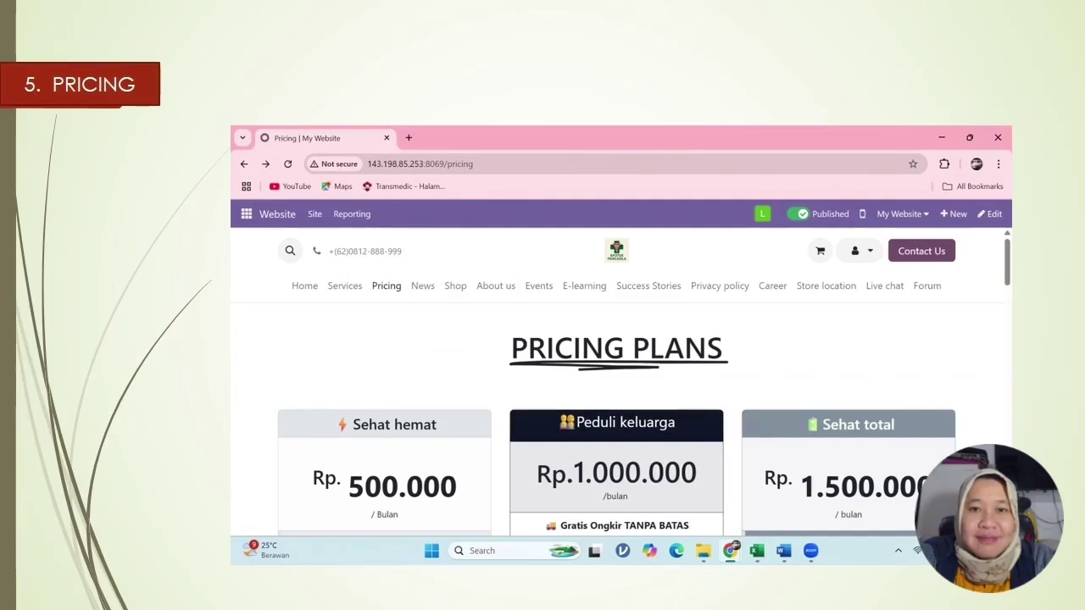
pyautogui.press('Right')
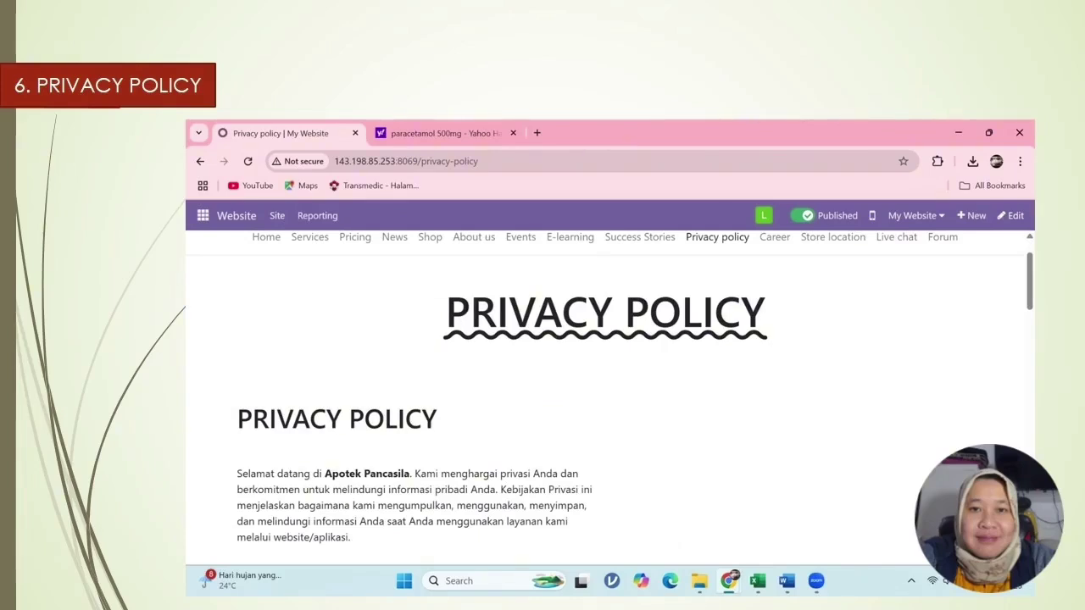
pyautogui.press('Right')
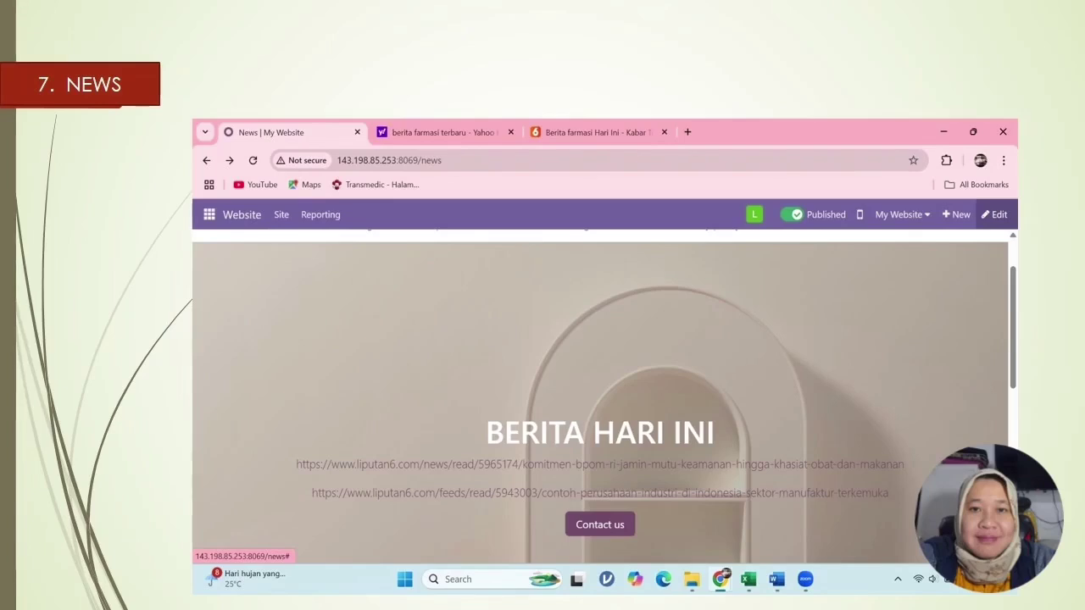
pyautogui.press('Right')
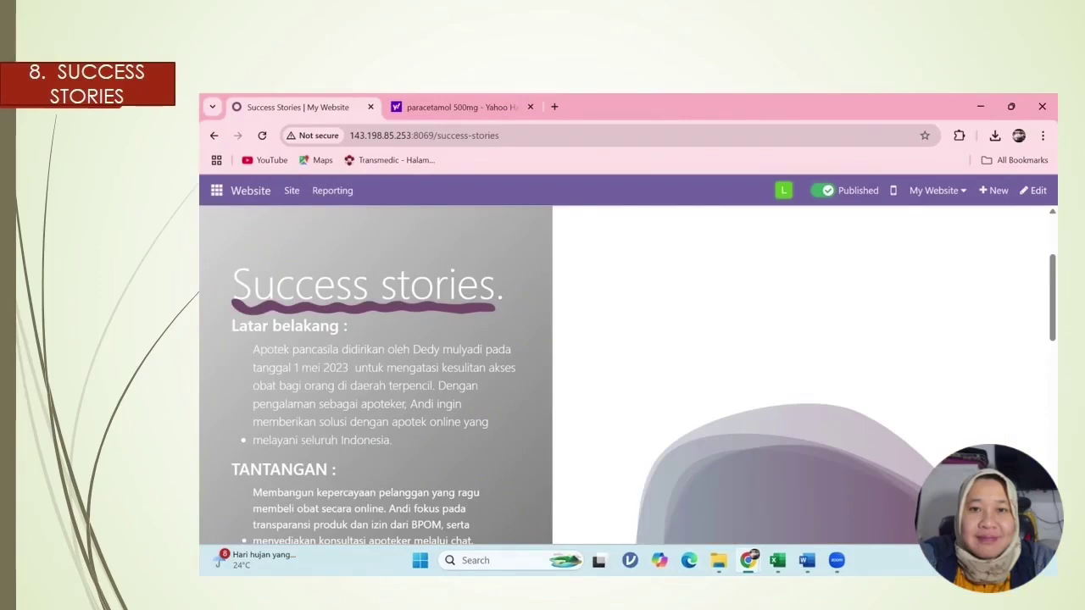
pyautogui.press('Right')
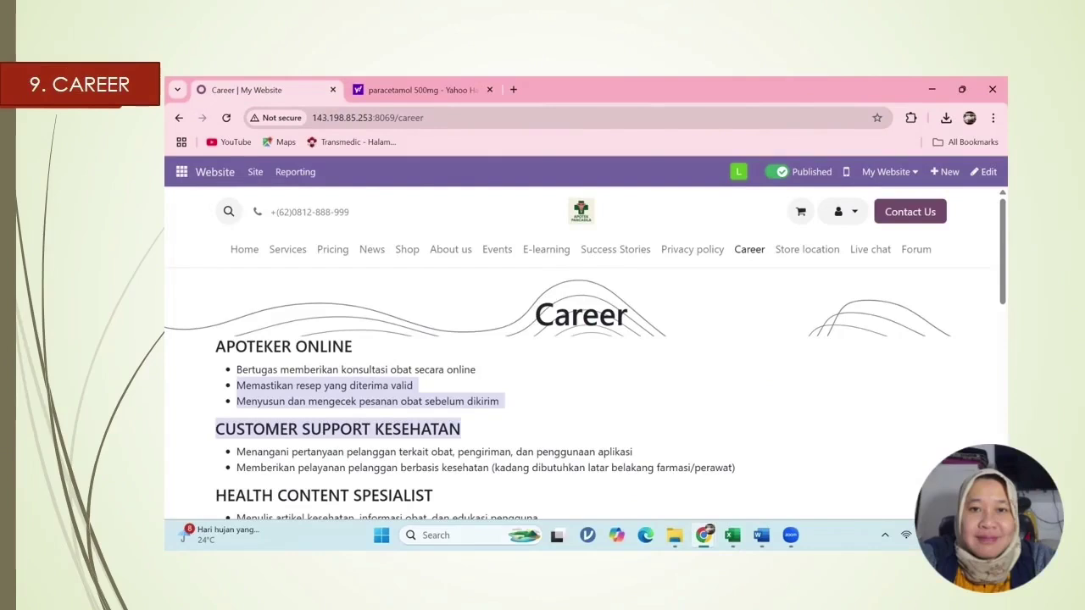
pyautogui.press('Right')
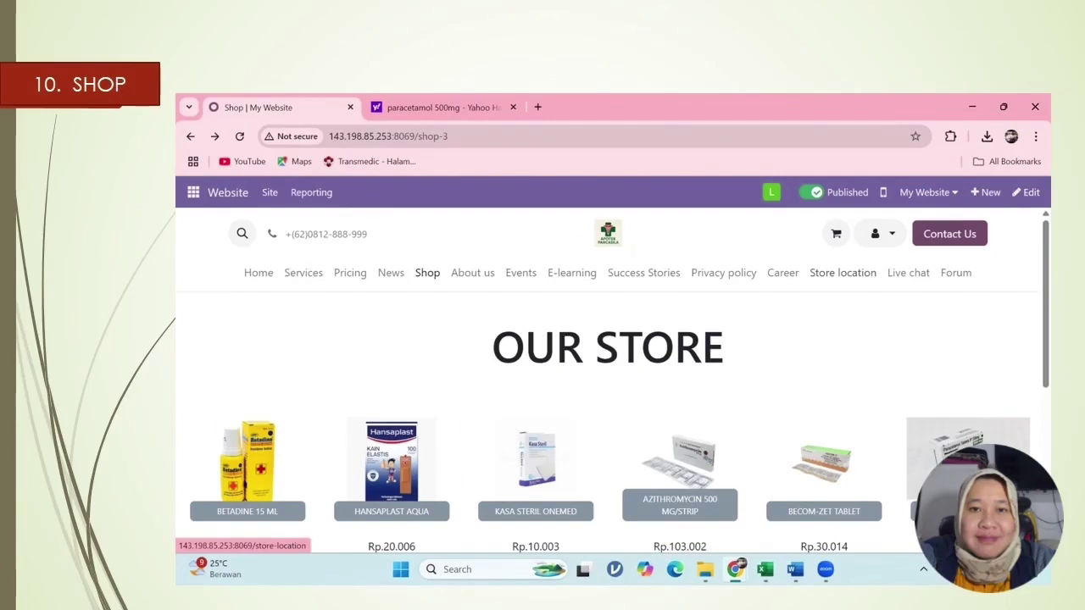
pyautogui.press('Right')
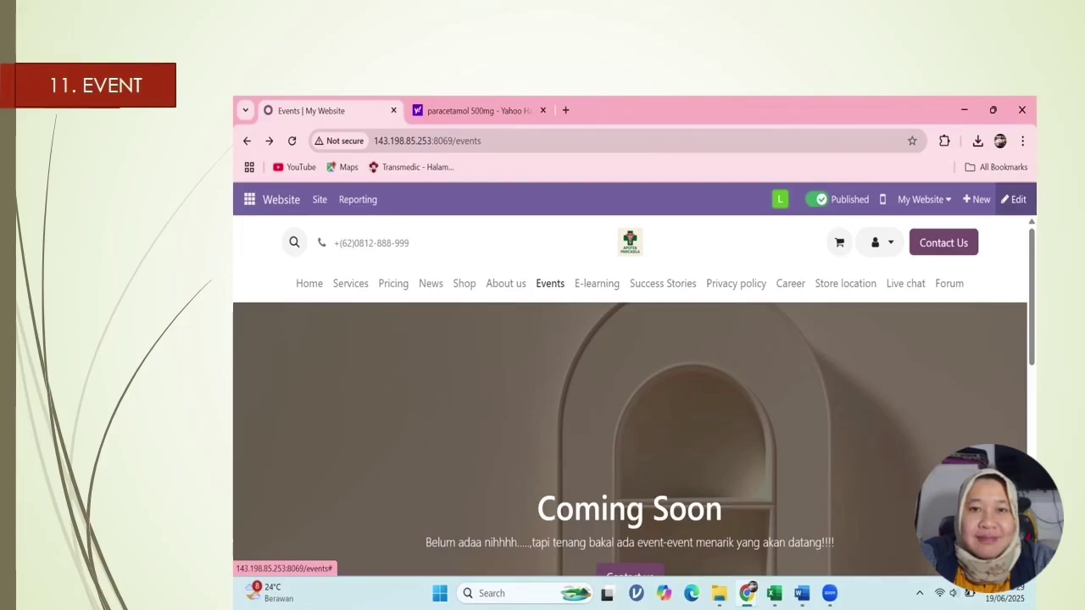
pyautogui.press('Right')
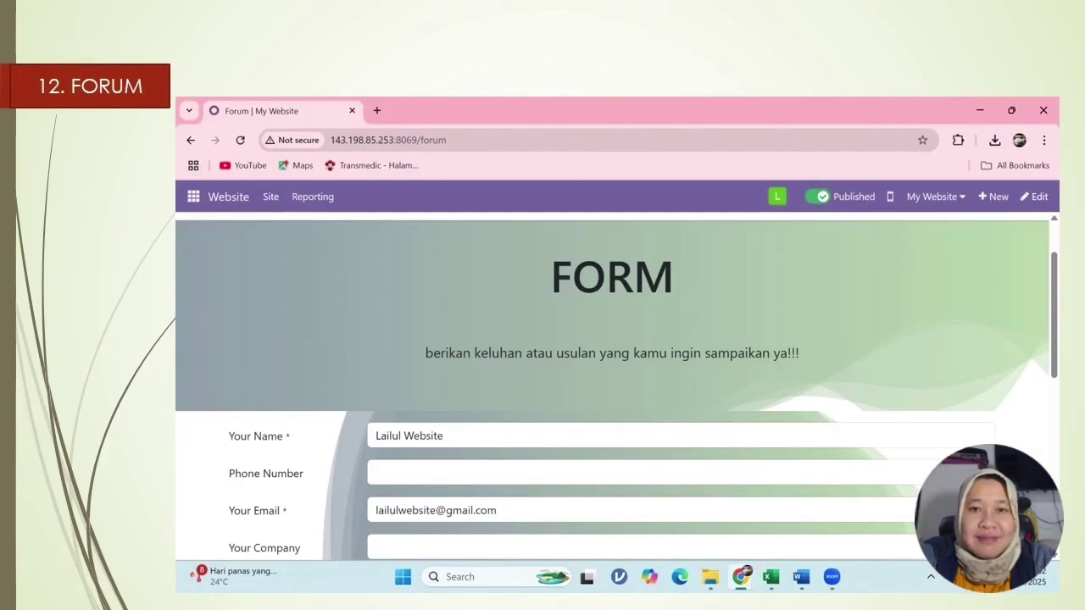
pyautogui.press('Right')
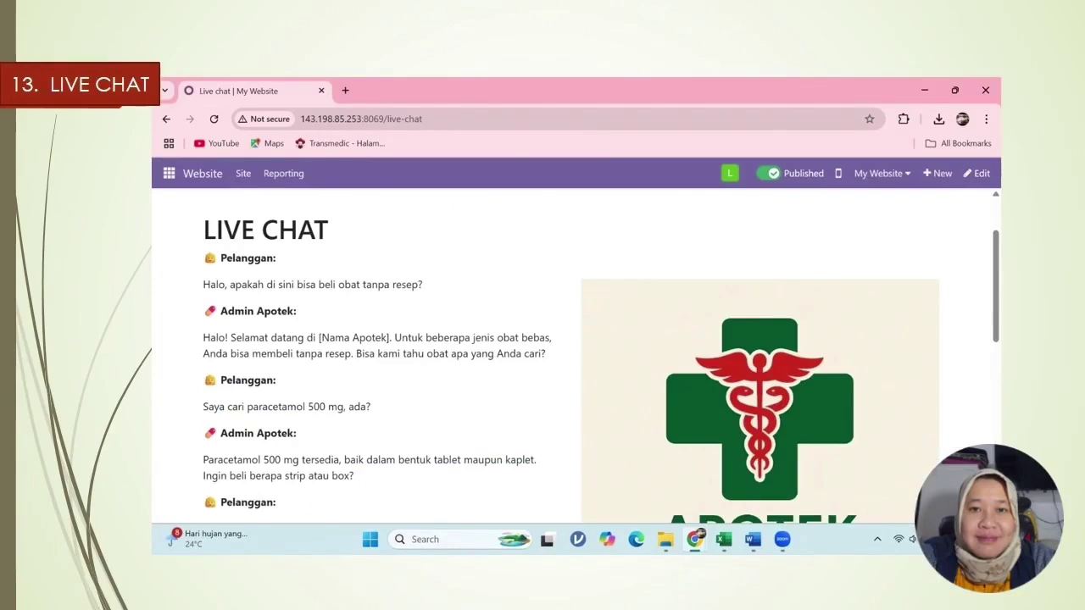
pyautogui.press('Right')
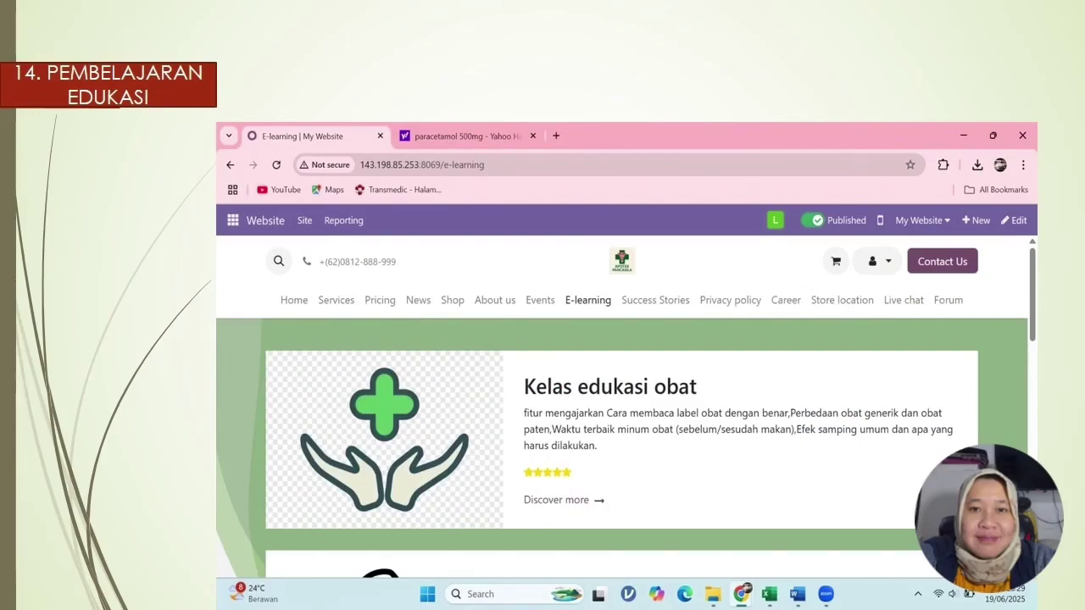
pyautogui.press('Right')
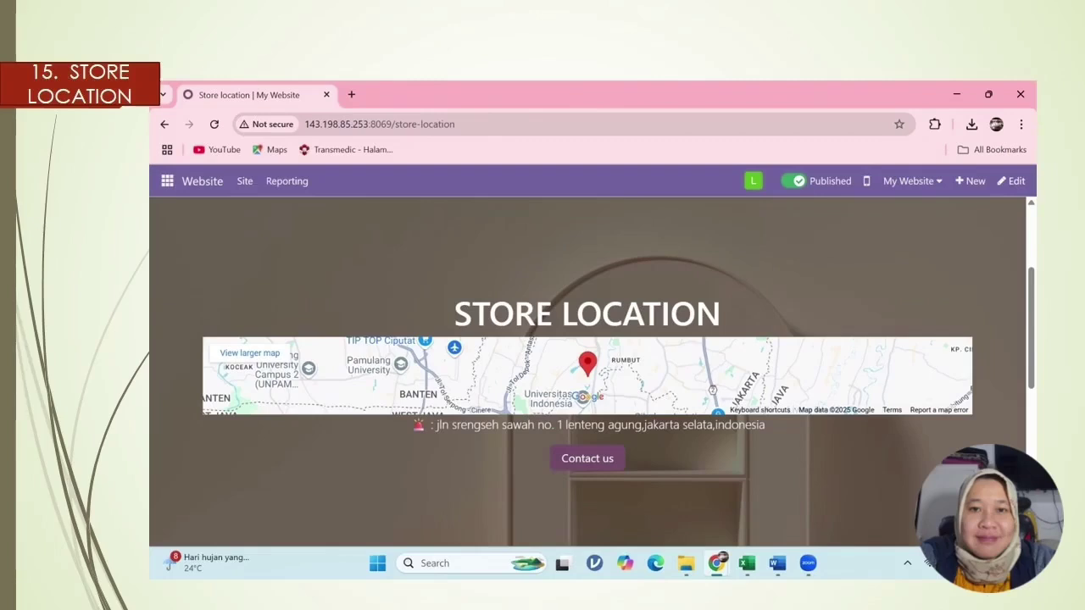
pyautogui.press('Right')
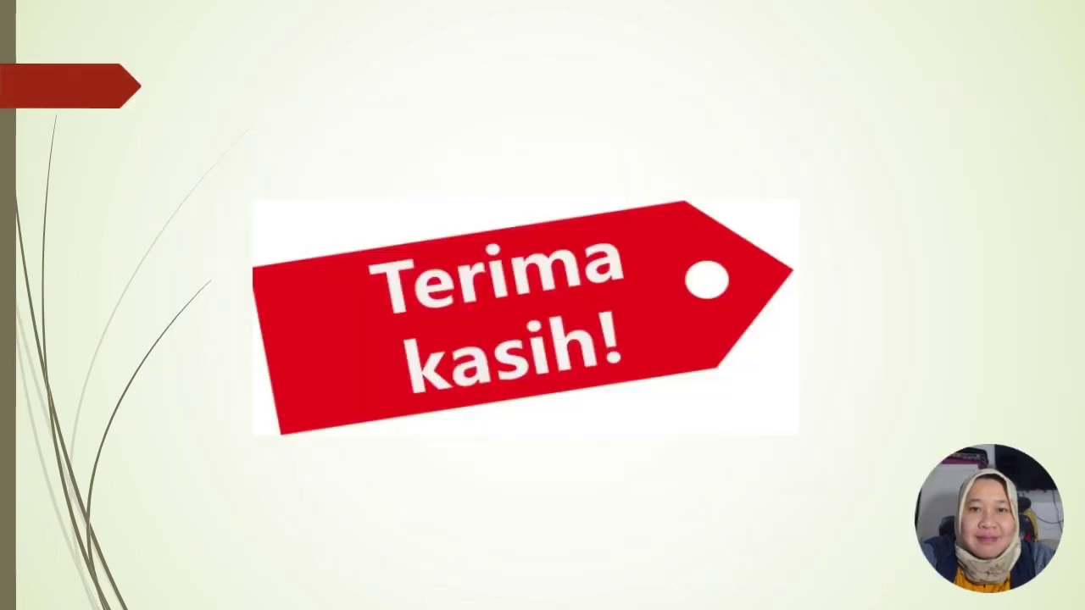